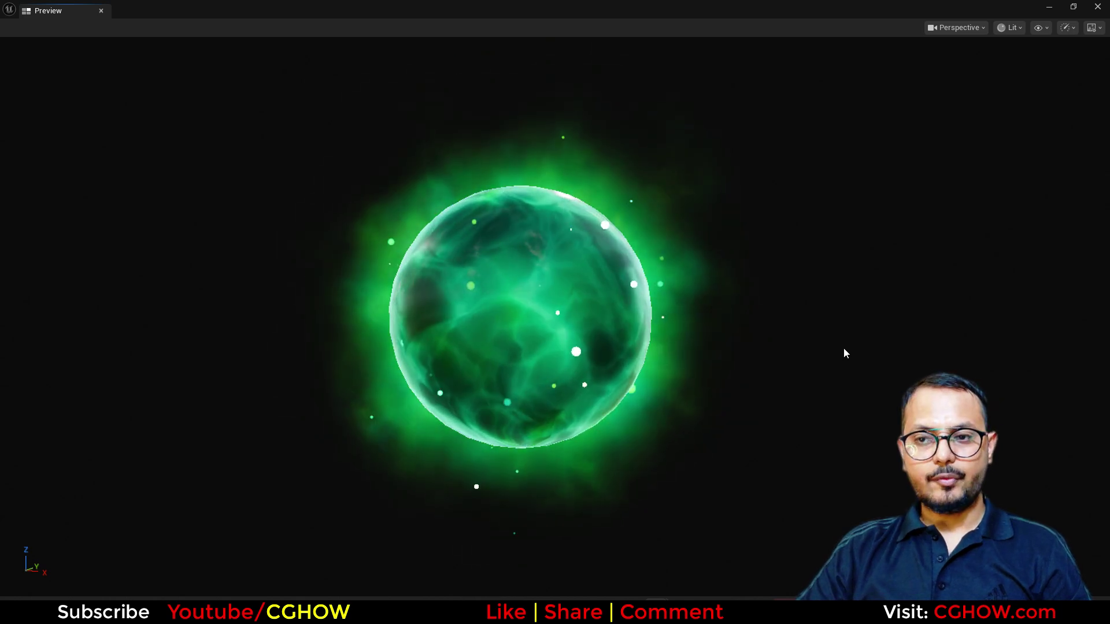
{"action": "mouse_move", "coordinate": [647, 299]}
{"action": "right_mouse_down"}
{"action": "mouse_move", "coordinate": [622, 263]}
{"action": "mouse_move", "coordinate": [633, 293]}
{"action": "right_mouse_up"}
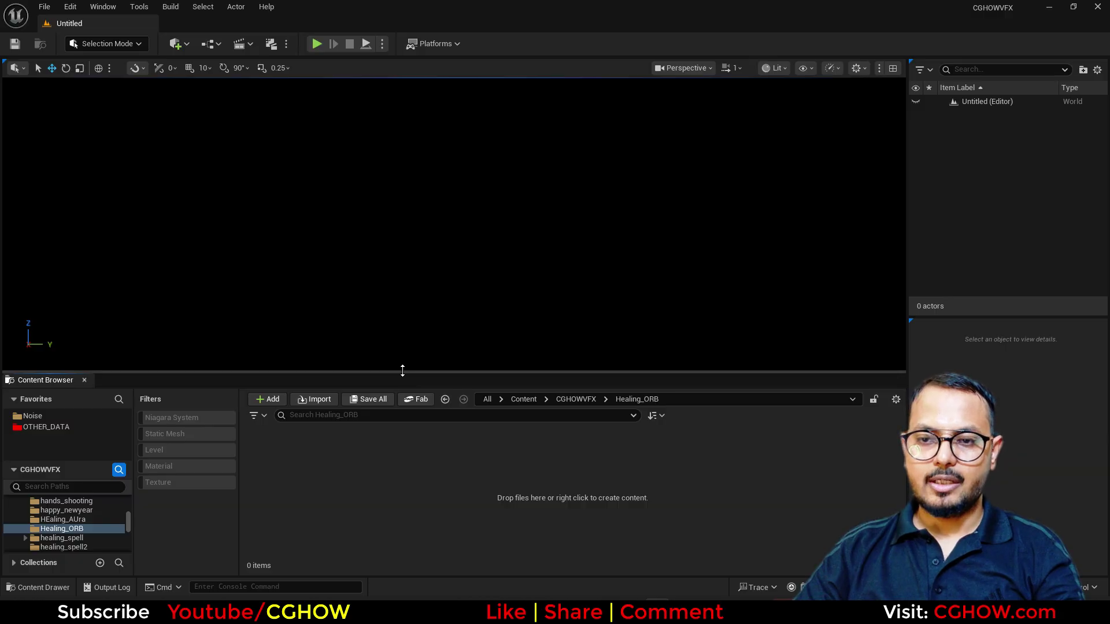
Step: Create a new material named M_orb in the Healing_ORB folder and open it for editing
{"action": "left_click_drag", "start_coordinate": [402, 370], "coordinate": [403, 279]}
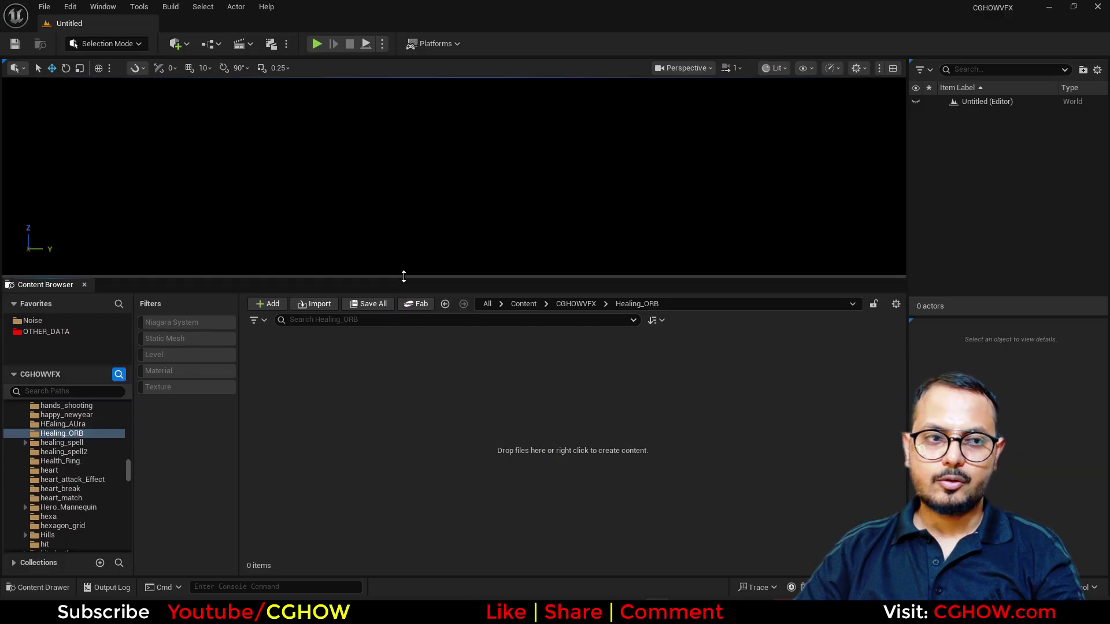
{"action": "right_click", "coordinate": [356, 407]}
{"action": "left_click", "coordinate": [407, 308]}
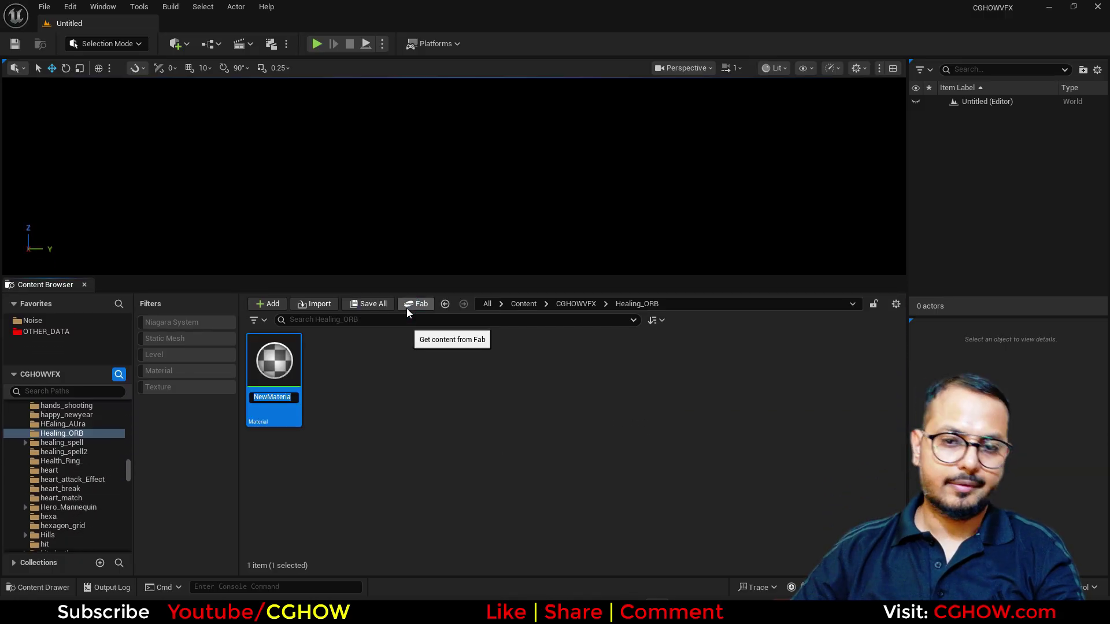
{"action": "type", "text": "M_orb"}
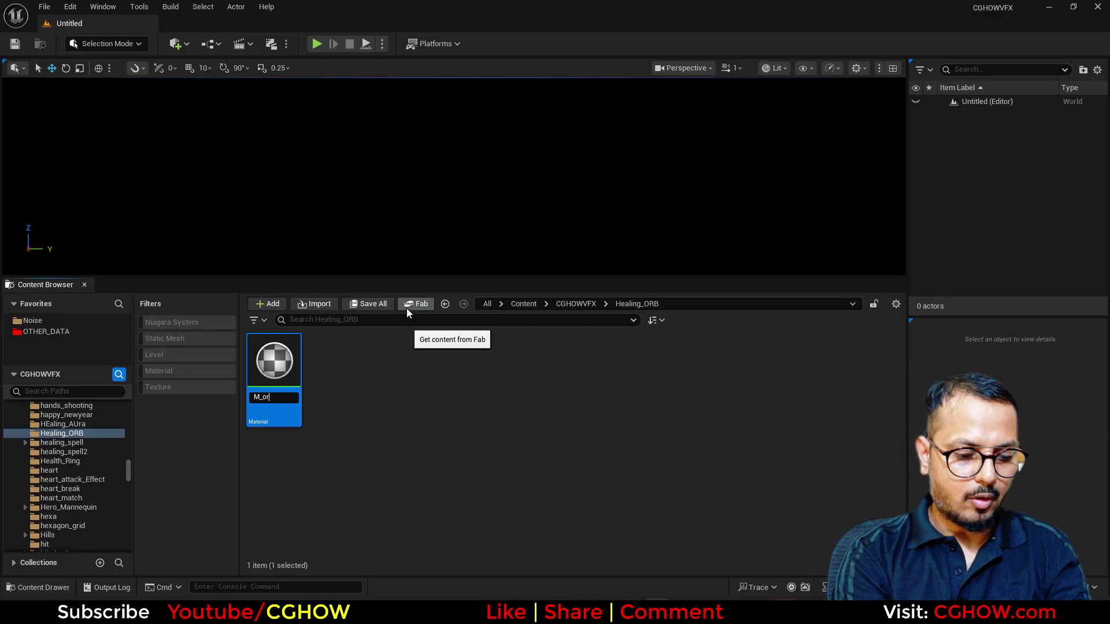
{"action": "key", "text": "Return"}
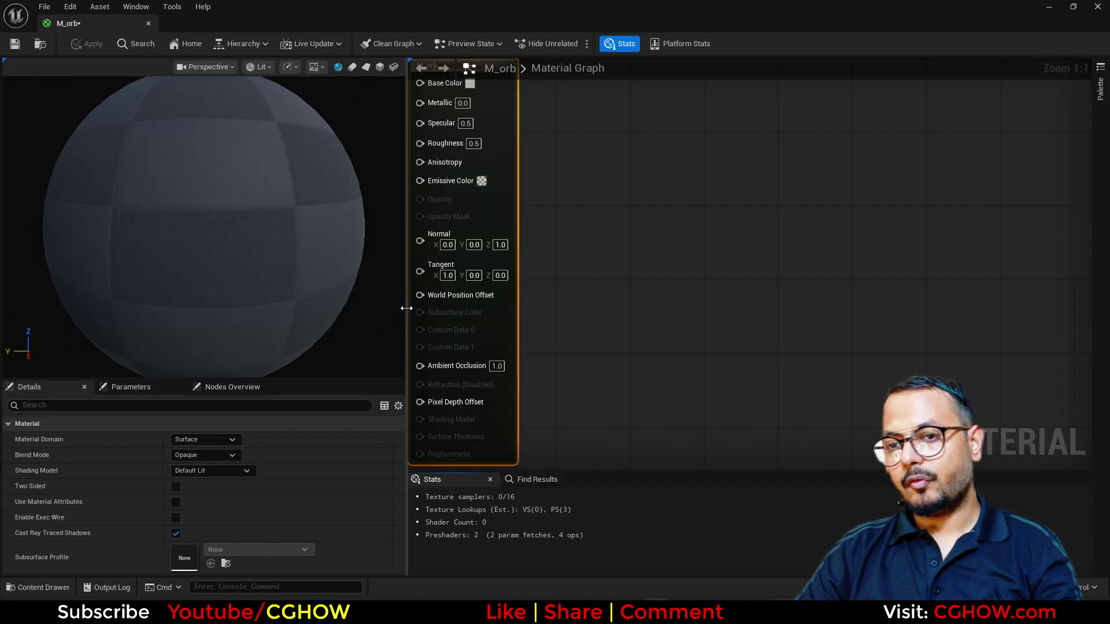
Step: Add a Texture Sample node to the graph, leaving free space before the M_orb result node
{"action": "right_click_drag", "start_coordinate": [501, 189], "coordinate": [612, 192]}
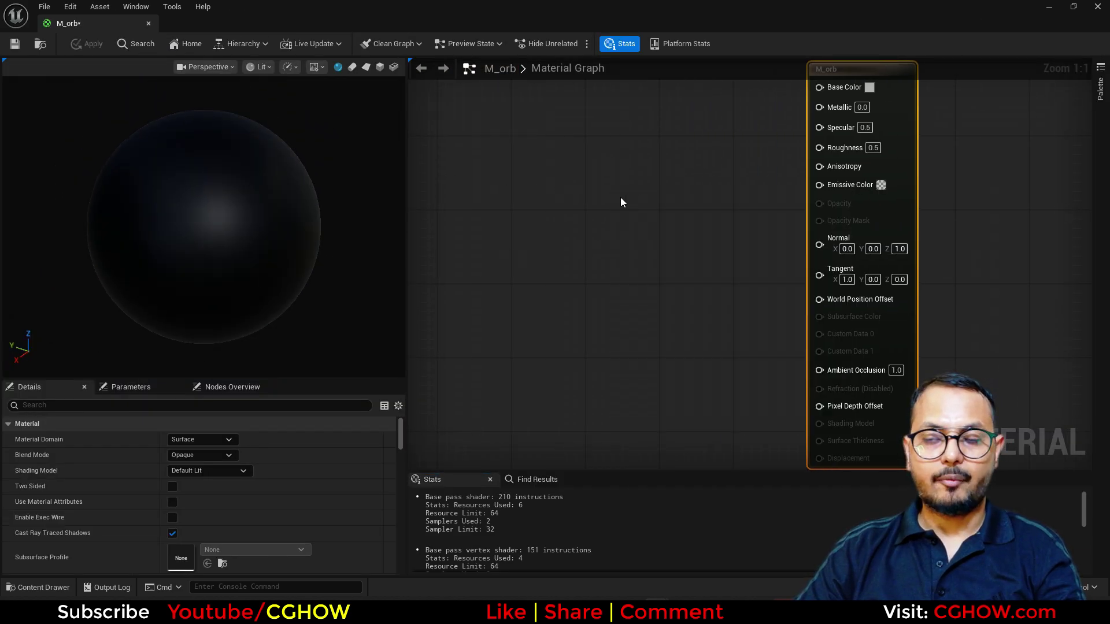
{"action": "right_click_drag", "start_coordinate": [622, 202], "coordinate": [709, 226]}
{"action": "left_click", "coordinate": [529, 168]}
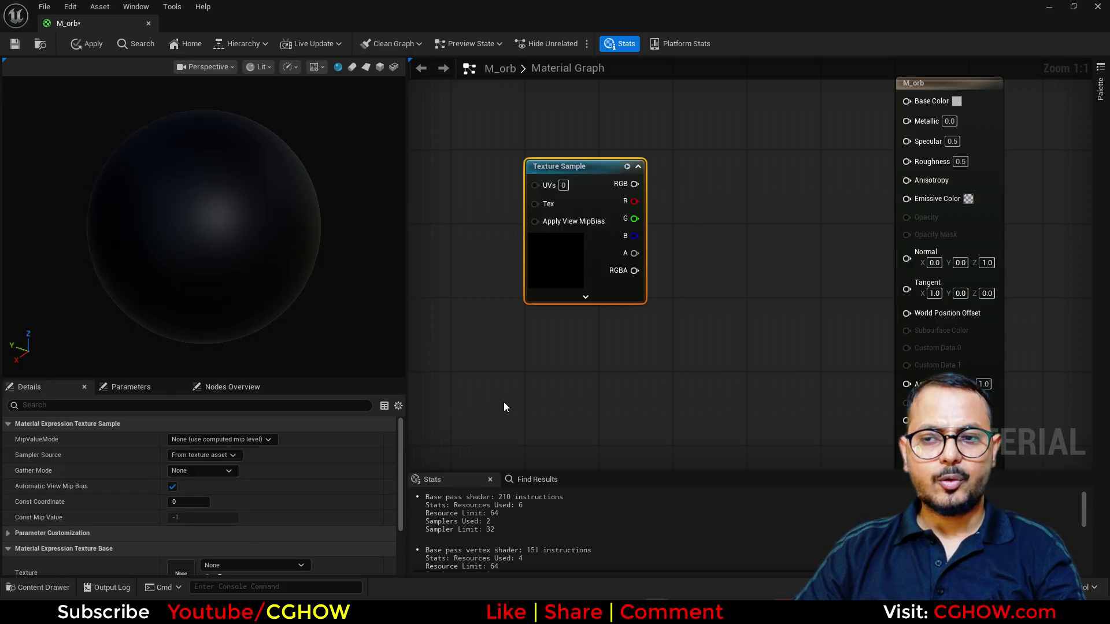
{"action": "right_click", "coordinate": [557, 351]}
{"action": "type", "text": "noi"}
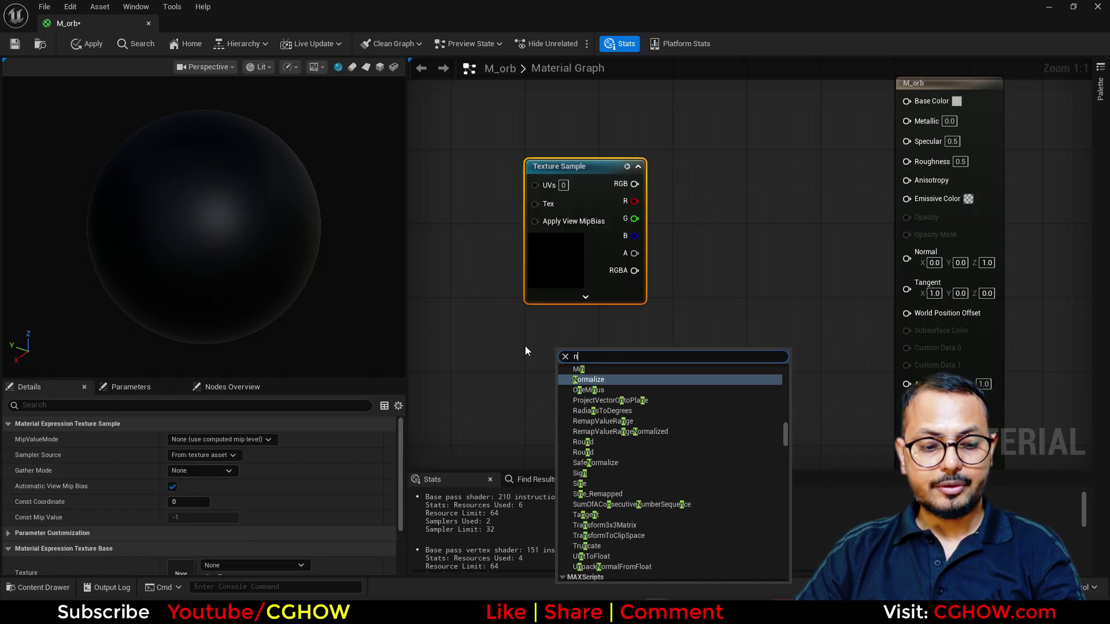
{"action": "key", "text": "Escape"}
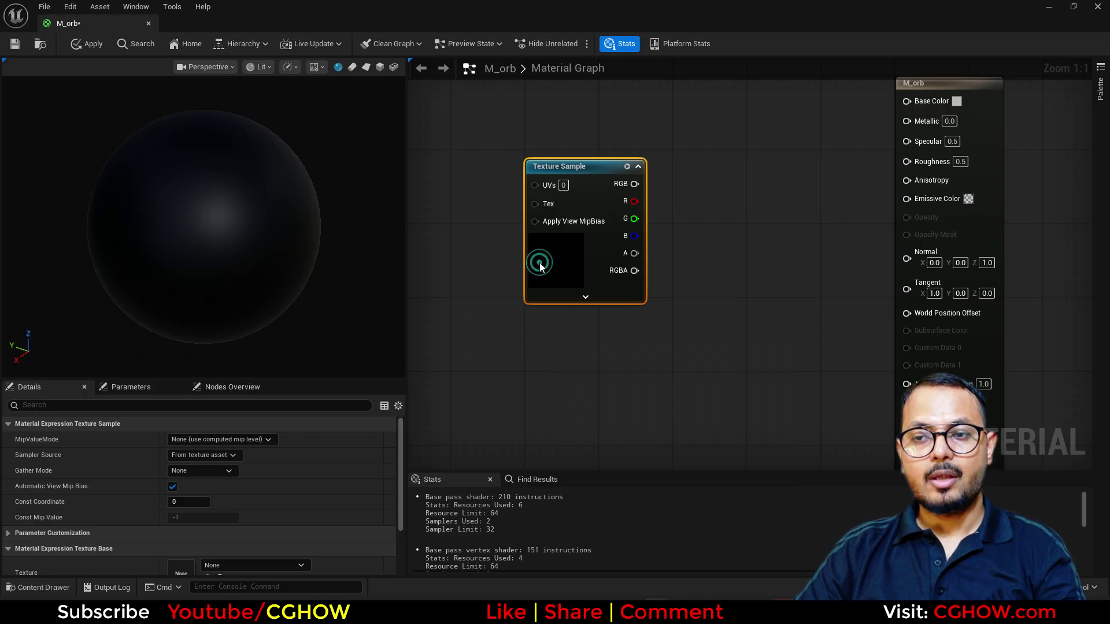
Step: Search the textures for "aura" and assign the cell-like T_Aura texture to the Texture Sample
{"action": "scroll", "coordinate": [260, 498], "scroll_direction": "down", "scroll_amount": 2}
{"action": "left_click", "coordinate": [249, 509]}
{"action": "type", "text": "au"}
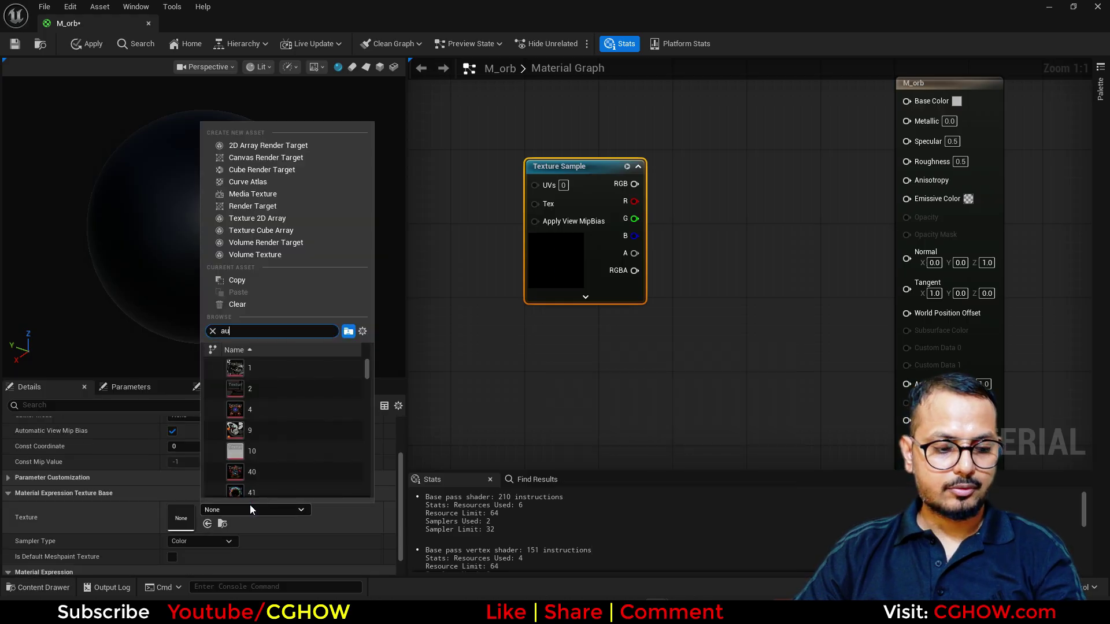
{"action": "type", "text": "ra"}
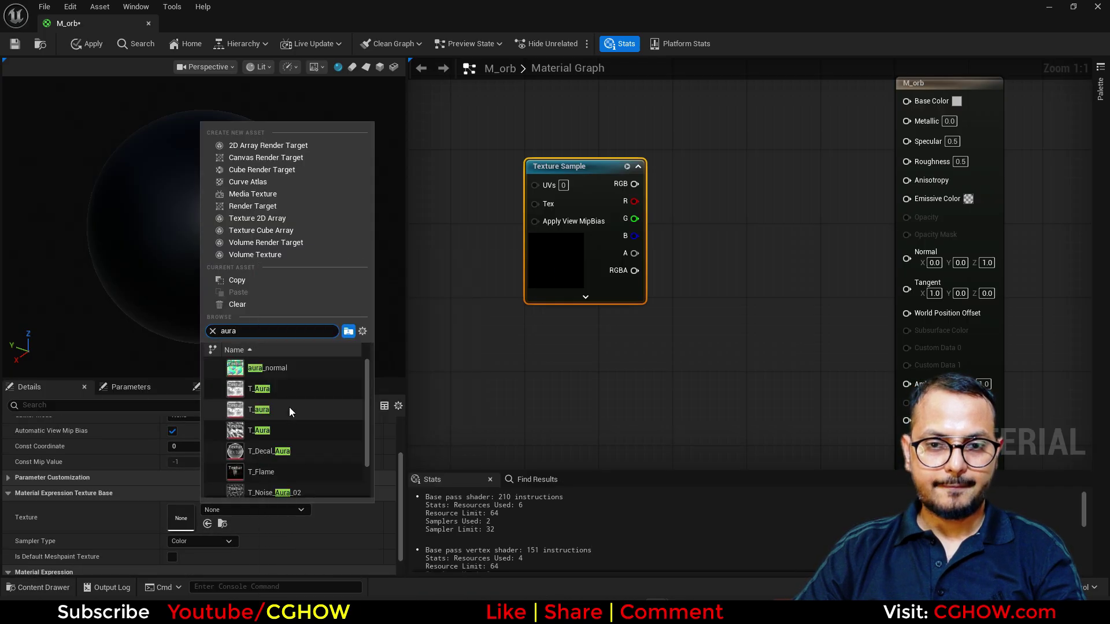
{"action": "left_click", "coordinate": [259, 392]}
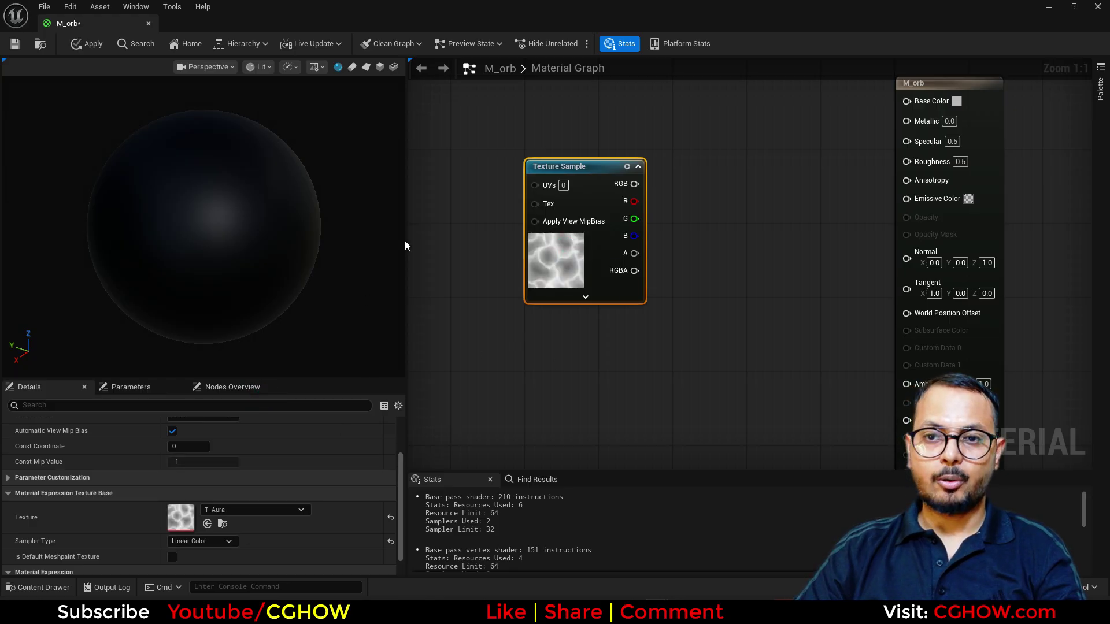
Step: Connect the Texture Sample's R output to both Emissive Color and Base Color, arranging the two nodes level with each other
{"action": "left_click_drag", "start_coordinate": [406, 245], "coordinate": [374, 245]}
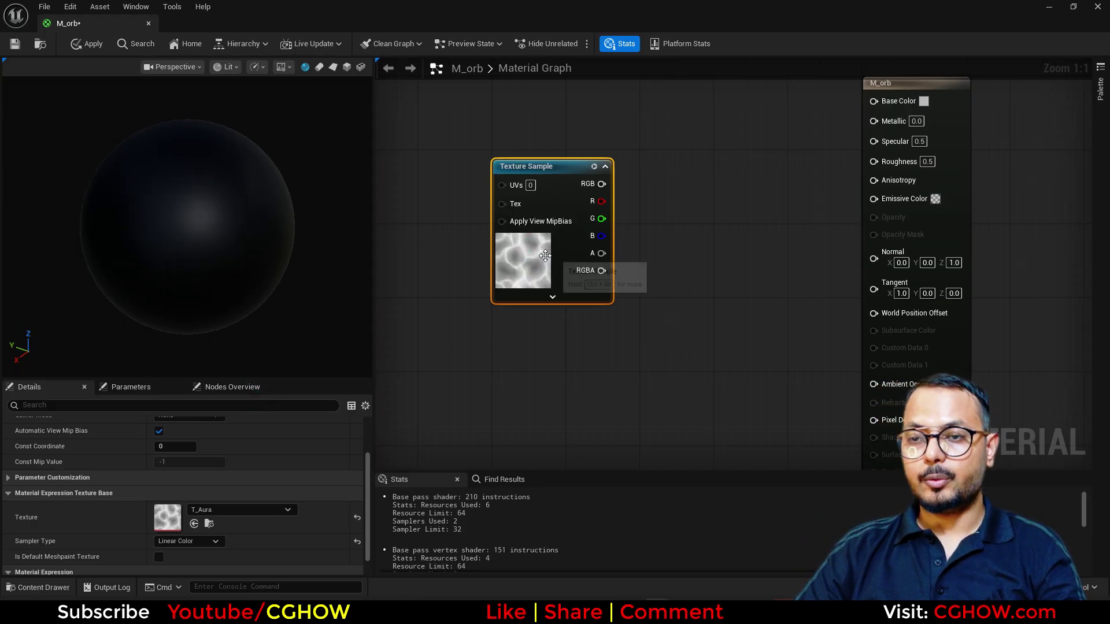
{"action": "left_click_drag", "start_coordinate": [545, 256], "coordinate": [602, 304]}
{"action": "left_click_drag", "start_coordinate": [948, 198], "coordinate": [948, 199]}
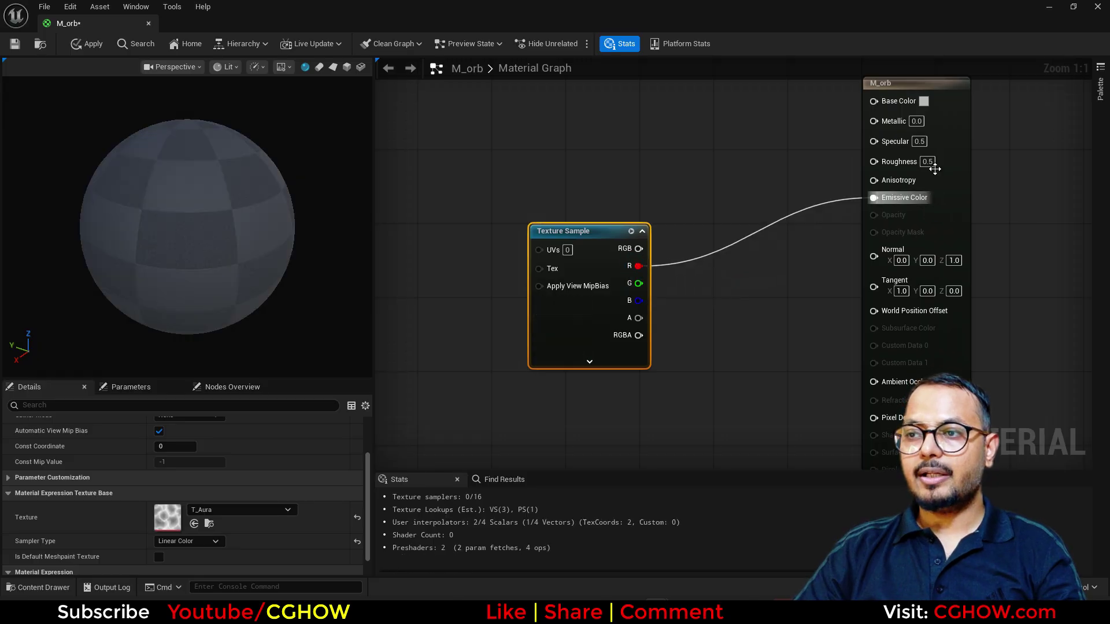
{"action": "left_click", "coordinate": [948, 200]}
{"action": "scroll", "coordinate": [256, 480], "scroll_direction": "up", "scroll_amount": 2}
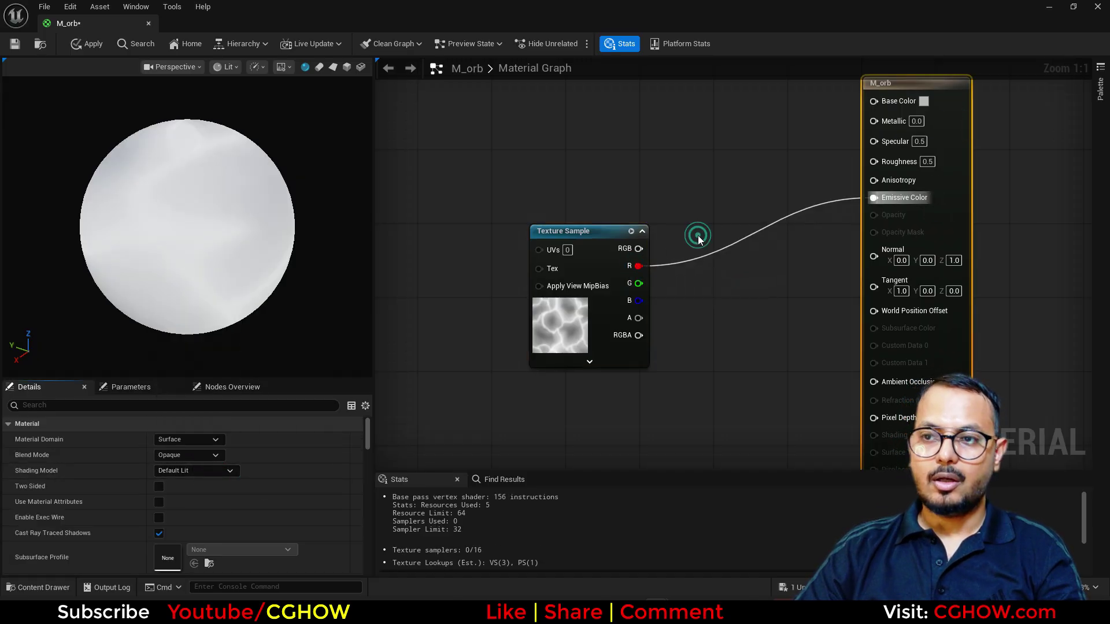
{"action": "left_click_drag", "start_coordinate": [893, 102], "coordinate": [893, 102]}
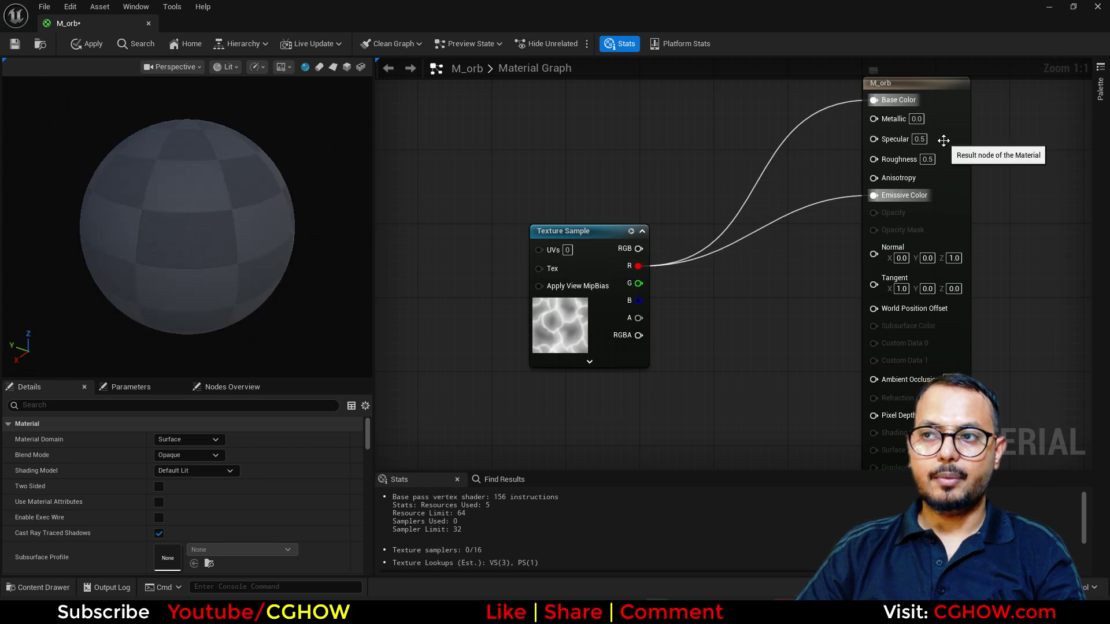
{"action": "left_click_drag", "start_coordinate": [946, 147], "coordinate": [956, 228]}
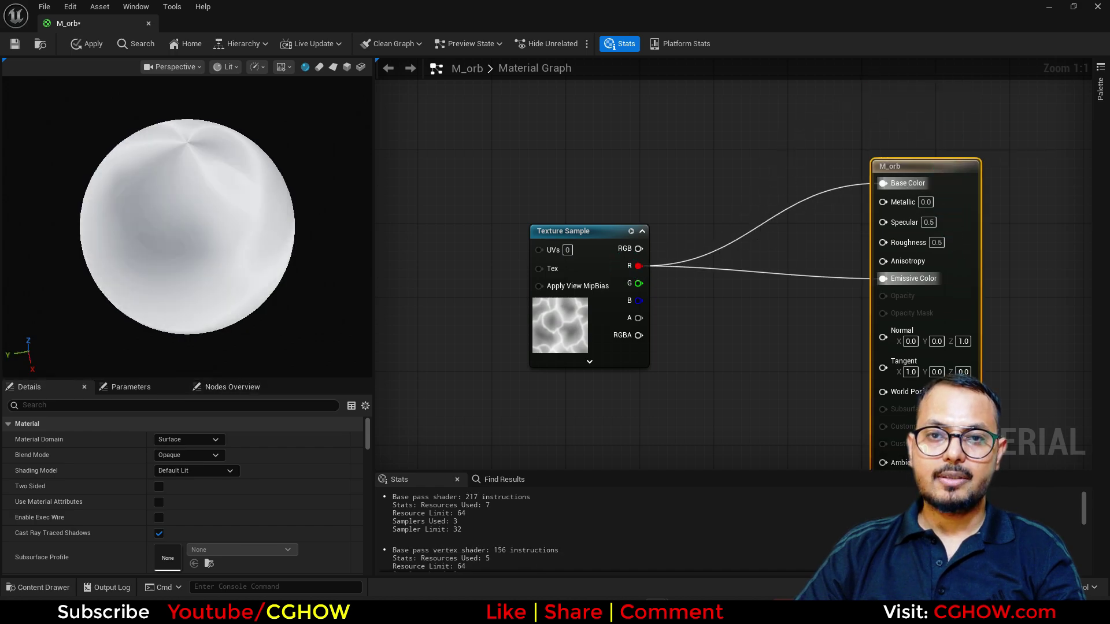
Step: Insert a Power node between the texture's R output and the Base Color and Emissive Color inputs
{"action": "key", "text": "e"}
{"action": "left_click", "coordinate": [662, 210]}
{"action": "left_click_drag", "start_coordinate": [638, 266], "coordinate": [718, 231], "text": "ctrl"}
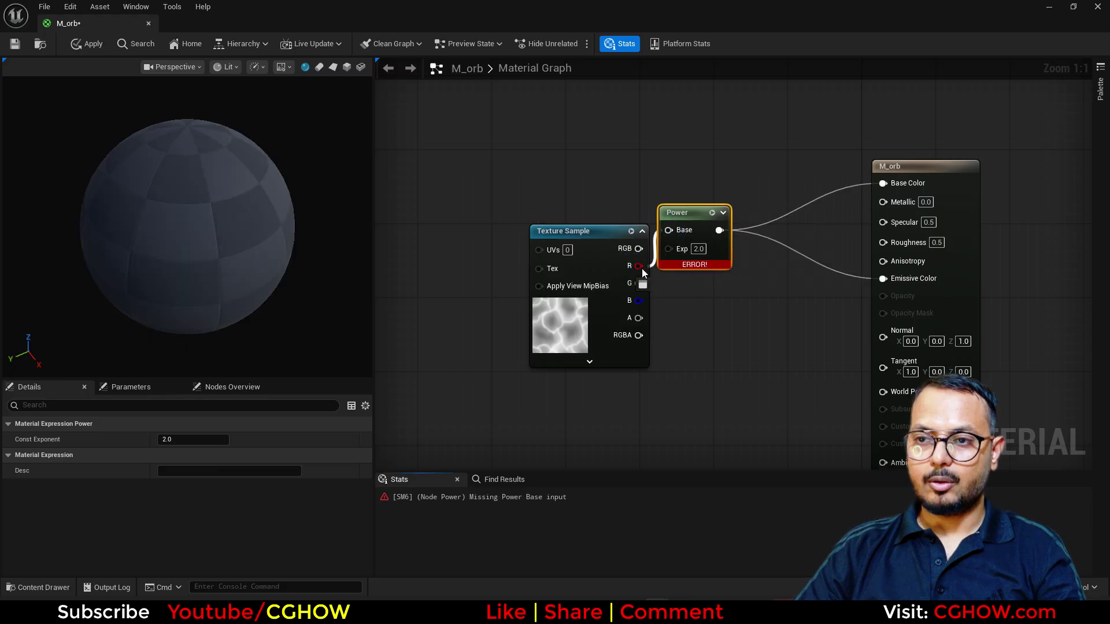
{"action": "left_click_drag", "start_coordinate": [209, 226], "coordinate": [238, 220]}
{"action": "left_click_drag", "start_coordinate": [347, 234], "coordinate": [276, 309]}
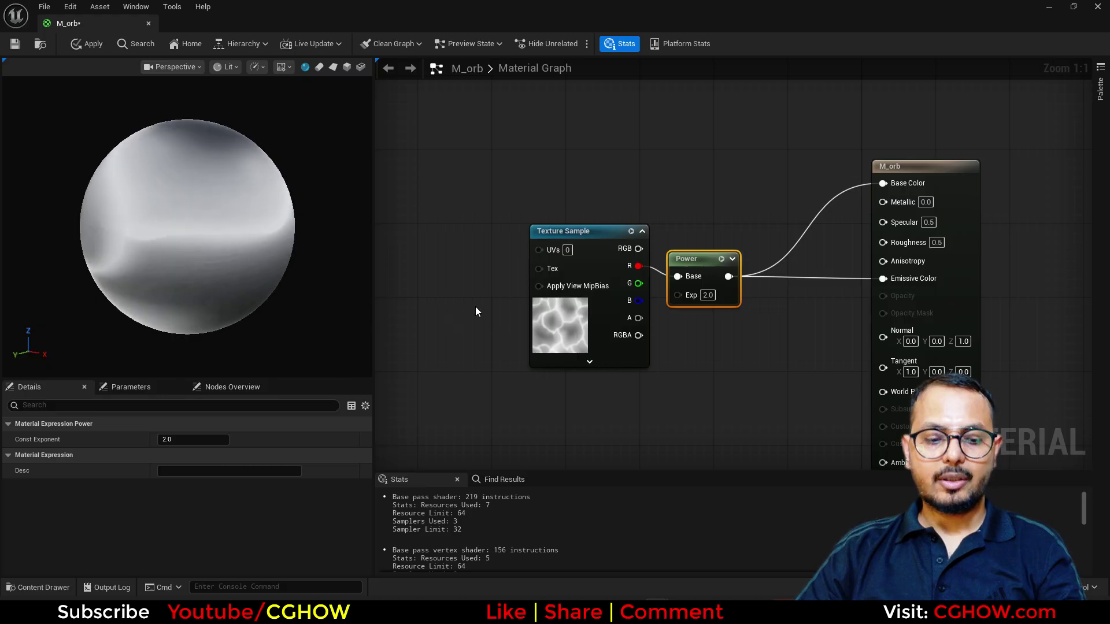
Step: Add a Panner node before the Texture Sample and connect it to the texture's UVs input
{"action": "right_click_drag", "start_coordinate": [476, 312], "coordinate": [579, 296]}
{"action": "key", "text": "p"}
{"action": "left_click", "coordinate": [486, 215]}
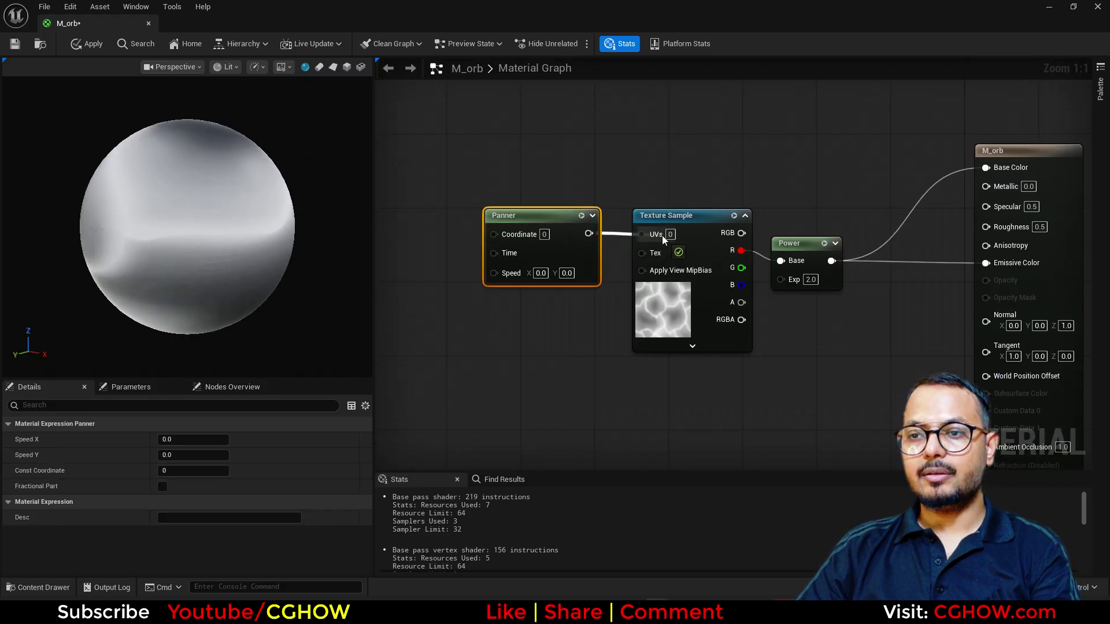
{"action": "left_click_drag", "start_coordinate": [664, 239], "coordinate": [659, 235]}
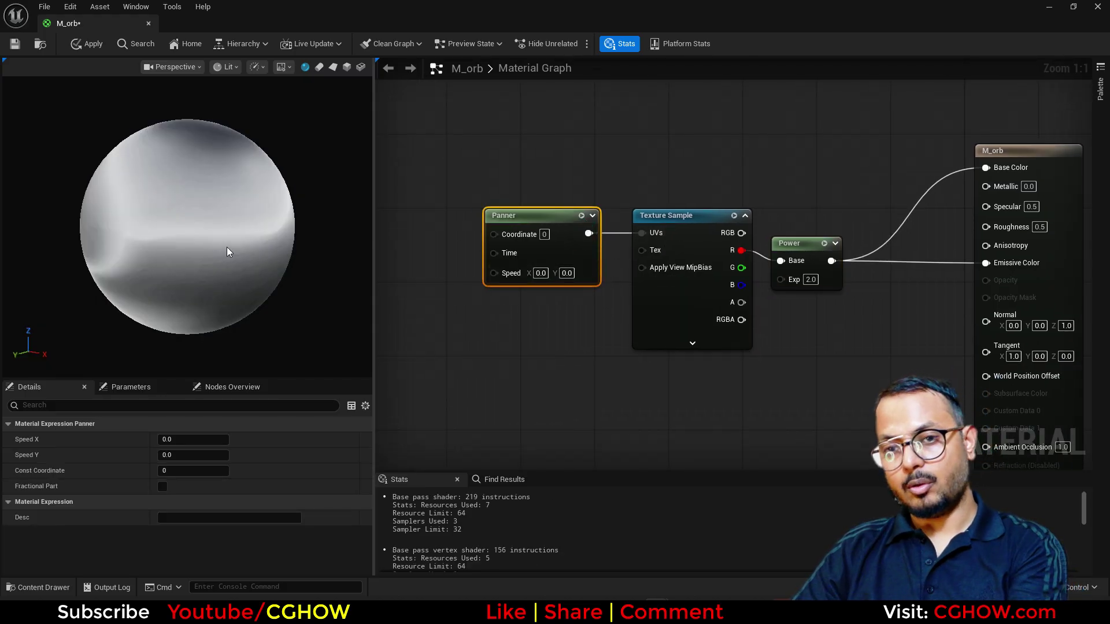
{"action": "left_click_drag", "start_coordinate": [224, 248], "coordinate": [173, 255]}
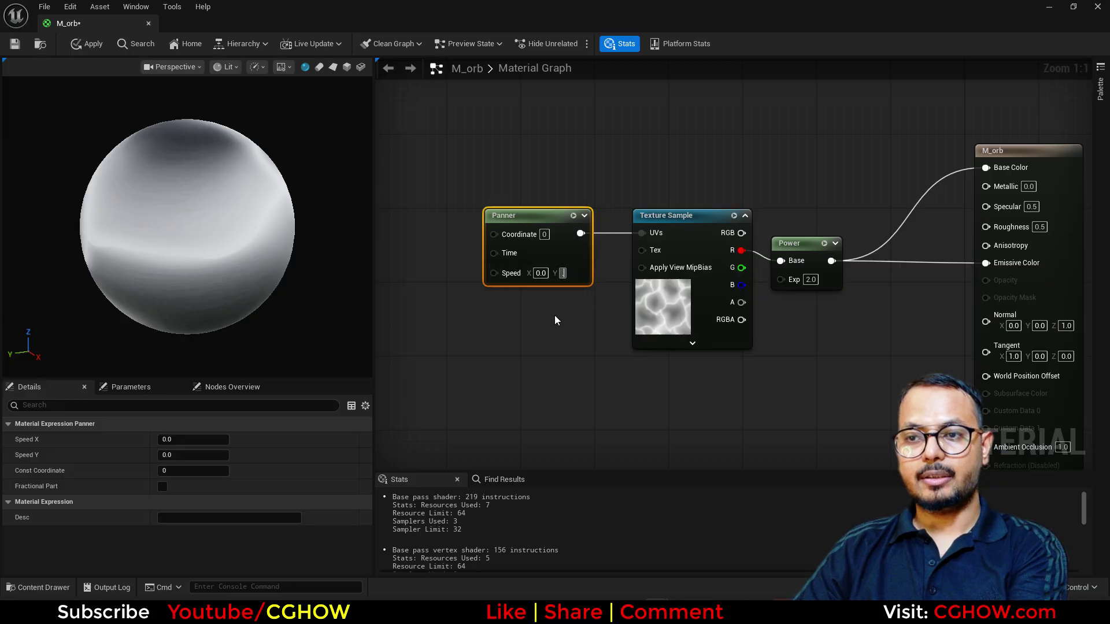
Step: Try a Y speed of 0.5 on the Panner and reset it to 0
{"action": "type", "text": "0.5"}
{"action": "key", "text": "Return"}
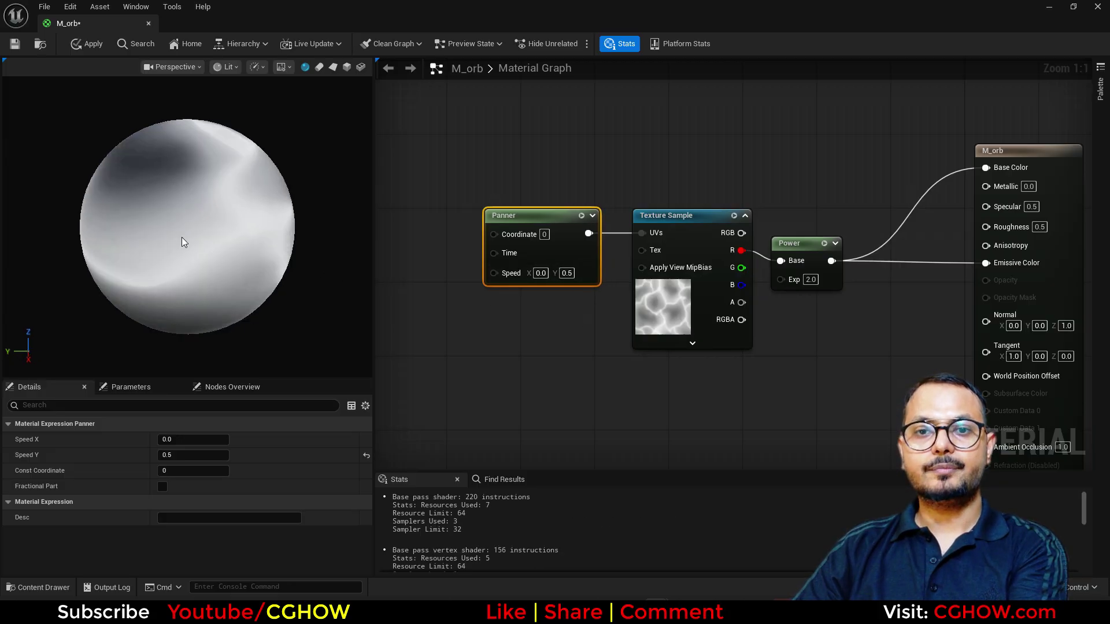
{"action": "left_click", "coordinate": [566, 273]}
{"action": "type", "text": "0"}
{"action": "key", "text": "Return"}
Step: Set the Panner's X speed to 0.5
{"action": "left_click", "coordinate": [541, 273]}
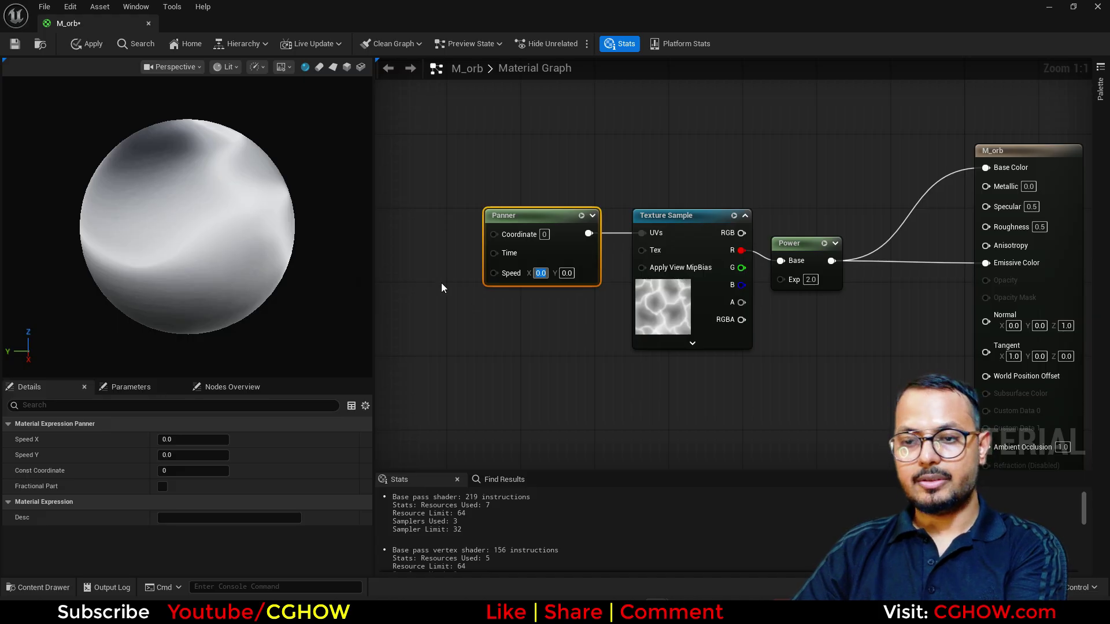
{"action": "type", "text": "0.5"}
{"action": "key", "text": "Return"}
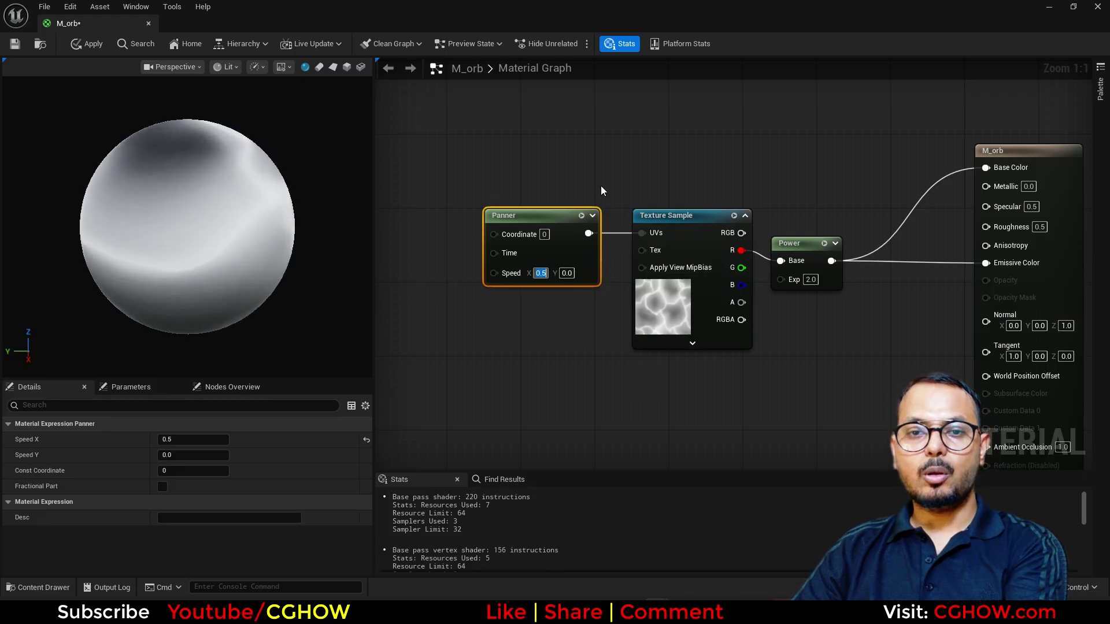
Step: Search the available nodes for "chaos" and add a NormalFromHeightmapChaos function below the Panner
{"action": "right_click", "coordinate": [498, 370]}
{"action": "type", "text": "chaos"}
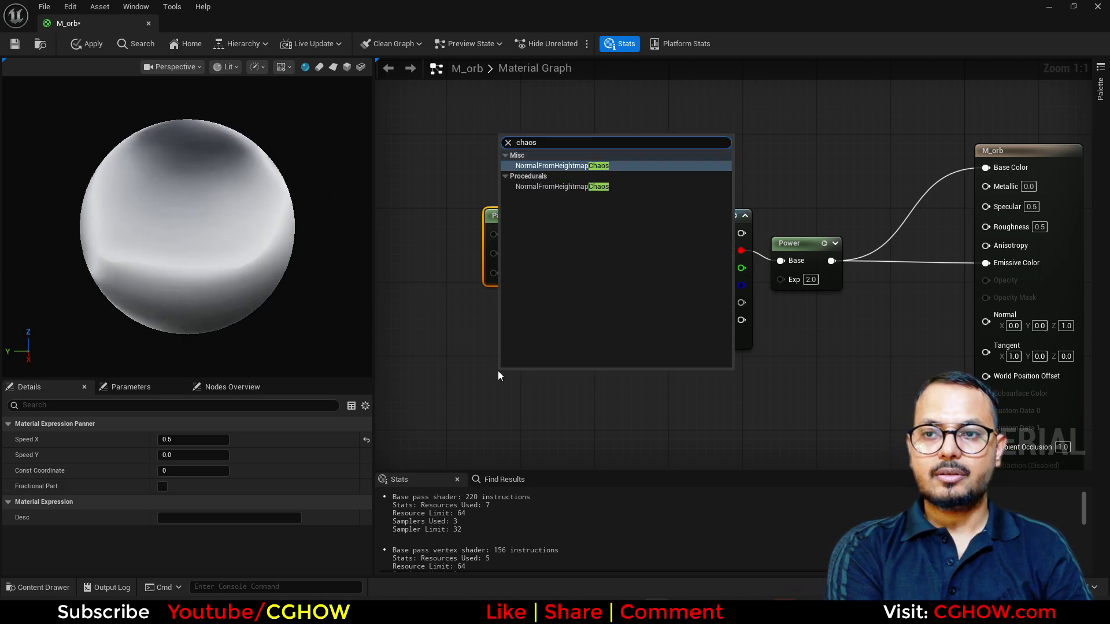
{"action": "key", "text": "Return"}
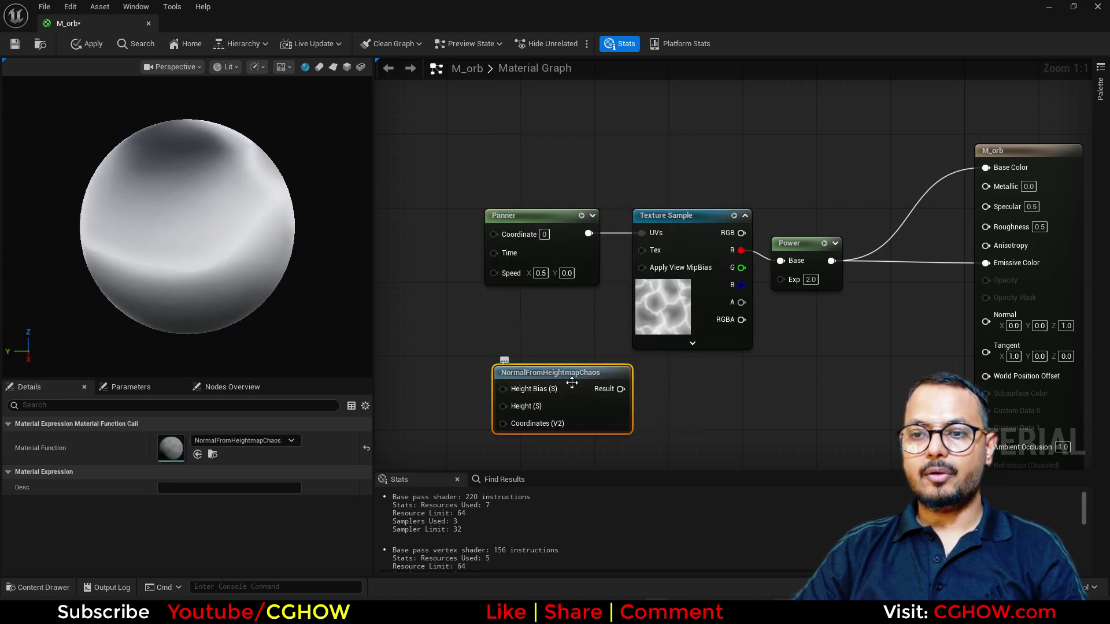
{"action": "left_click", "coordinate": [572, 382]}
Step: Copy a Motion_4WayChaos node from inside the NormalFromHeightmapChaos function and paste it into the M_orb graph
{"action": "double_click", "coordinate": [556, 376]}
{"action": "right_click_drag", "start_coordinate": [449, 339], "coordinate": [970, 403]}
{"action": "right_click_drag", "start_coordinate": [567, 311], "coordinate": [762, 298]}
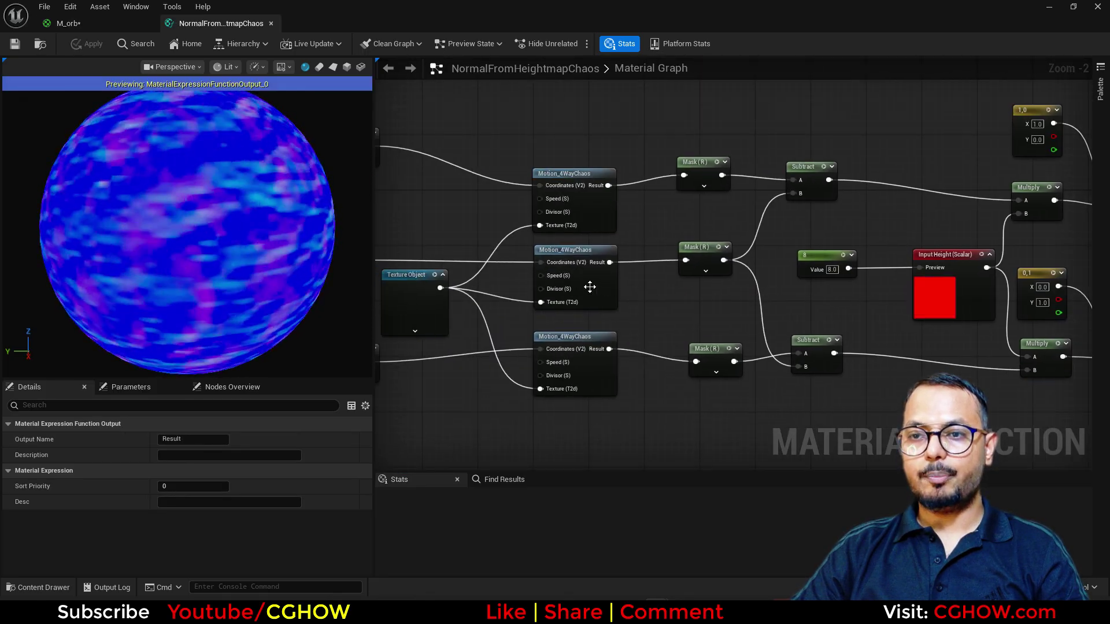
{"action": "left_click", "coordinate": [587, 285]}
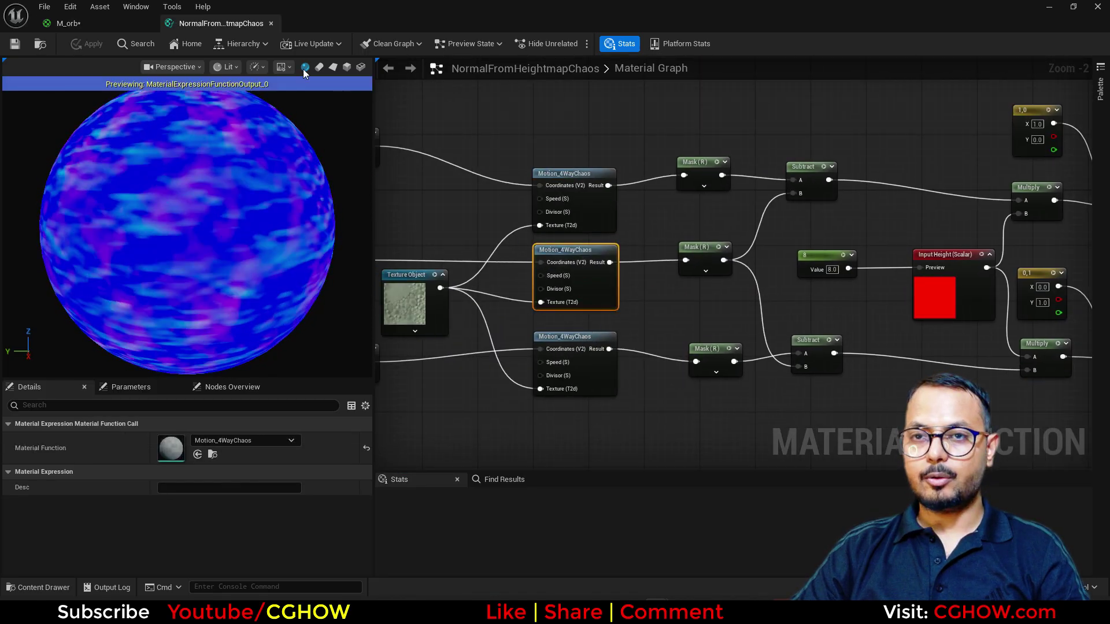
{"action": "left_click", "coordinate": [270, 23]}
{"action": "right_click_drag", "start_coordinate": [698, 389], "coordinate": [696, 284]}
{"action": "left_click", "coordinate": [687, 301]}
{"action": "key", "text": "ctrl+v"}
Step: Delete the NormalFromHeightmapChaos node and move Motion_4WayChaos into the space below the Texture Sample
{"action": "left_click", "coordinate": [612, 318]}
{"action": "key", "text": "Delete"}
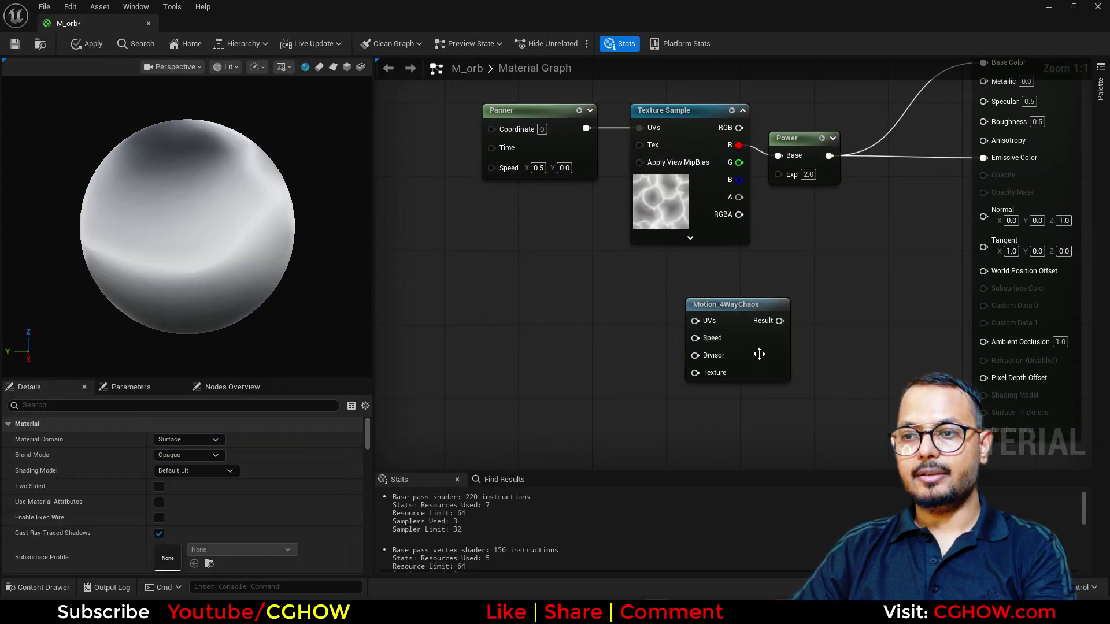
{"action": "left_click_drag", "start_coordinate": [763, 357], "coordinate": [651, 391]}
Step: Duplicate the T_Aura Texture Sample, placing the copy beside the inputs of Motion_4WayChaos
{"action": "left_click", "coordinate": [666, 238]}
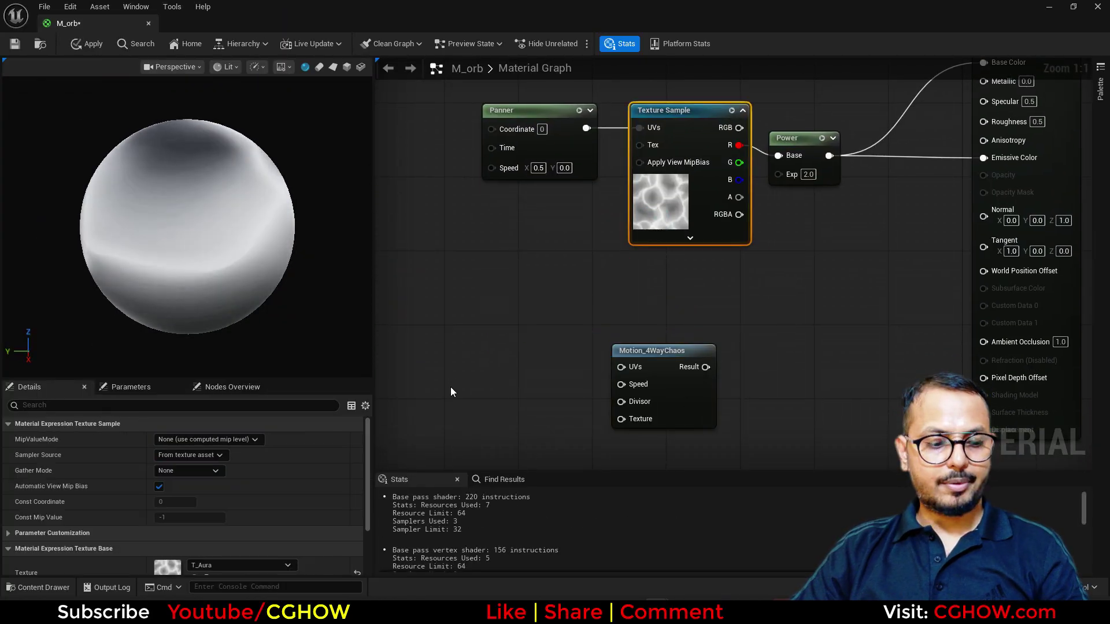
{"action": "right_click", "coordinate": [492, 378]}
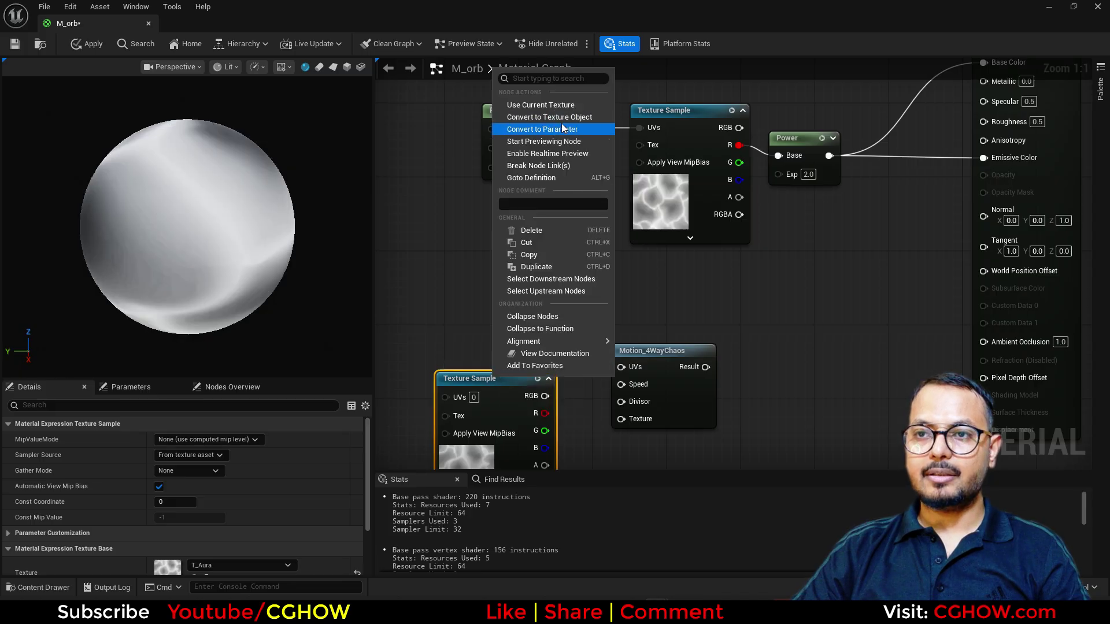
{"action": "left_click", "coordinate": [562, 129]}
{"action": "left_click", "coordinate": [525, 335]}
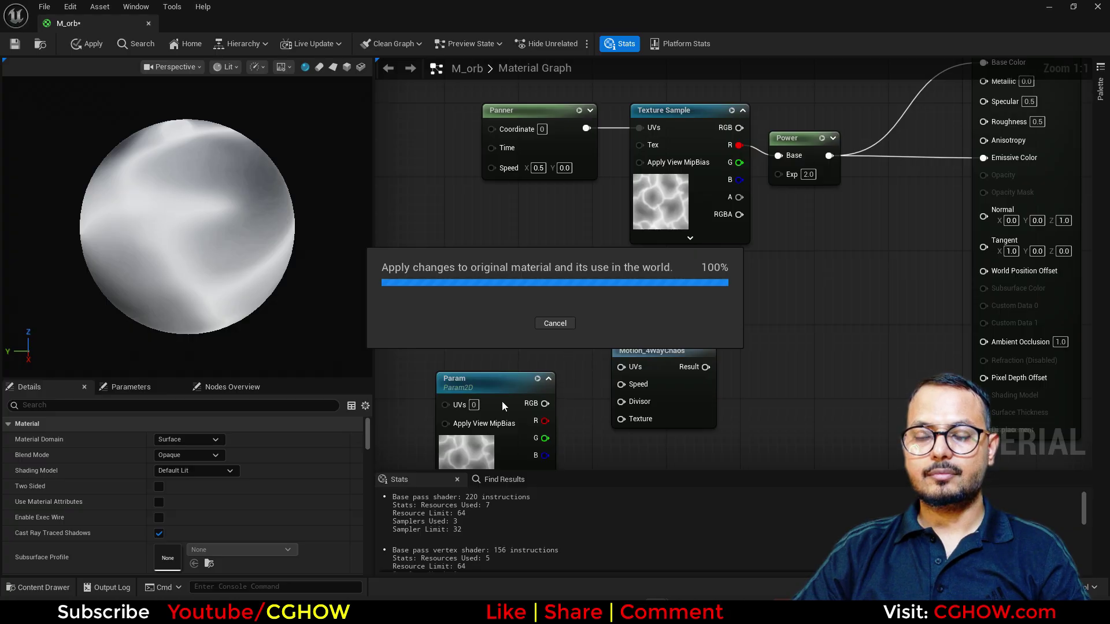
{"action": "key", "text": "ctrl+z"}
Step: Convert the duplicated Texture Sample to a Texture Object and connect it to Motion_4WayChaos's Texture input
{"action": "right_click", "coordinate": [507, 378]}
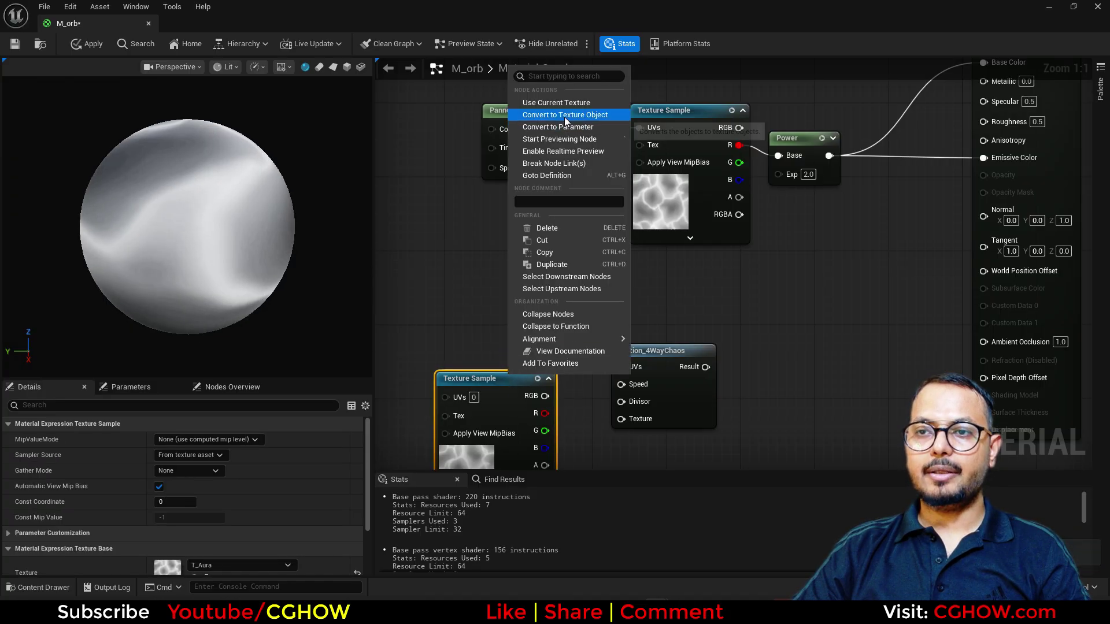
{"action": "left_click", "coordinate": [564, 117]}
{"action": "left_click_drag", "start_coordinate": [514, 396], "coordinate": [621, 418]}
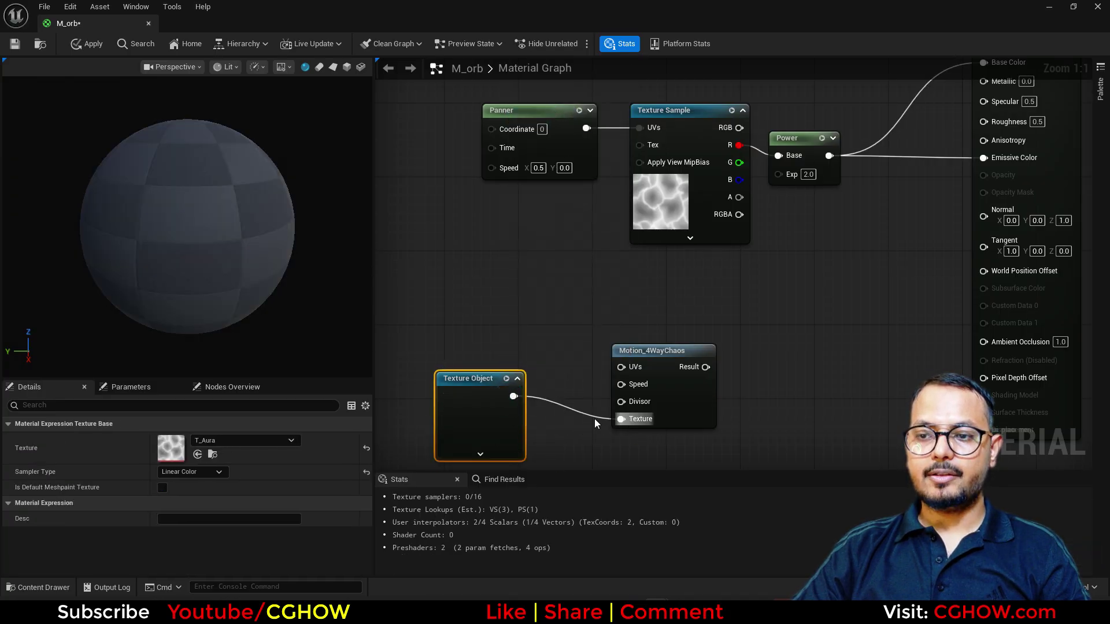
Step: Mask the Motion_4WayChaos result to its R channel only and feed it into the Power node's Base
{"action": "left_click_drag", "start_coordinate": [470, 394], "coordinate": [470, 420]}
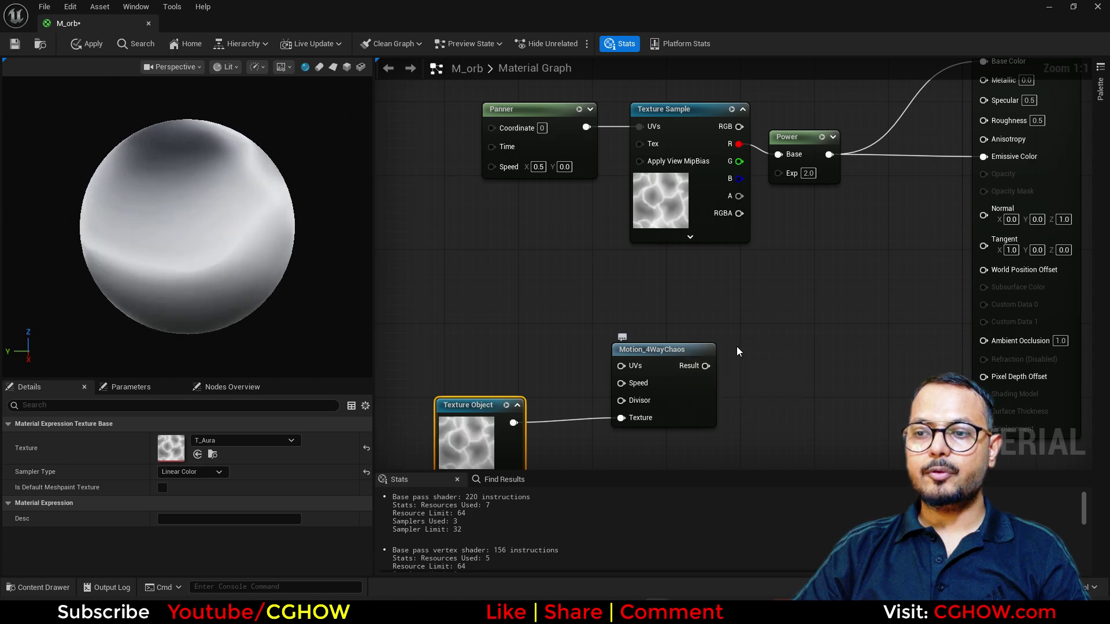
{"action": "key", "text": "shift+c"}
{"action": "left_click", "coordinate": [735, 337], "text": "shift"}
{"action": "left_click_drag", "start_coordinate": [706, 366], "coordinate": [791, 357]}
{"action": "left_click", "coordinate": [162, 455]}
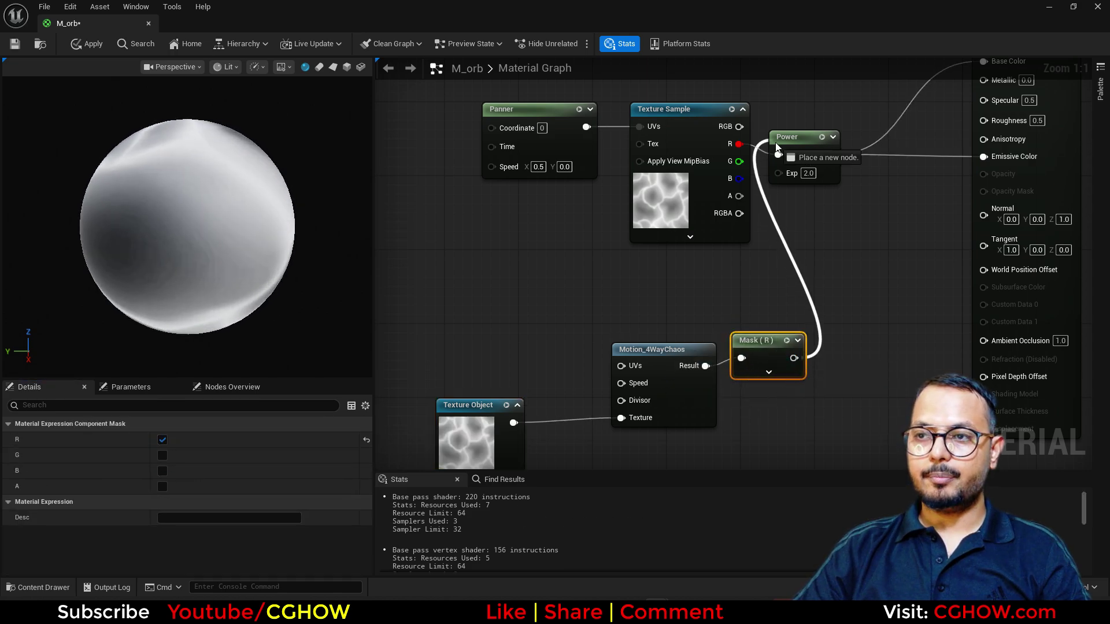
{"action": "left_click_drag", "start_coordinate": [778, 148], "coordinate": [778, 155]}
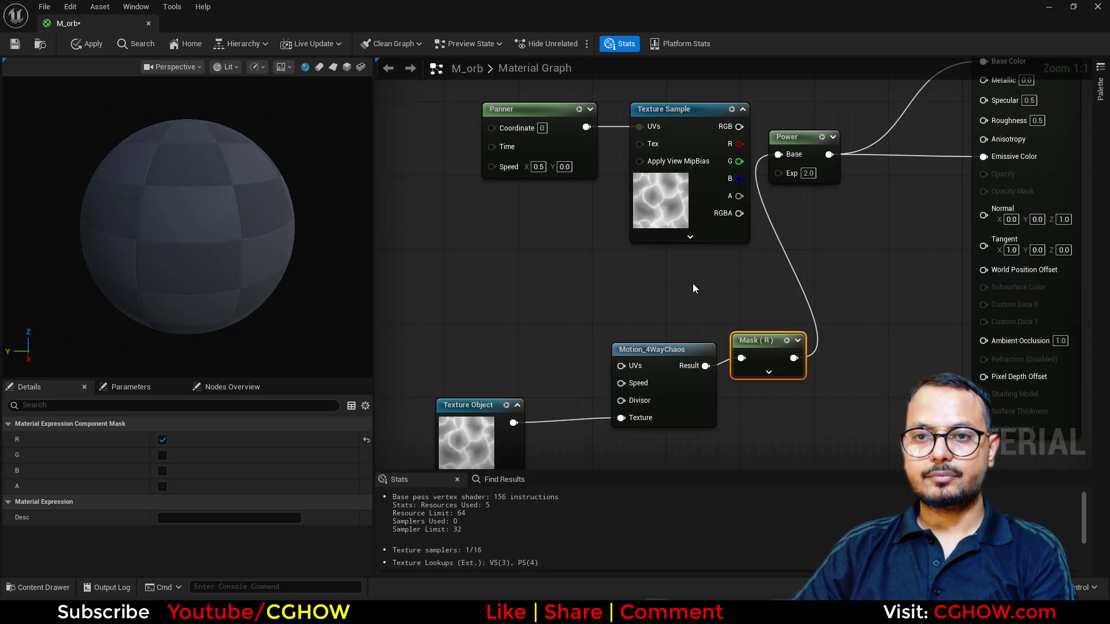
Step: Delete the unused Panner and its Texture Sample, then inspect the chaos pattern around the preview sphere
{"action": "left_click_drag", "start_coordinate": [693, 284], "coordinate": [477, 96]}
{"action": "key", "text": "Delete"}
{"action": "left_click_drag", "start_coordinate": [211, 284], "coordinate": [289, 275]}
{"action": "mouse_move", "coordinate": [427, 330]}
{"action": "left_mouse_down"}
{"action": "mouse_move", "coordinate": [515, 393]}
{"action": "mouse_move", "coordinate": [440, 341]}
{"action": "left_mouse_up"}
{"action": "right_click_drag", "start_coordinate": [440, 341], "coordinate": [445, 314]}
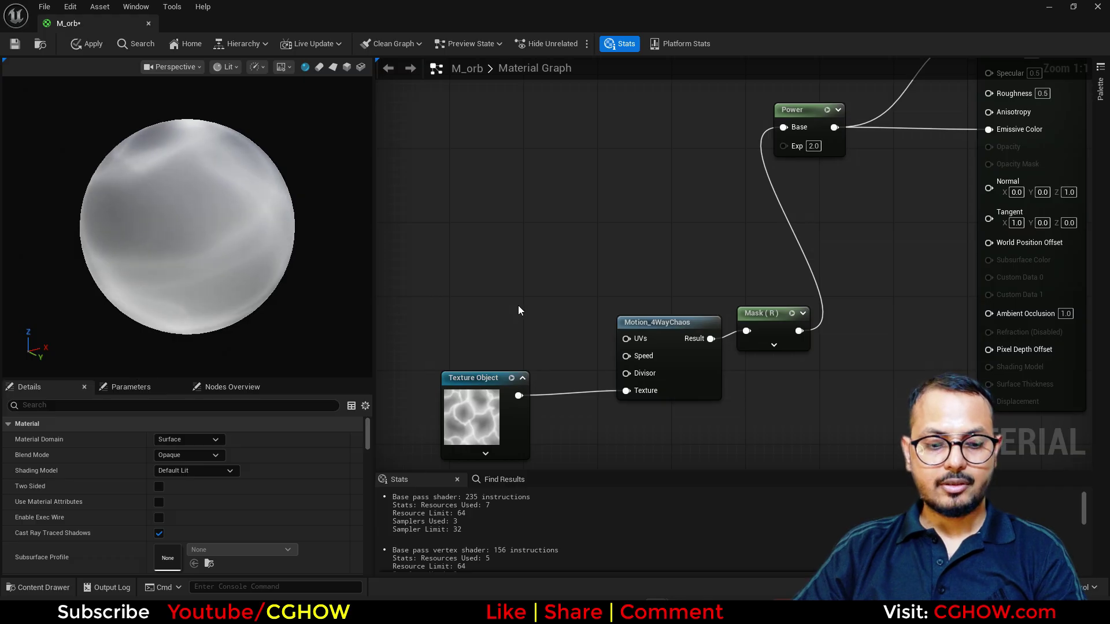
Step: Add a TexCoord node to Motion_4WayChaos's UVs with UTiling and VTiling of 2.0 and check the tiling on the sphere
{"action": "left_click", "coordinate": [446, 268]}
{"action": "left_click_drag", "start_coordinate": [538, 285], "coordinate": [626, 339]}
{"action": "left_click_drag", "start_coordinate": [502, 268], "coordinate": [484, 286]}
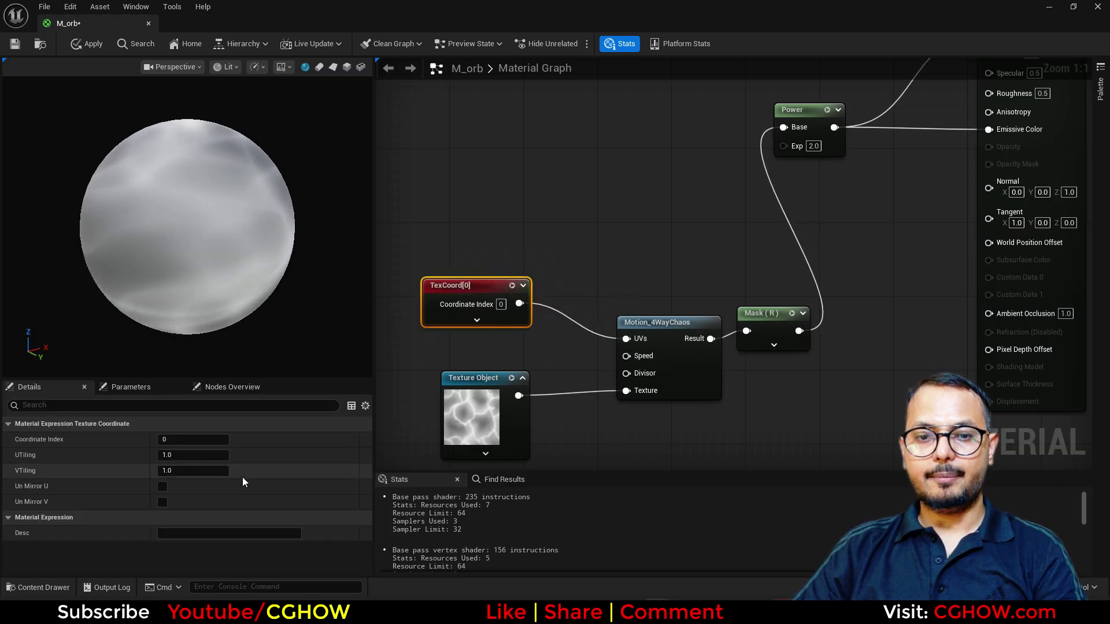
{"action": "left_click", "coordinate": [185, 455]}
{"action": "type", "text": "2"}
{"action": "key", "text": "Tab"}
{"action": "right_click_drag", "start_coordinate": [541, 344], "coordinate": [566, 280]}
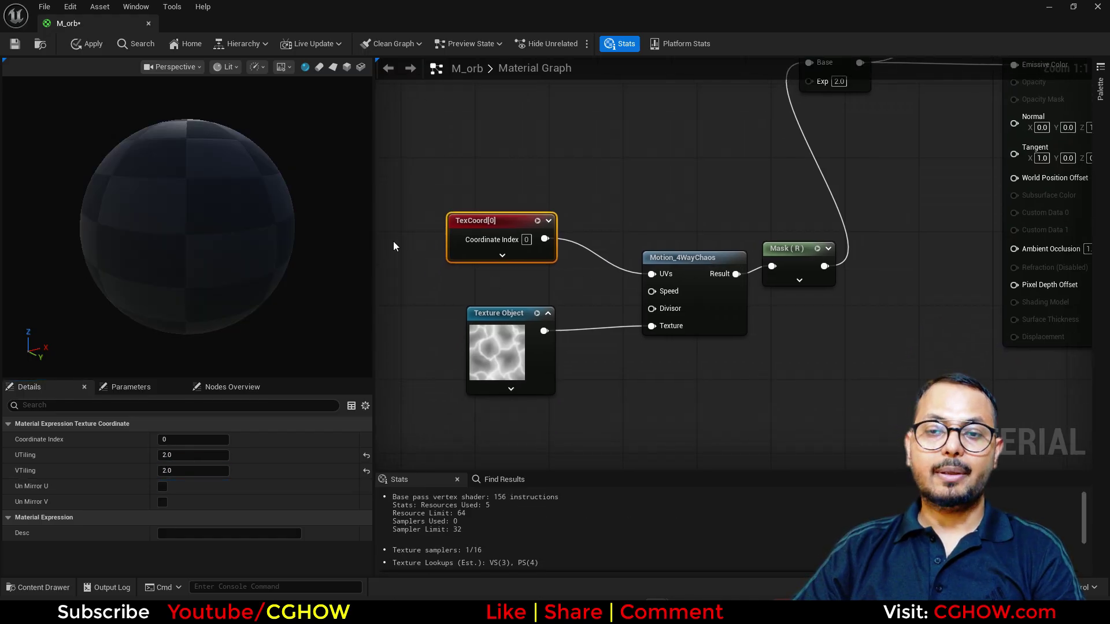
{"action": "left_click_drag", "start_coordinate": [200, 255], "coordinate": [167, 257]}
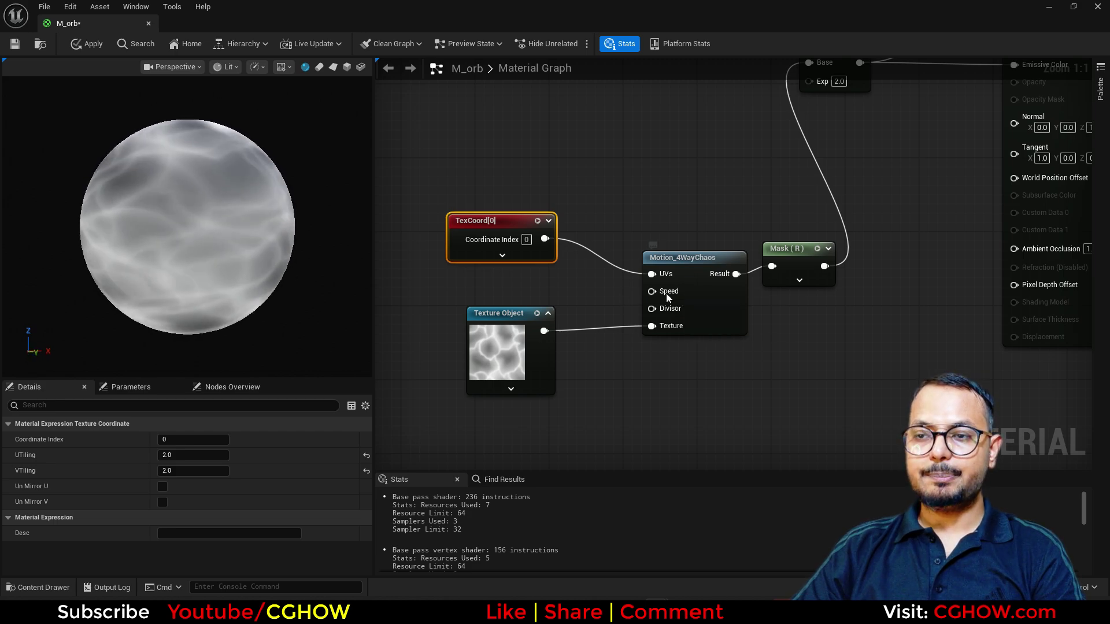
{"action": "mouse_move", "coordinate": [656, 298]}
{"action": "left_click_drag", "start_coordinate": [271, 229], "coordinate": [246, 249]}
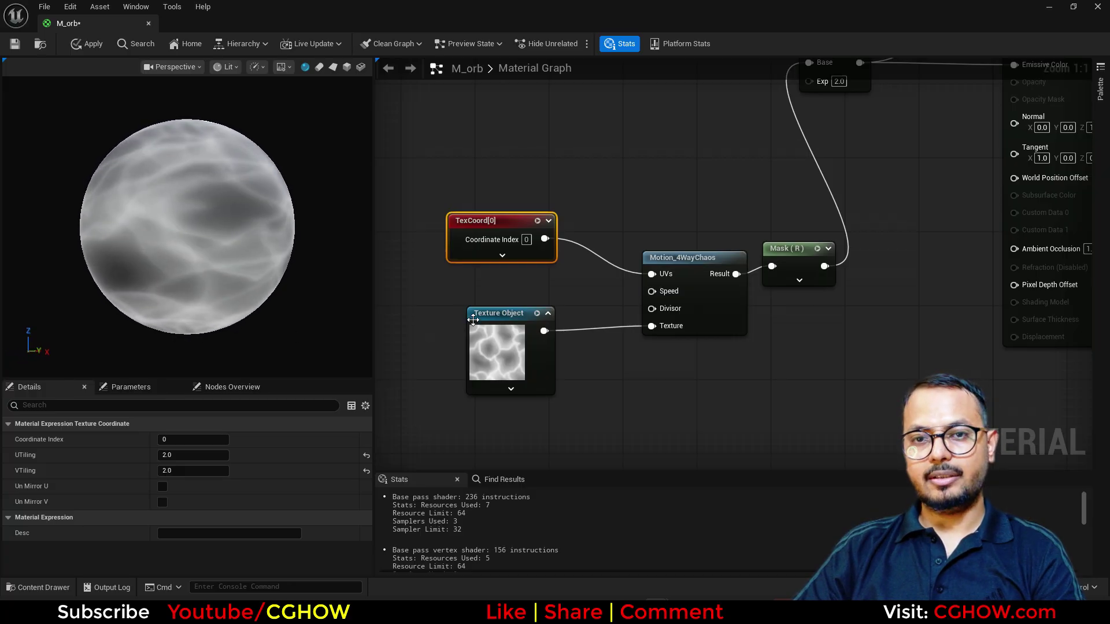
Step: Set the TexCoord's UTiling to 4.0
{"action": "left_click", "coordinate": [510, 218]}
{"action": "left_click", "coordinate": [184, 454]}
{"action": "type", "text": "4"}
{"action": "key", "text": "Return"}
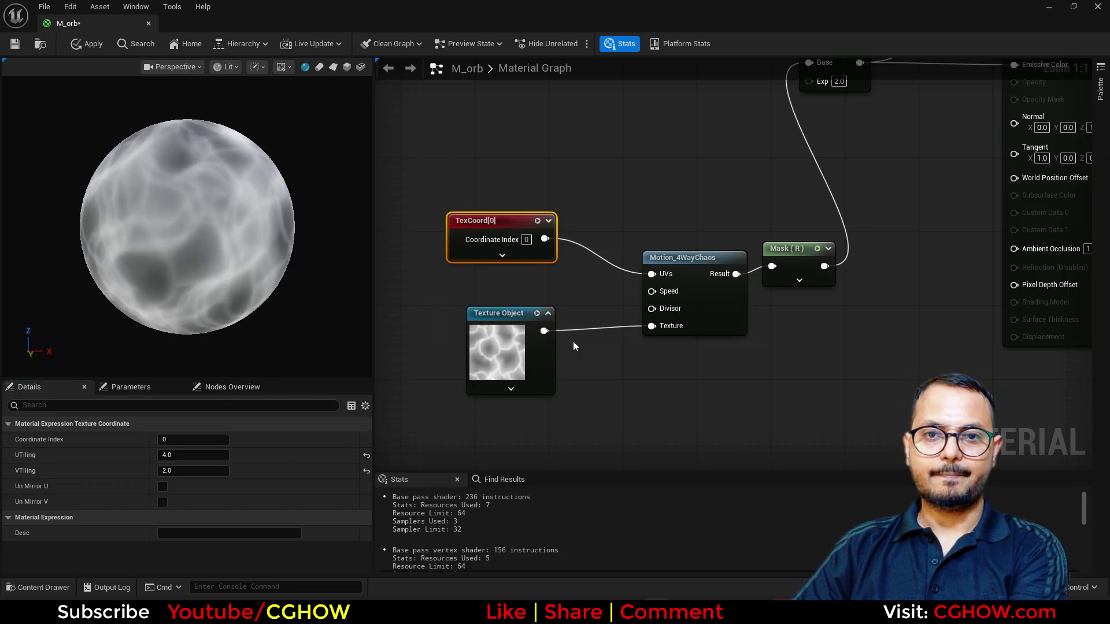
Step: Make room around the TexCoord and insert a Rotator between it and Motion_4WayChaos's UVs input
{"action": "left_click_drag", "start_coordinate": [498, 366], "coordinate": [516, 430]}
{"action": "left_click_drag", "start_coordinate": [525, 222], "coordinate": [425, 214]}
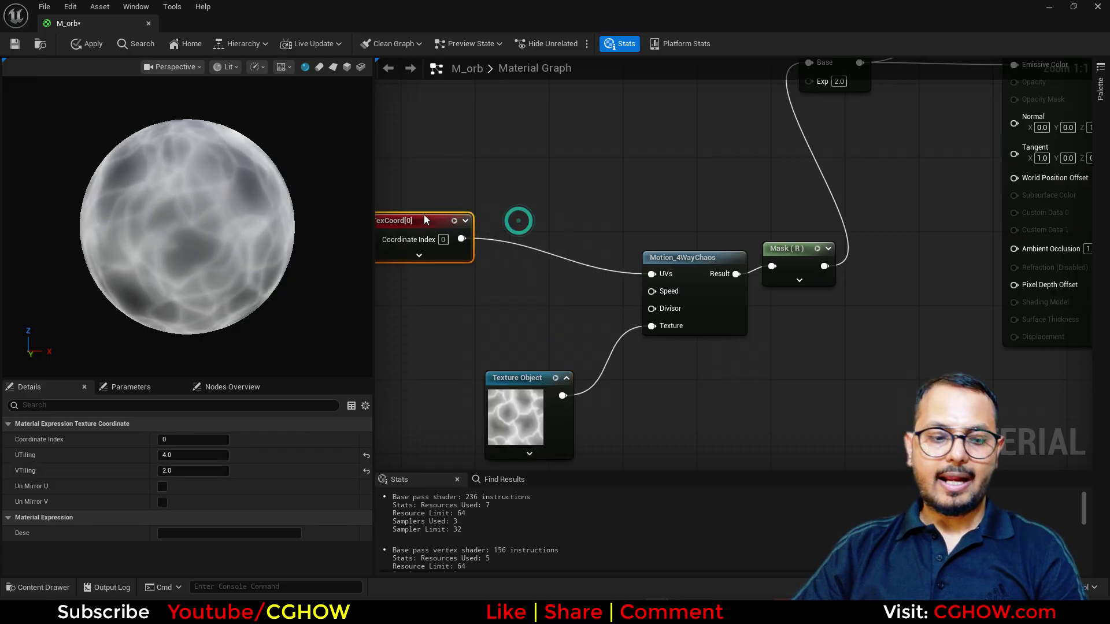
{"action": "right_click", "coordinate": [486, 190]}
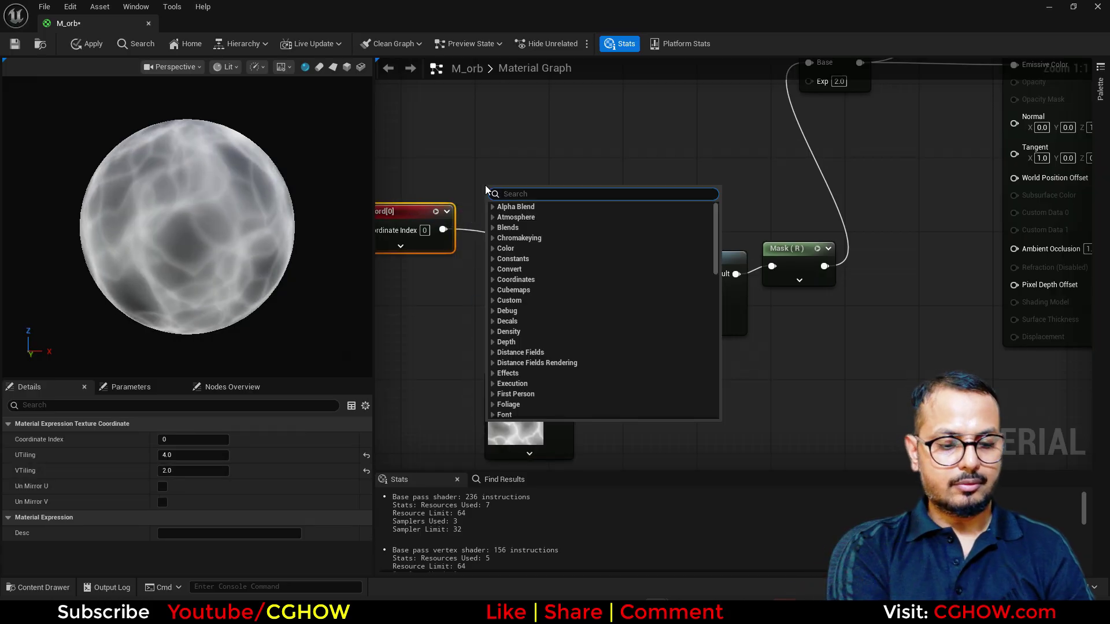
{"action": "type", "text": "rotat"}
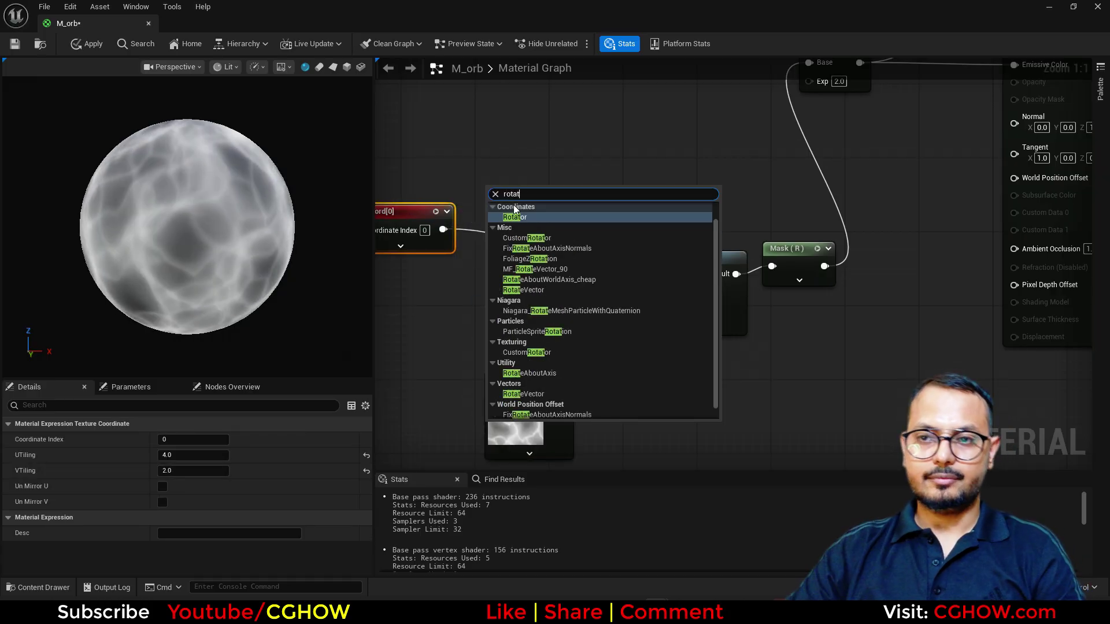
{"action": "left_click", "coordinate": [529, 216]}
{"action": "left_click_drag", "start_coordinate": [554, 201], "coordinate": [642, 273]}
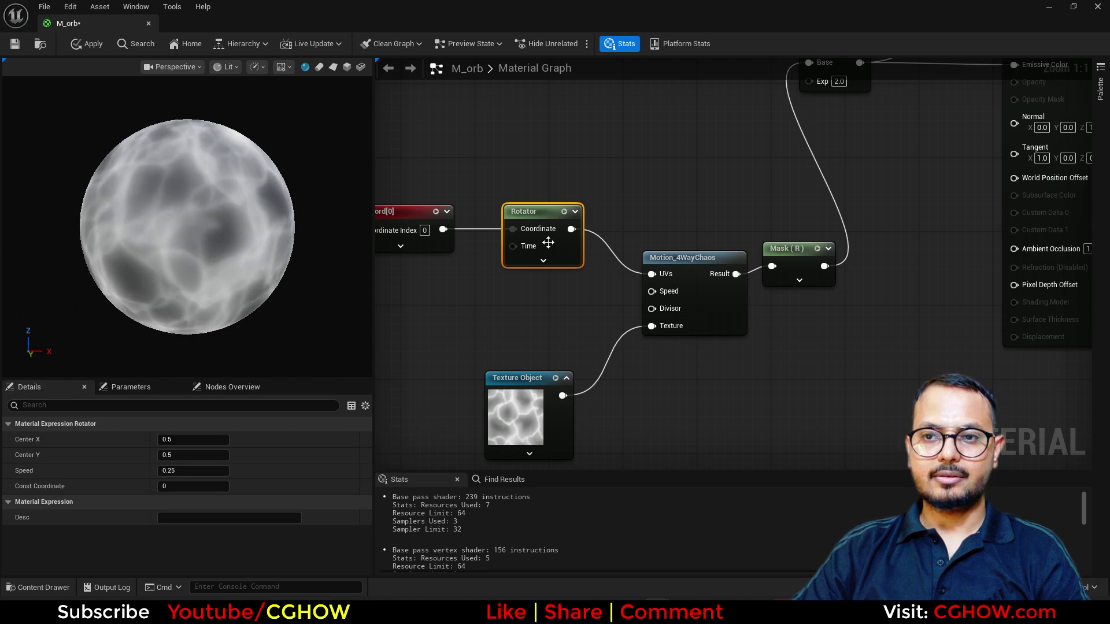
Step: Set the Rotator's speed to 0.1
{"action": "left_click", "coordinate": [173, 469]}
{"action": "key", "text": "BackSpace"}
{"action": "type", "text": "0.1"}
{"action": "key", "text": "Return"}
Step: Move the Power node beside the Mask (R) node and shift the M_orb output node farther from it
{"action": "right_click_drag", "start_coordinate": [702, 317], "coordinate": [453, 425]}
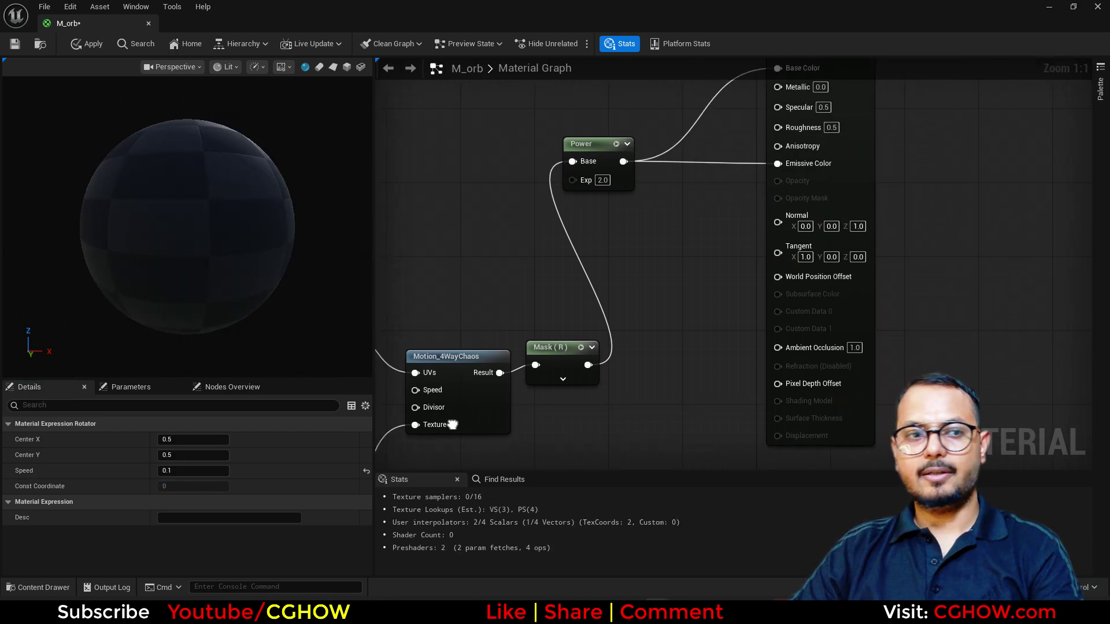
{"action": "scroll", "coordinate": [719, 247], "scroll_direction": "down", "scroll_amount": 2}
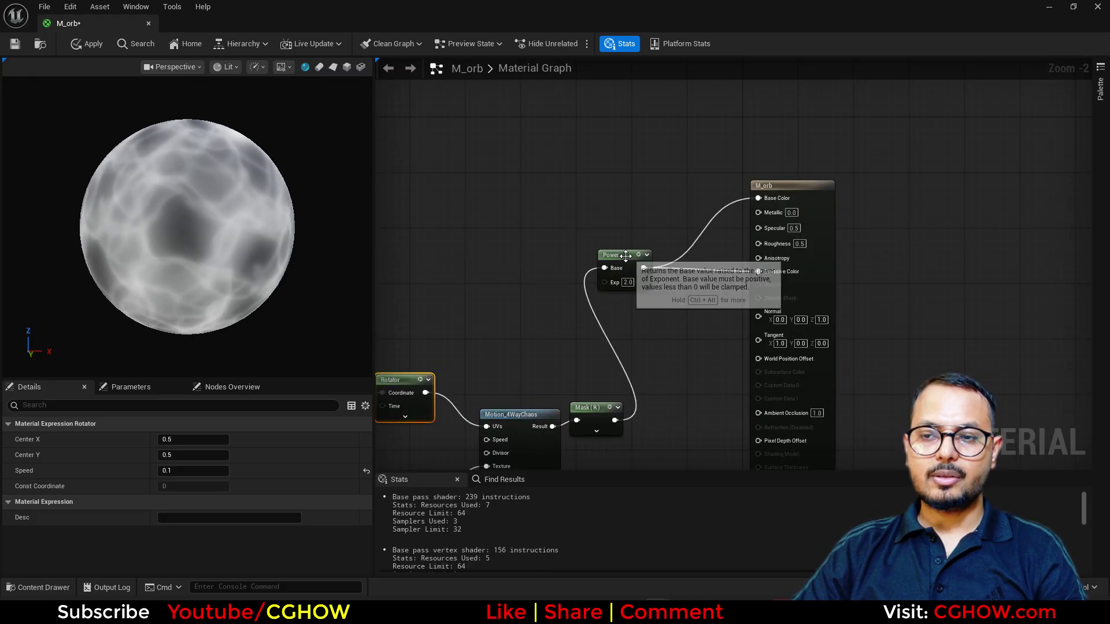
{"action": "left_click_drag", "start_coordinate": [630, 269], "coordinate": [665, 372]}
{"action": "left_click_drag", "start_coordinate": [803, 237], "coordinate": [862, 231]}
Step: Add a Texture Sample above the Rotator and assign the noise_blur texture to it
{"action": "right_click_drag", "start_coordinate": [408, 298], "coordinate": [476, 213]}
{"action": "key", "text": "t"}
{"action": "left_click", "coordinate": [409, 133]}
{"action": "scroll", "coordinate": [219, 522], "scroll_direction": "down", "scroll_amount": 3}
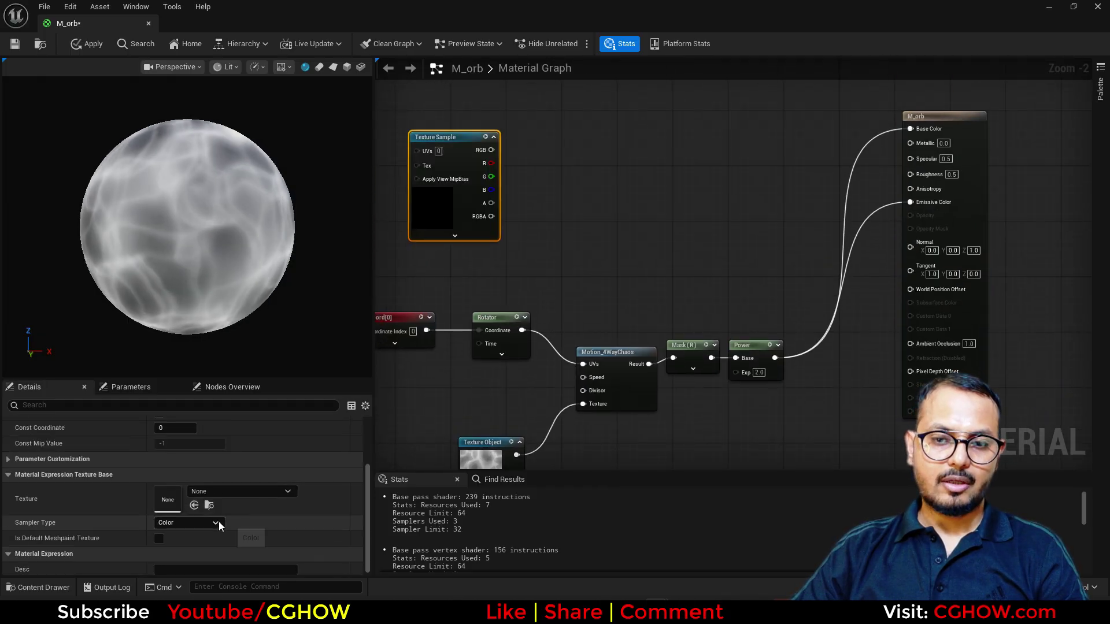
{"action": "left_click", "coordinate": [234, 491]}
{"action": "type", "text": "blur"}
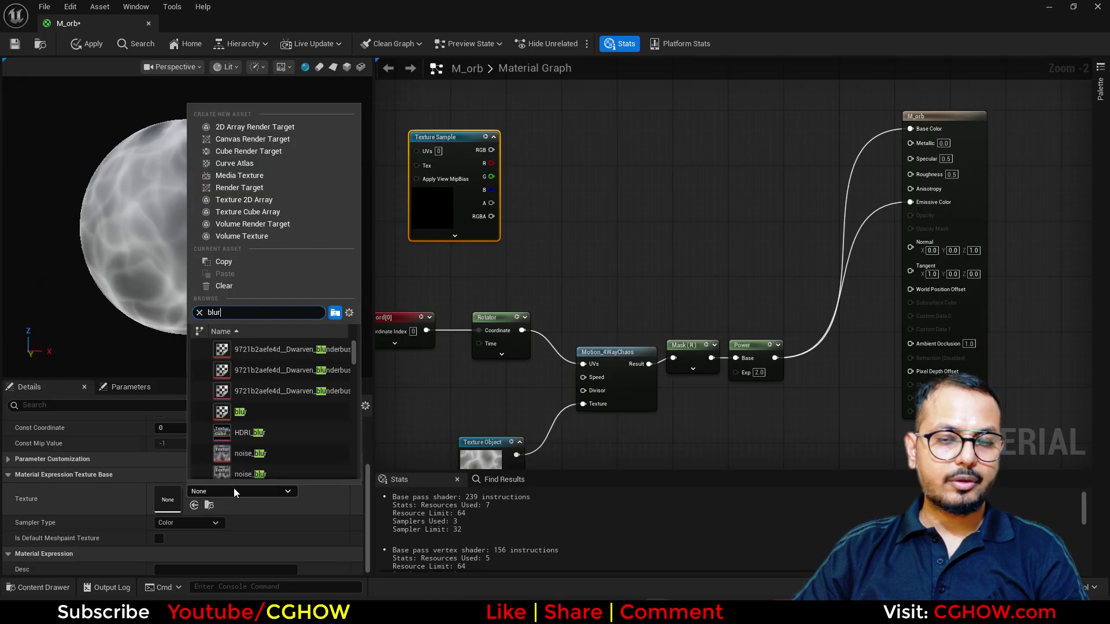
{"action": "left_click", "coordinate": [250, 412]}
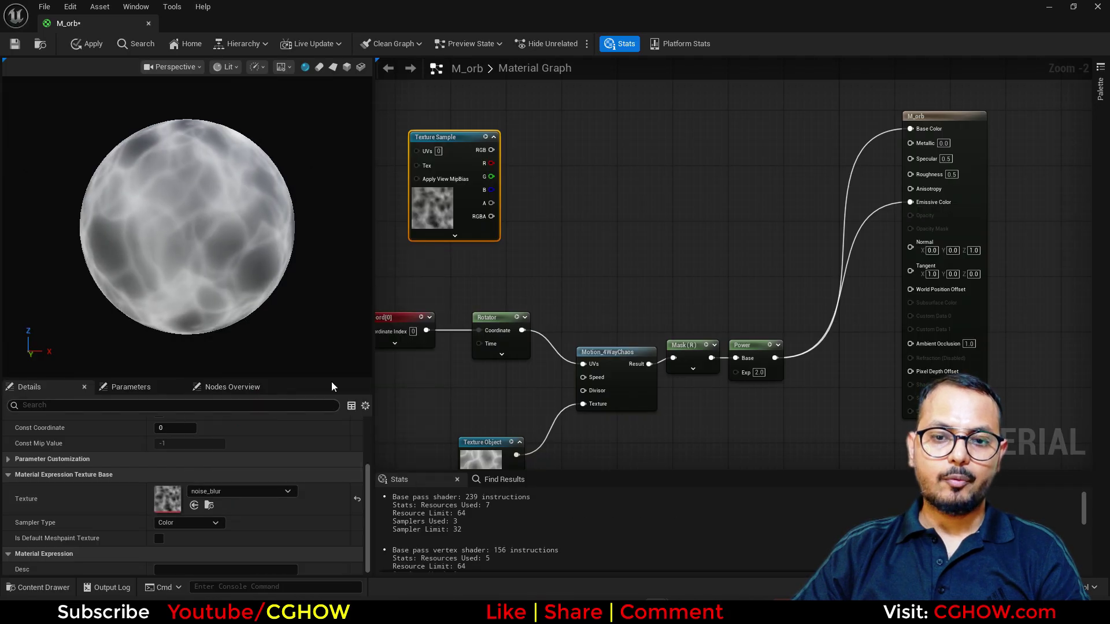
Step: Preview the noise_blur Texture Sample and connect a new TexCoord with UTiling 2.0 to its UVs
{"action": "key", "text": "space"}
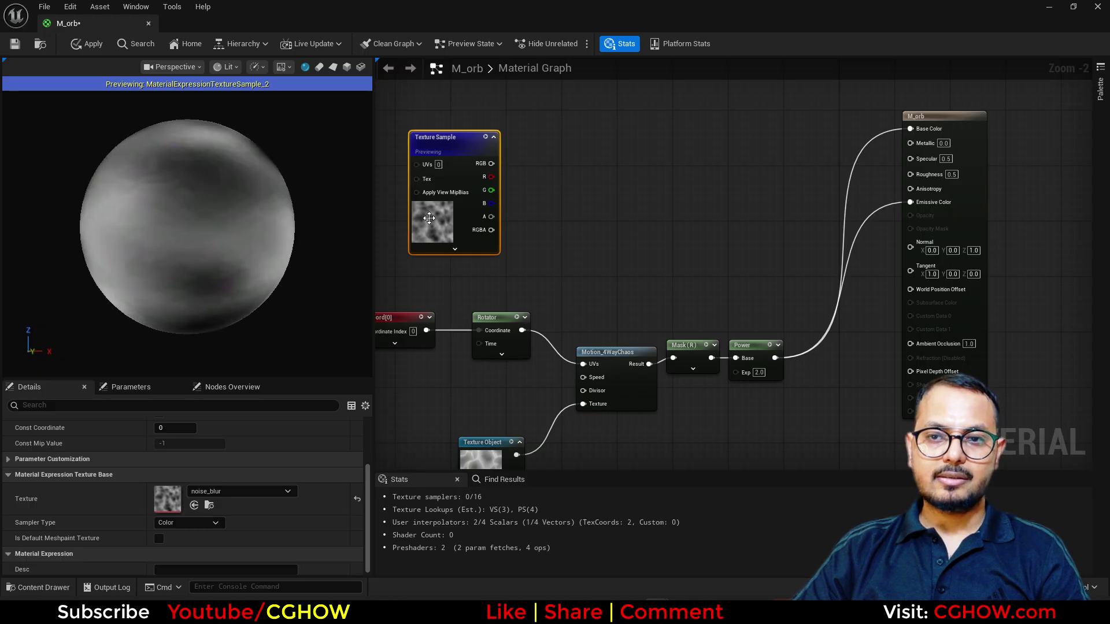
{"action": "right_click_drag", "start_coordinate": [429, 218], "coordinate": [542, 227]}
{"action": "left_click", "coordinate": [397, 137]}
{"action": "left_click_drag", "start_coordinate": [470, 152], "coordinate": [529, 173]}
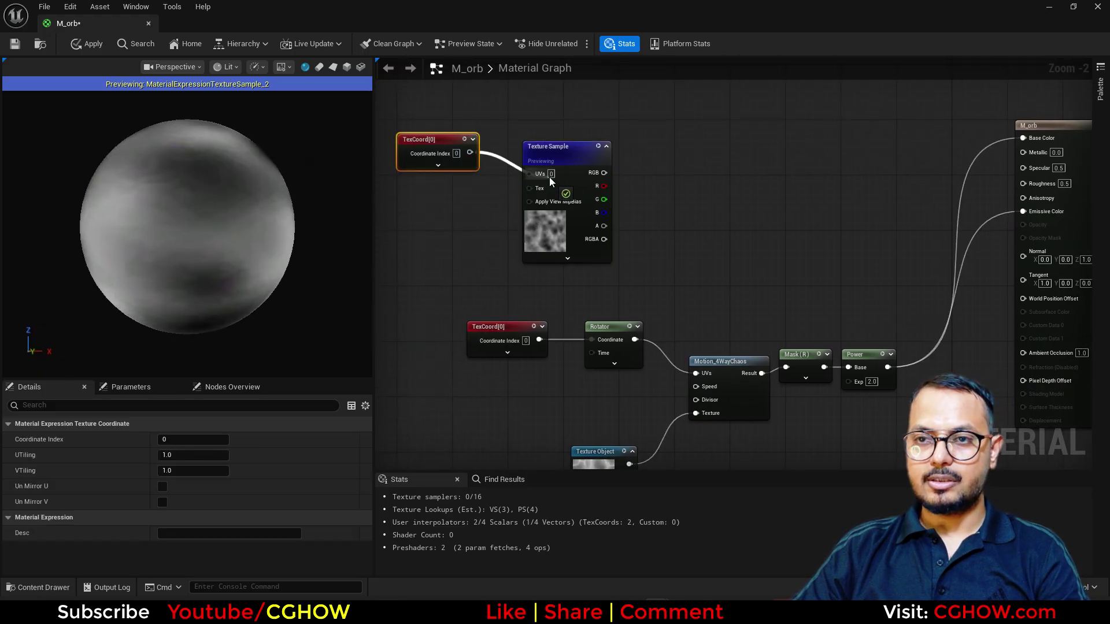
{"action": "left_click_drag", "start_coordinate": [180, 457], "coordinate": [196, 457]}
{"action": "mouse_move", "coordinate": [413, 136]}
{"action": "left_mouse_down"}
{"action": "mouse_move", "coordinate": [414, 163]}
{"action": "mouse_move", "coordinate": [422, 145]}
{"action": "left_mouse_up"}
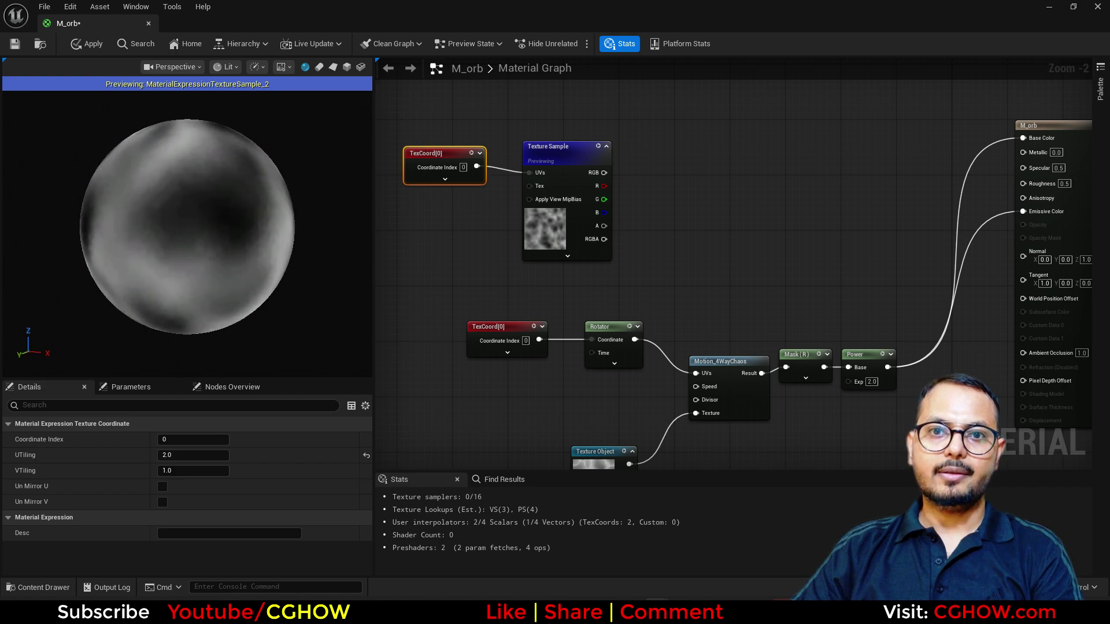
Step: Add a Lerp node with the noise_blur red channel connected to its Alpha, and preview the Lerp
{"action": "right_click_drag", "start_coordinate": [664, 189], "coordinate": [509, 265]}
{"action": "left_click", "coordinate": [566, 175]}
{"action": "left_click_drag", "start_coordinate": [448, 261], "coordinate": [576, 222]}
{"action": "left_click", "coordinate": [597, 173]}
{"action": "left_click_drag", "start_coordinate": [590, 178], "coordinate": [646, 174]}
{"action": "right_click_drag", "start_coordinate": [573, 166], "coordinate": [633, 266]}
Step: Add two Constant3Vector nodes above the noise_blur Texture Sample
{"action": "key", "text": "3"}
{"action": "left_click", "coordinate": [454, 135]}
{"action": "left_click_drag", "start_coordinate": [481, 189], "coordinate": [496, 155]}
{"action": "key", "text": "3"}
{"action": "left_click", "coordinate": [454, 221]}
{"action": "left_click_drag", "start_coordinate": [476, 275], "coordinate": [521, 240]}
Step: Set the upper colour constant to aqua green (0.051935, 1.0, 0.553334) and the lower one to pure green (0, 1, 0)
{"action": "double_click", "coordinate": [497, 139]}
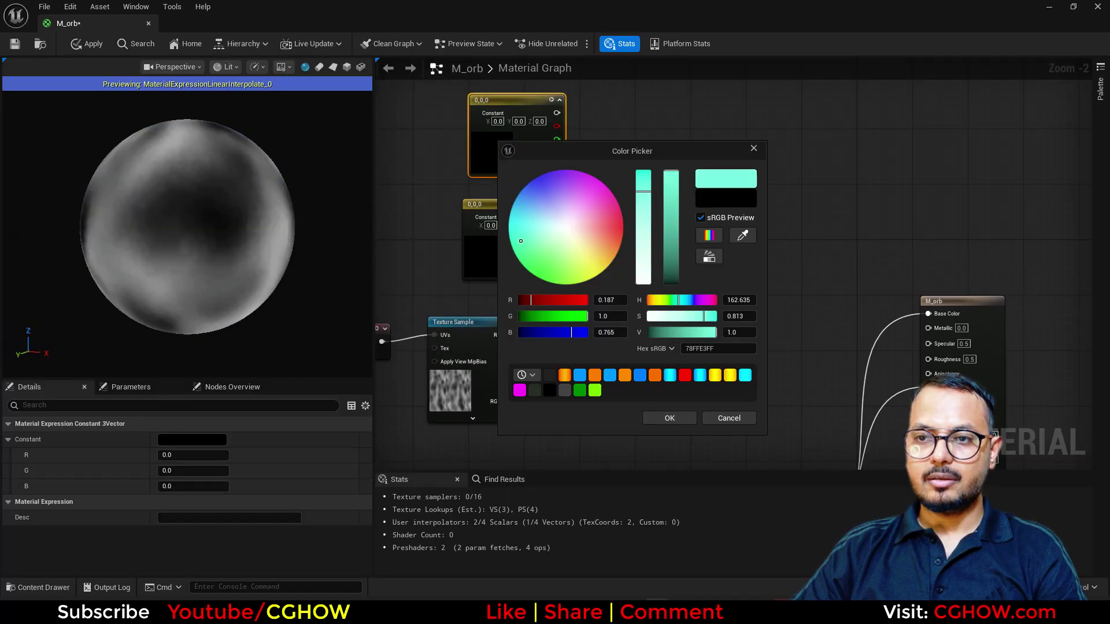
{"action": "left_click", "coordinate": [669, 417]}
{"action": "left_click", "coordinate": [493, 243]}
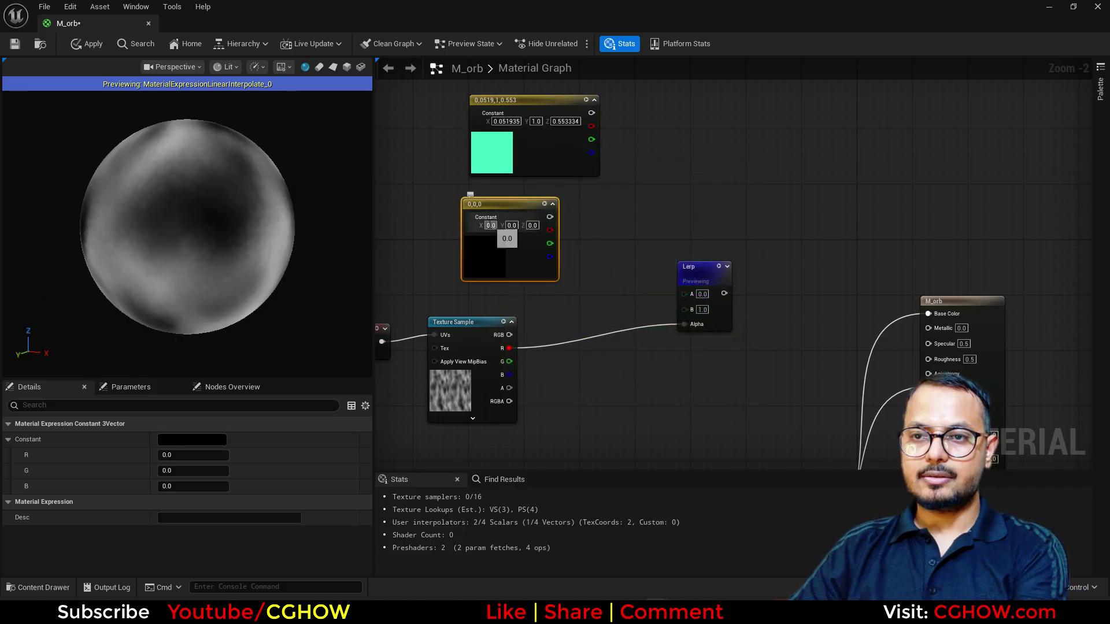
{"action": "key", "text": "Return"}
Step: Connect the aqua constant to the Lerp's A and the green constant to B, and arrange the three nodes
{"action": "left_click_drag", "start_coordinate": [507, 246], "coordinate": [691, 309]}
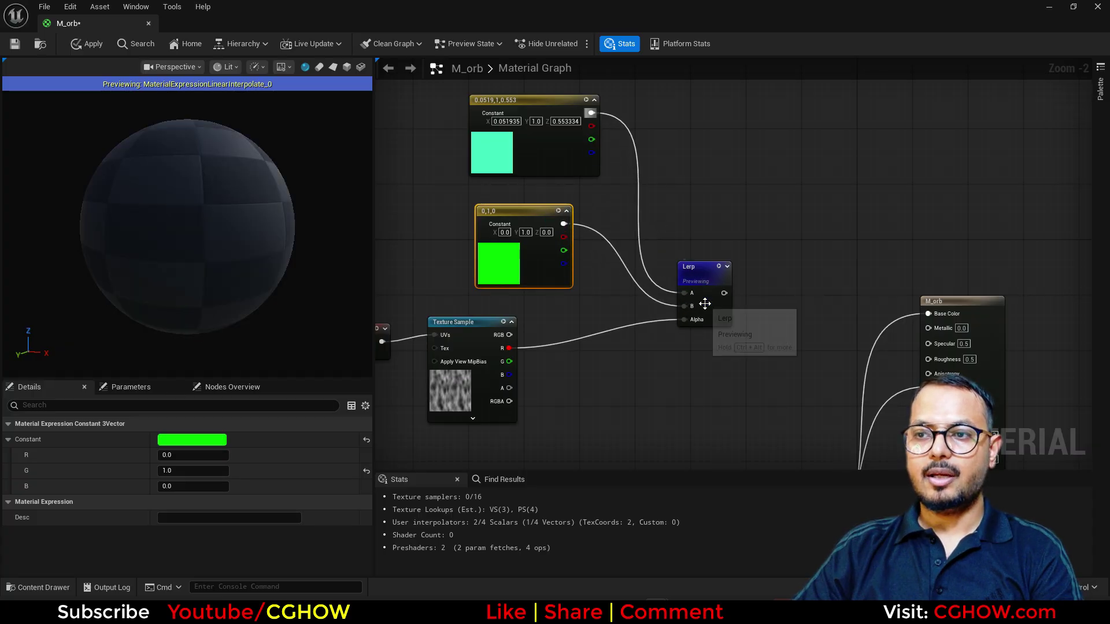
{"action": "left_click_drag", "start_coordinate": [696, 266], "coordinate": [697, 231]}
{"action": "left_click_drag", "start_coordinate": [508, 272], "coordinate": [487, 293]}
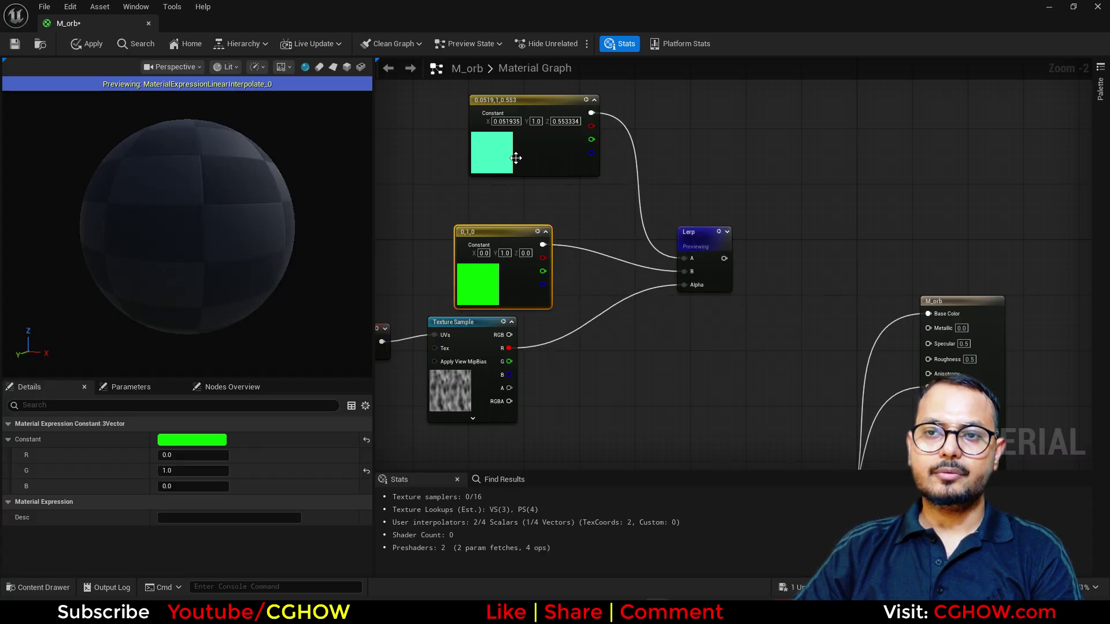
{"action": "left_click_drag", "start_coordinate": [516, 158], "coordinate": [486, 185]}
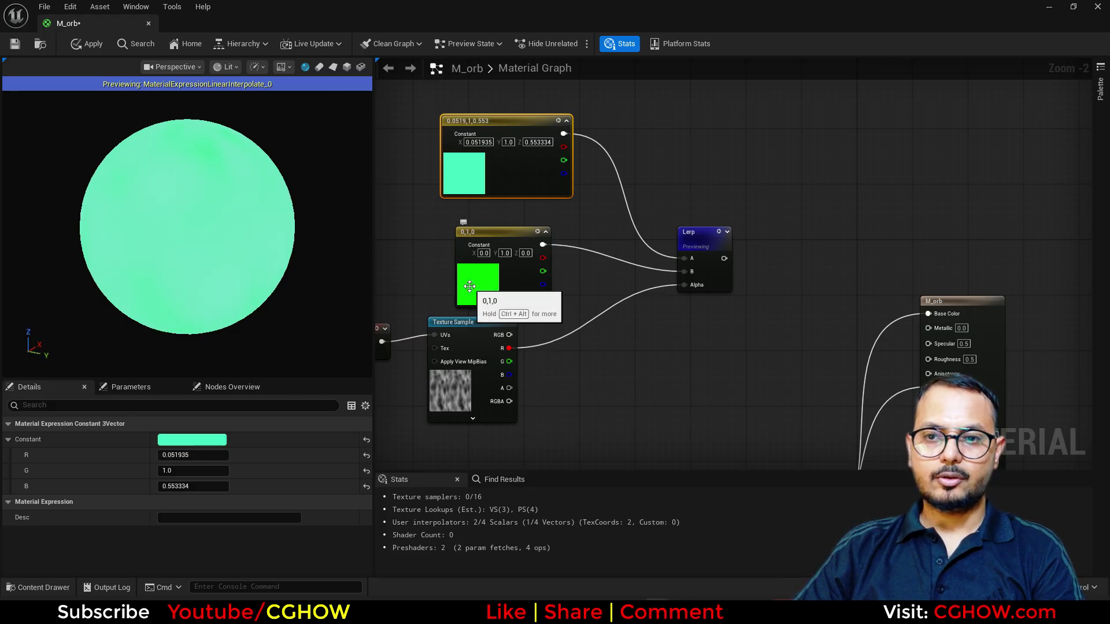
Step: Add a Power node after the noise_blur red output, with a Multiply by 3.0 in front of it
{"action": "left_click", "coordinate": [528, 355]}
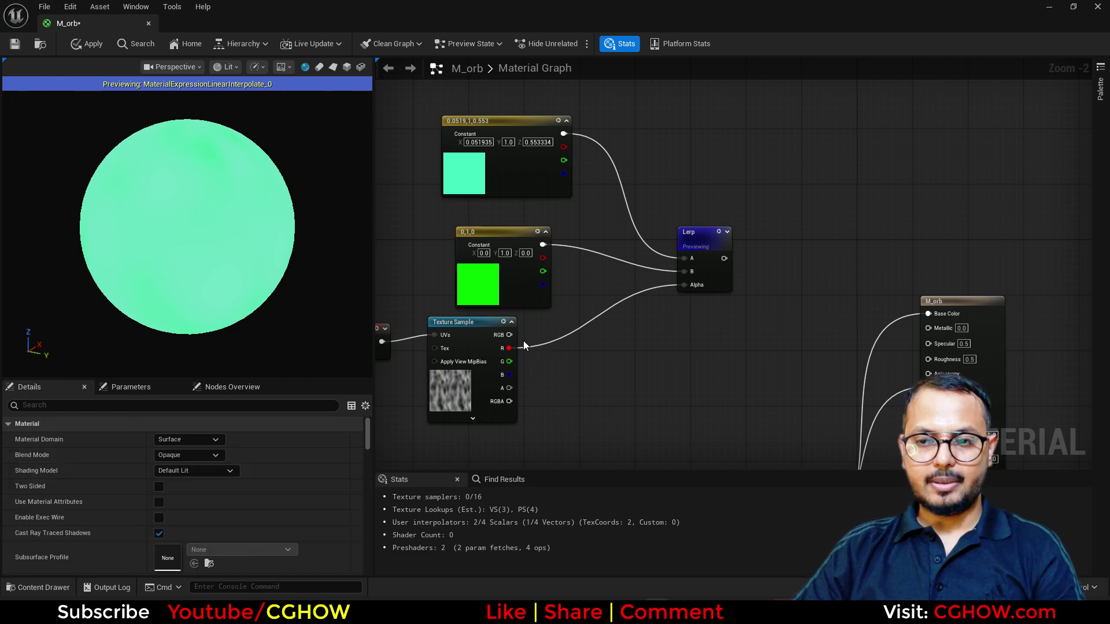
{"action": "key", "text": "e"}
{"action": "left_click", "coordinate": [535, 332]}
{"action": "left_click_drag", "start_coordinate": [509, 348], "coordinate": [641, 330]}
{"action": "left_click", "coordinate": [530, 338]}
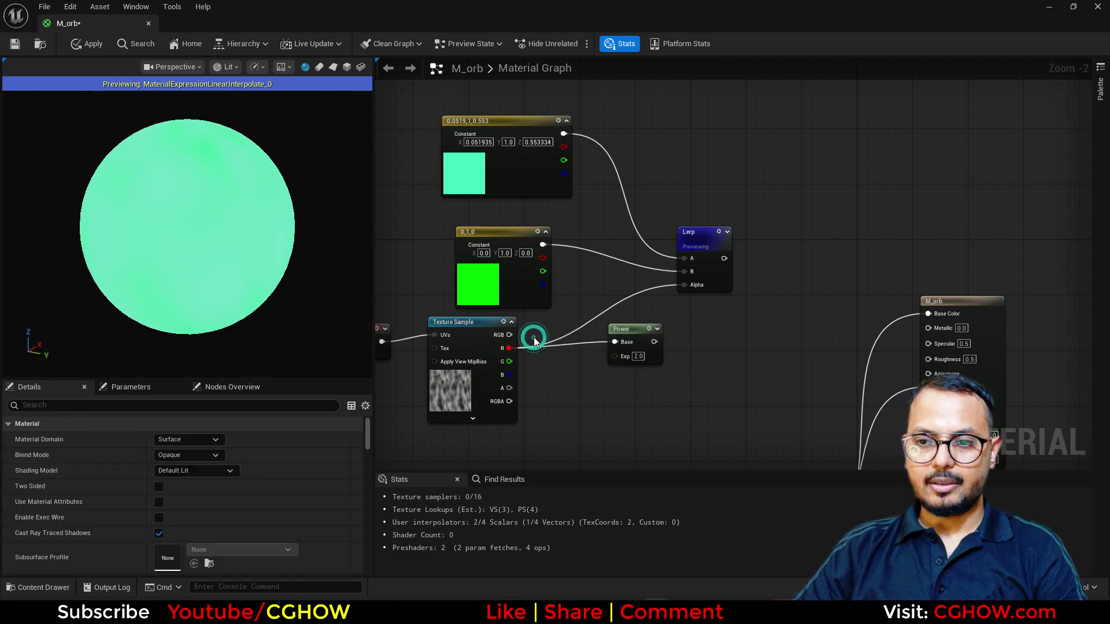
{"action": "type", "text": "3"}
{"action": "key", "text": "Return"}
Step: Route the noise Power through a new Saturate node into the Lerp's Alpha and preview the Lerp again
{"action": "left_click_drag", "start_coordinate": [654, 342], "coordinate": [688, 325]}
{"action": "type", "text": "sa"}
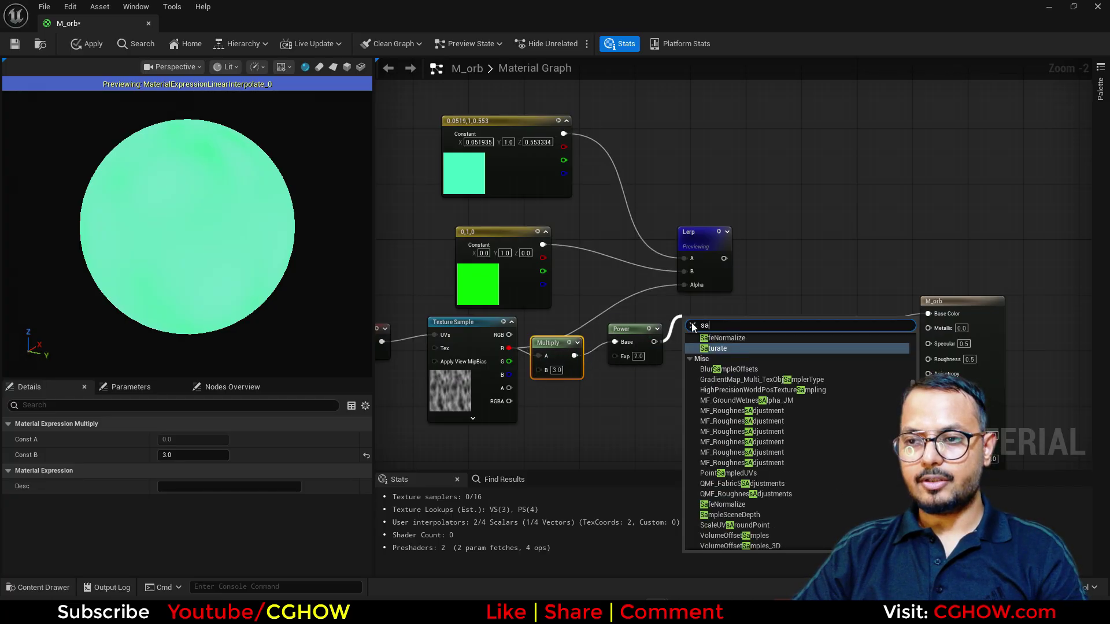
{"action": "left_click", "coordinate": [713, 349]}
{"action": "left_click", "coordinate": [628, 345]}
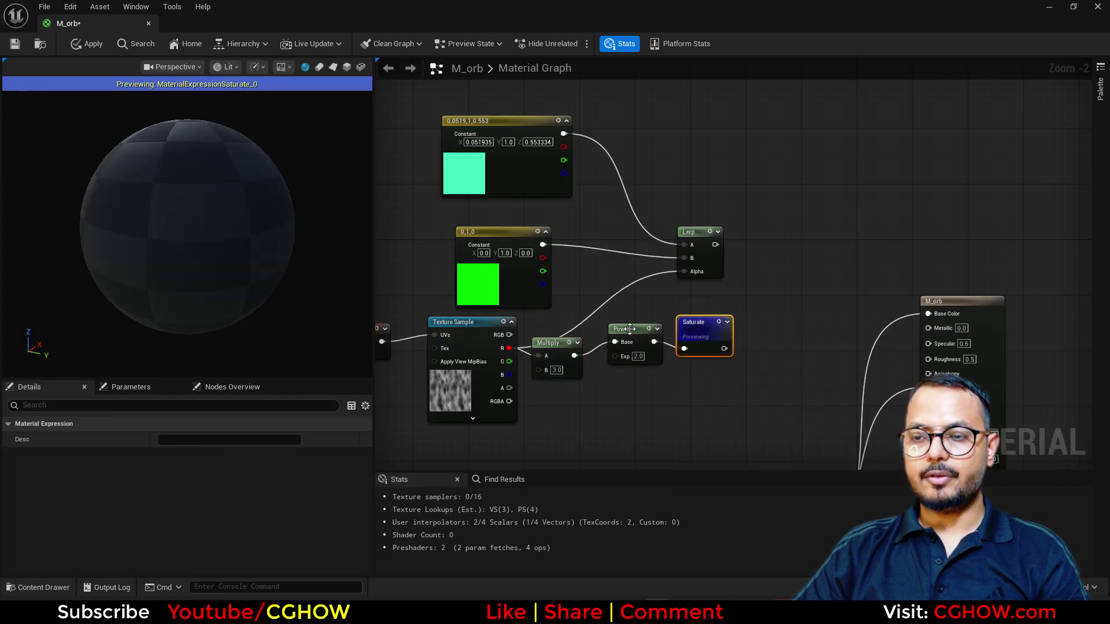
{"action": "left_click", "coordinate": [560, 349]}
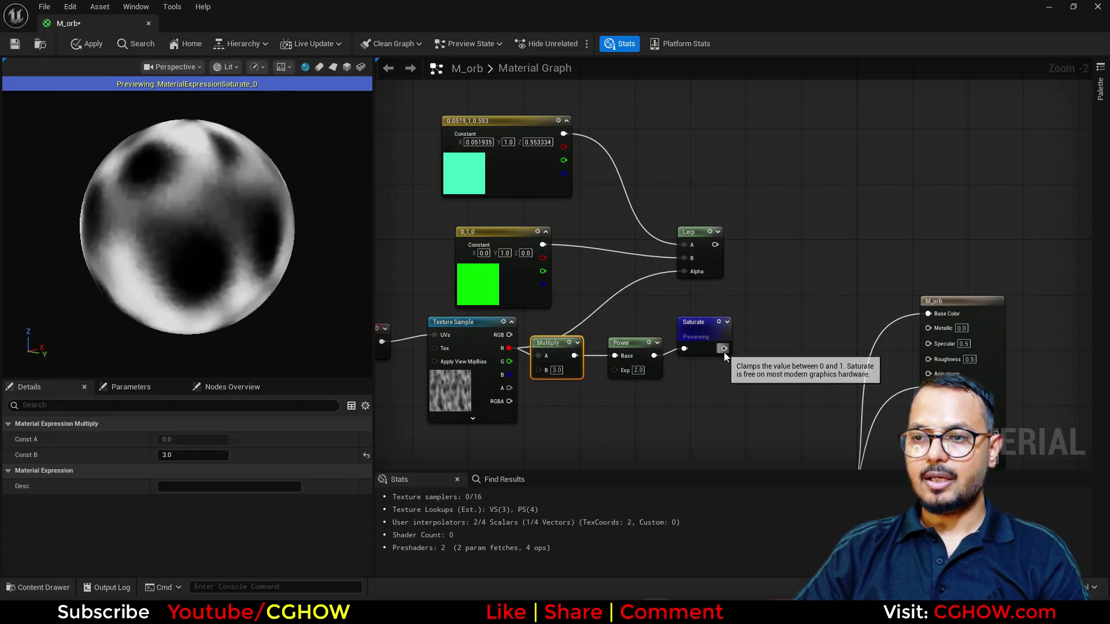
{"action": "left_click_drag", "start_coordinate": [688, 276], "coordinate": [688, 274]}
{"action": "key", "text": "space"}
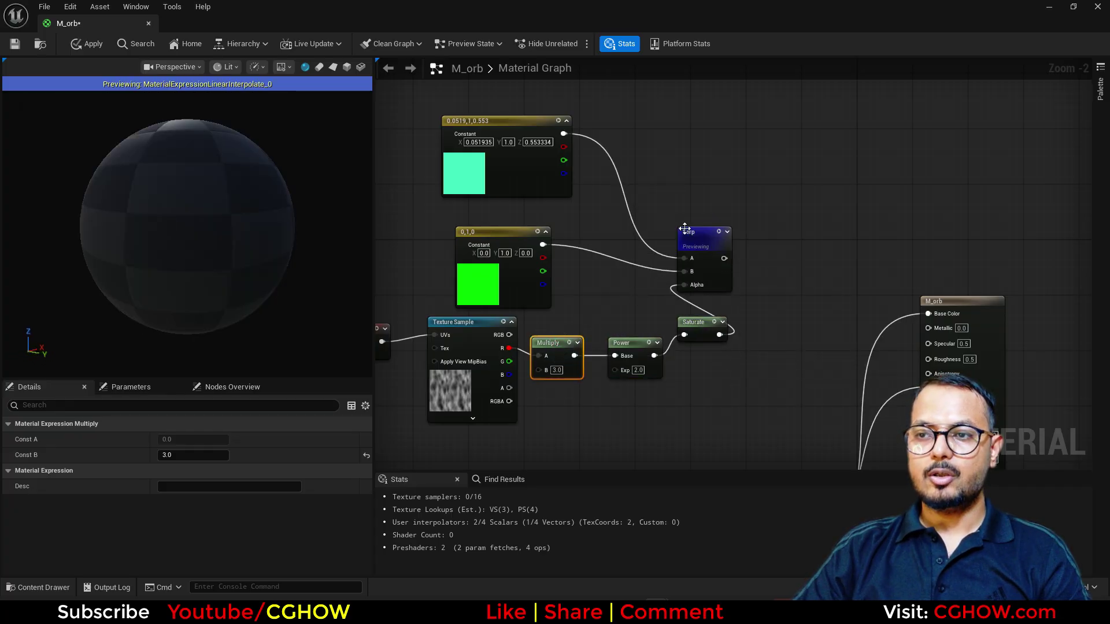
Step: Multiply the Lerp colour by the aura Power in a new node, feed it into Base Color and Emissive Color, and stop previewing the Lerp
{"action": "left_click_drag", "start_coordinate": [476, 176], "coordinate": [503, 191]}
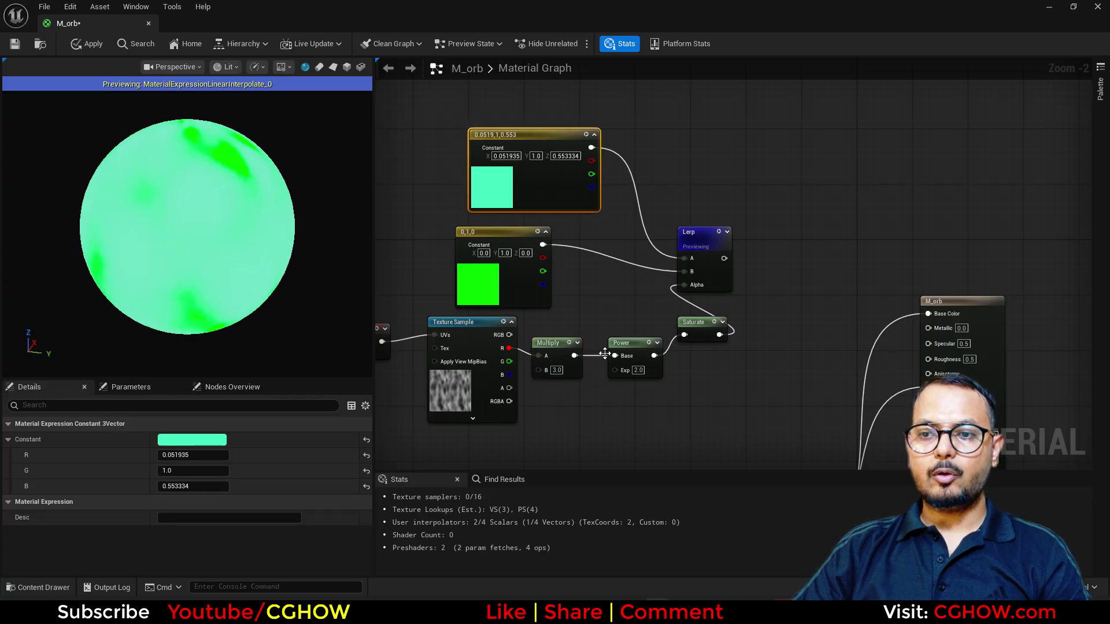
{"action": "right_click_drag", "start_coordinate": [768, 343], "coordinate": [628, 332]}
{"action": "scroll", "coordinate": [587, 253], "scroll_direction": "down", "scroll_amount": 3}
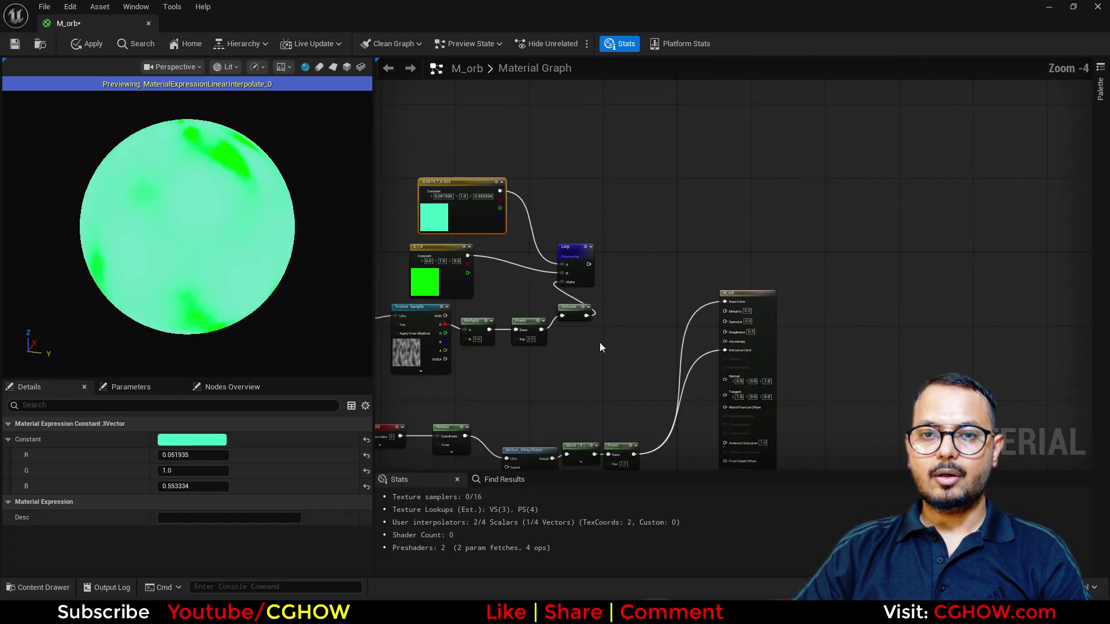
{"action": "scroll", "coordinate": [605, 300], "scroll_direction": "up", "scroll_amount": 1}
{"action": "left_click", "coordinate": [607, 304]}
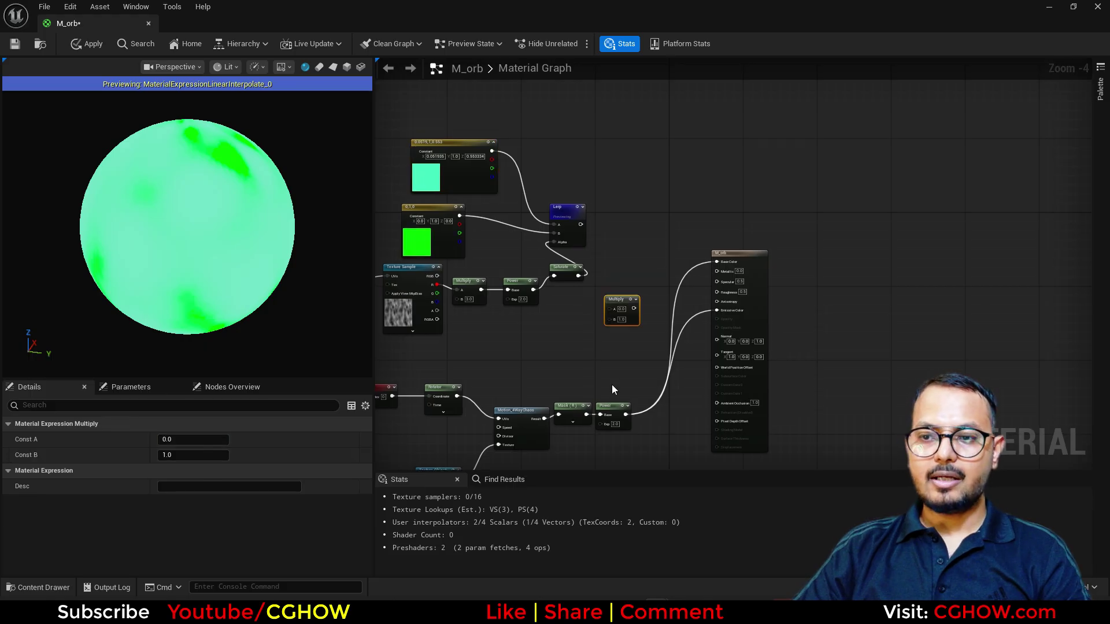
{"action": "left_click_drag", "start_coordinate": [625, 414], "coordinate": [624, 355]}
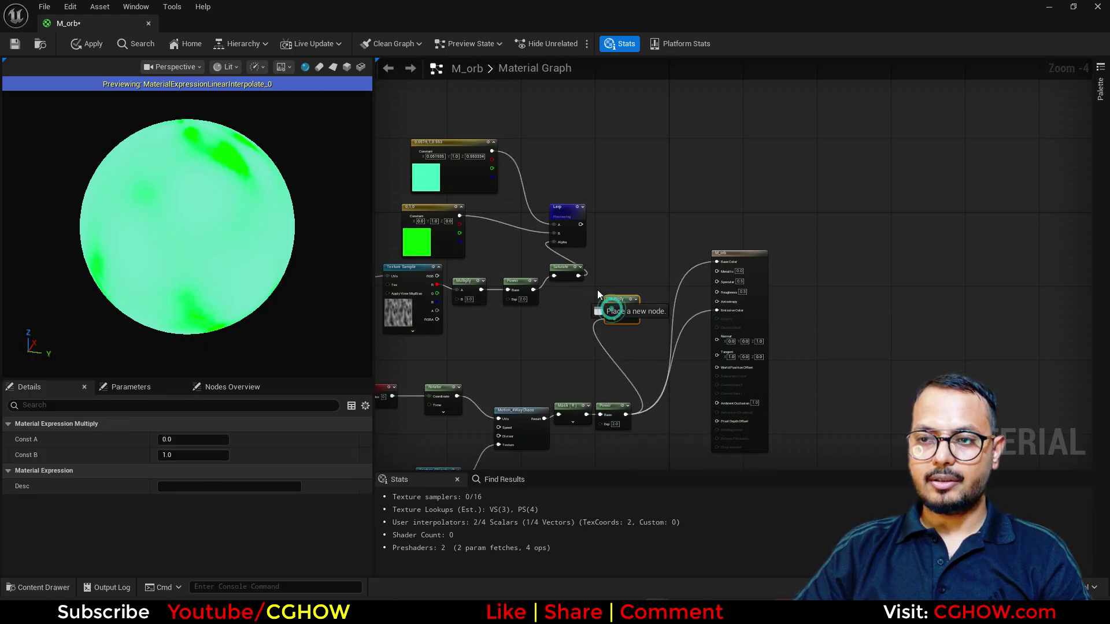
{"action": "left_click_drag", "start_coordinate": [582, 226], "coordinate": [580, 225]}
{"action": "left_click_drag", "start_coordinate": [634, 308], "coordinate": [717, 262]}
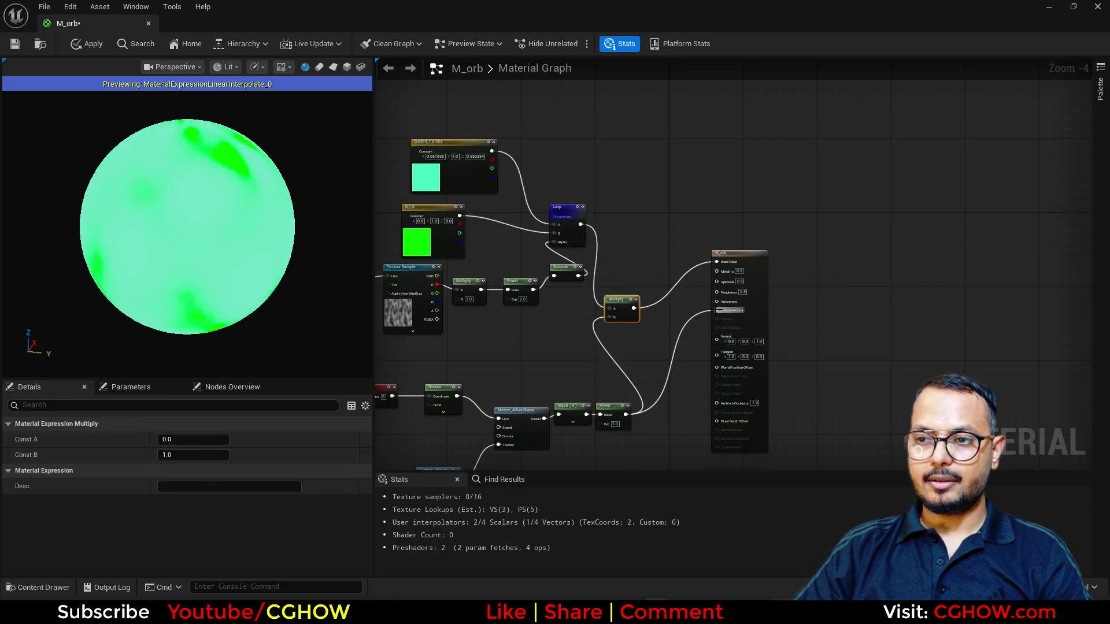
{"action": "left_click", "coordinate": [577, 207]}
{"action": "right_click_drag", "start_coordinate": [525, 324], "coordinate": [643, 264]}
{"action": "left_click_drag", "start_coordinate": [243, 216], "coordinate": [185, 219]}
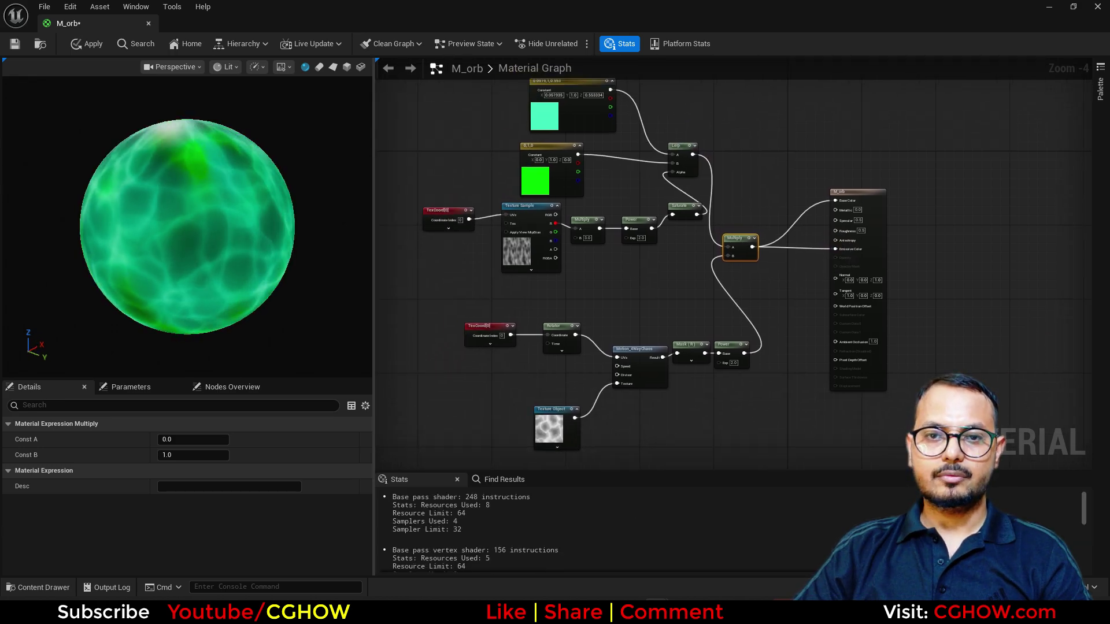
Step: Set the noise branch's Power exponent to 1.5 and its Multiply value to 2.0, and move the Power closer to the Multiply
{"action": "scroll", "coordinate": [578, 246], "scroll_direction": "up", "scroll_amount": 4}
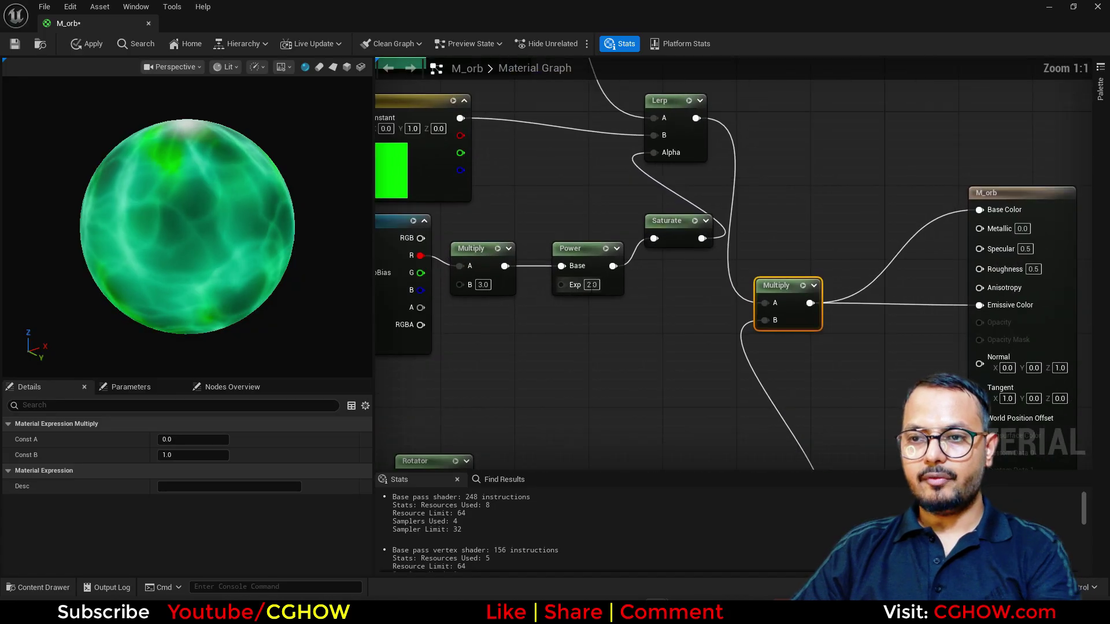
{"action": "left_click", "coordinate": [589, 298]}
{"action": "left_click", "coordinate": [590, 284]}
{"action": "type", "text": "1.5"}
{"action": "key", "text": "Return"}
{"action": "type", "text": "2"}
{"action": "key", "text": "Return"}
{"action": "left_click_drag", "start_coordinate": [580, 248], "coordinate": [562, 248]}
Step: Set the Roughness on the M_orb output node to 0.2
{"action": "scroll", "coordinate": [520, 352], "scroll_direction": "down", "scroll_amount": 2}
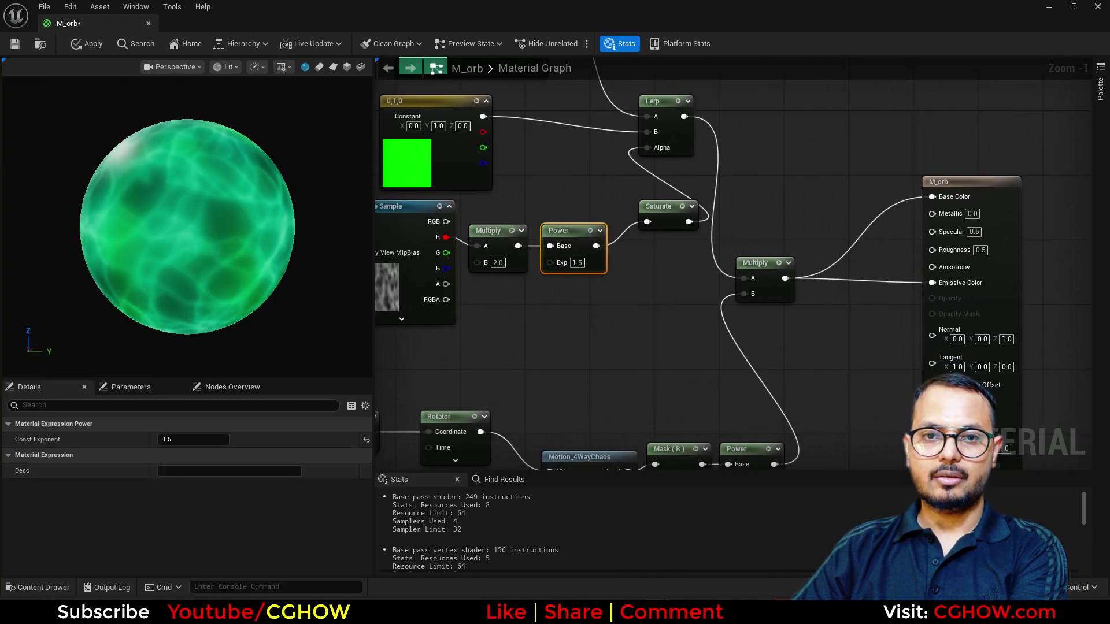
{"action": "scroll", "coordinate": [229, 307], "scroll_direction": "up", "scroll_amount": 2}
{"action": "right_click_drag", "start_coordinate": [987, 255], "coordinate": [739, 245]}
{"action": "left_click", "coordinate": [726, 252]}
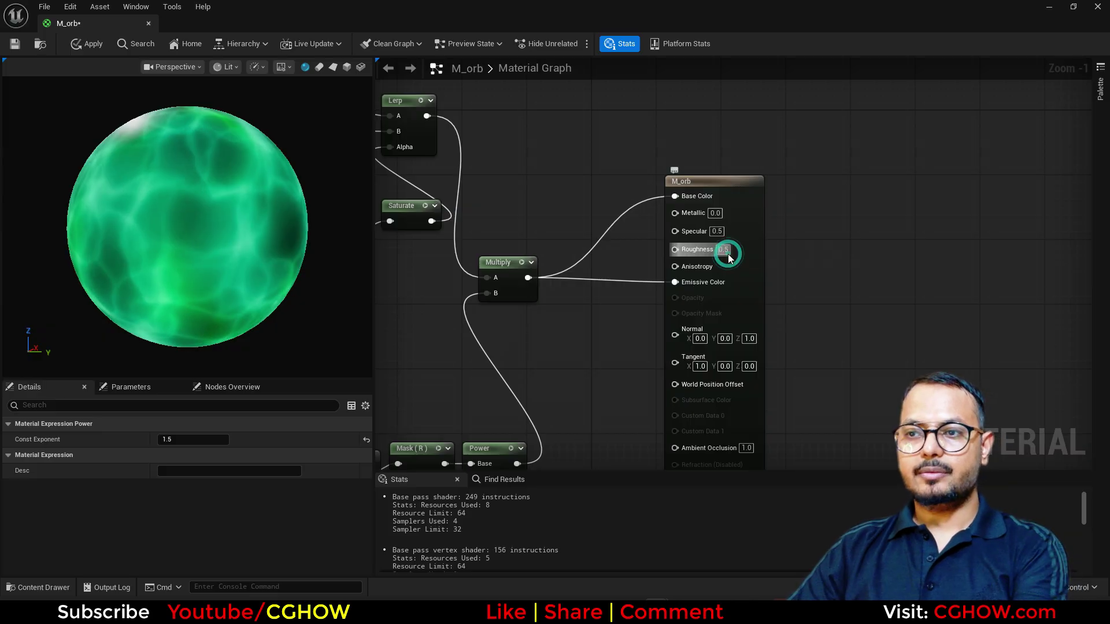
{"action": "type", "text": "0.2"}
{"action": "key", "text": "Return"}
{"action": "left_click", "coordinate": [717, 232]}
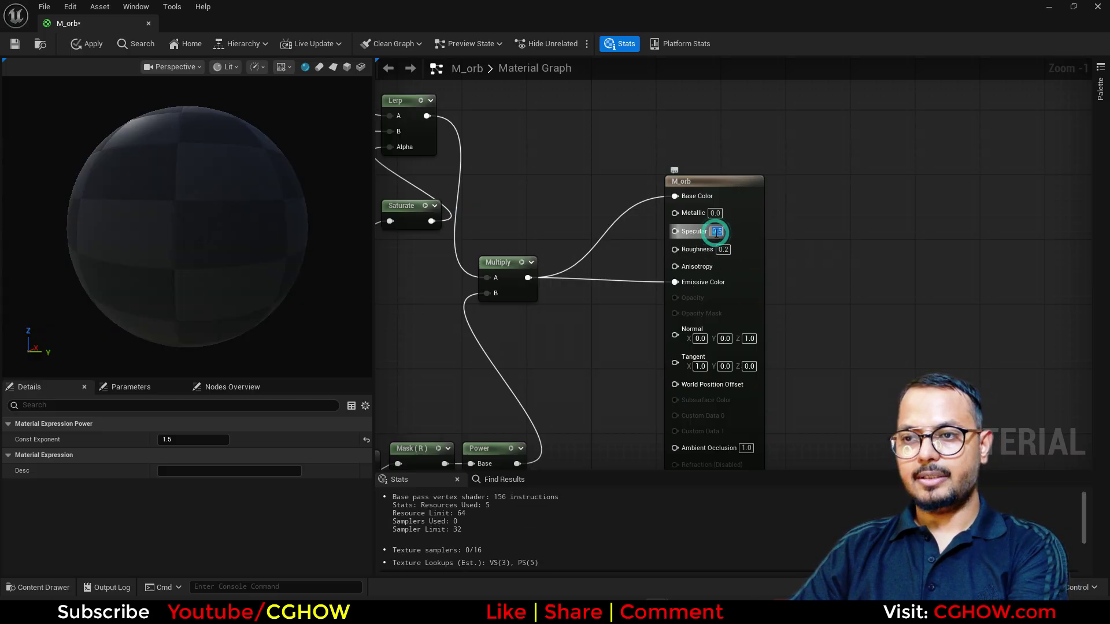
Step: Move the M_orb output node farther from the graph and add a previewed Fresnel node near the aura's Power
{"action": "scroll", "coordinate": [640, 329], "scroll_direction": "down", "scroll_amount": 2}
{"action": "right_click_drag", "start_coordinate": [606, 333], "coordinate": [699, 346]}
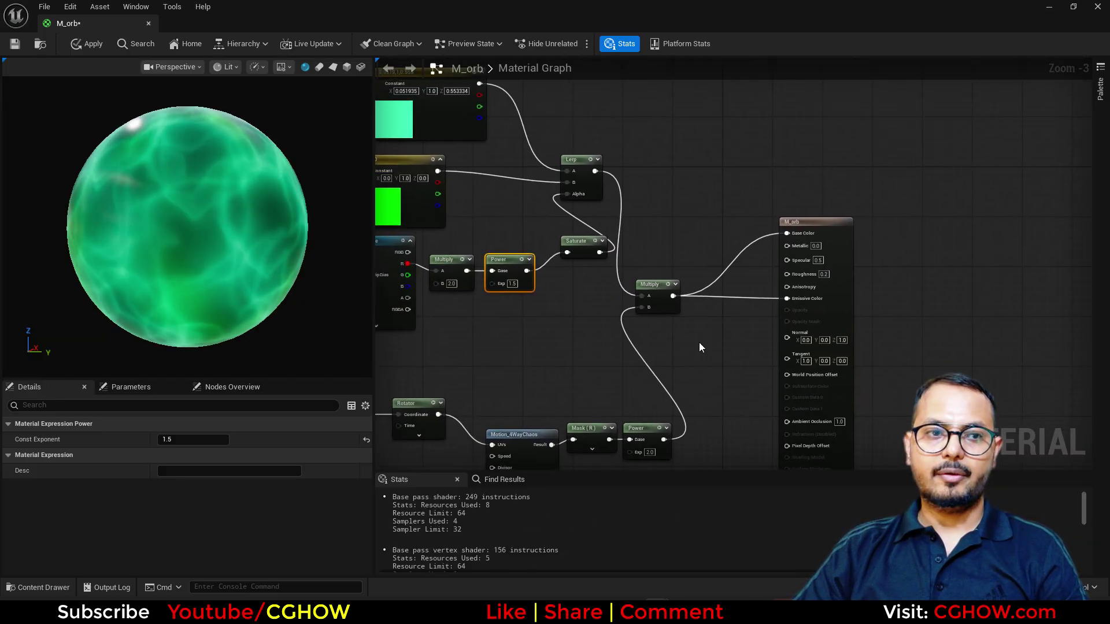
{"action": "scroll", "coordinate": [465, 389], "scroll_direction": "down", "scroll_amount": 1}
{"action": "right_click_drag", "start_coordinate": [465, 389], "coordinate": [523, 307]}
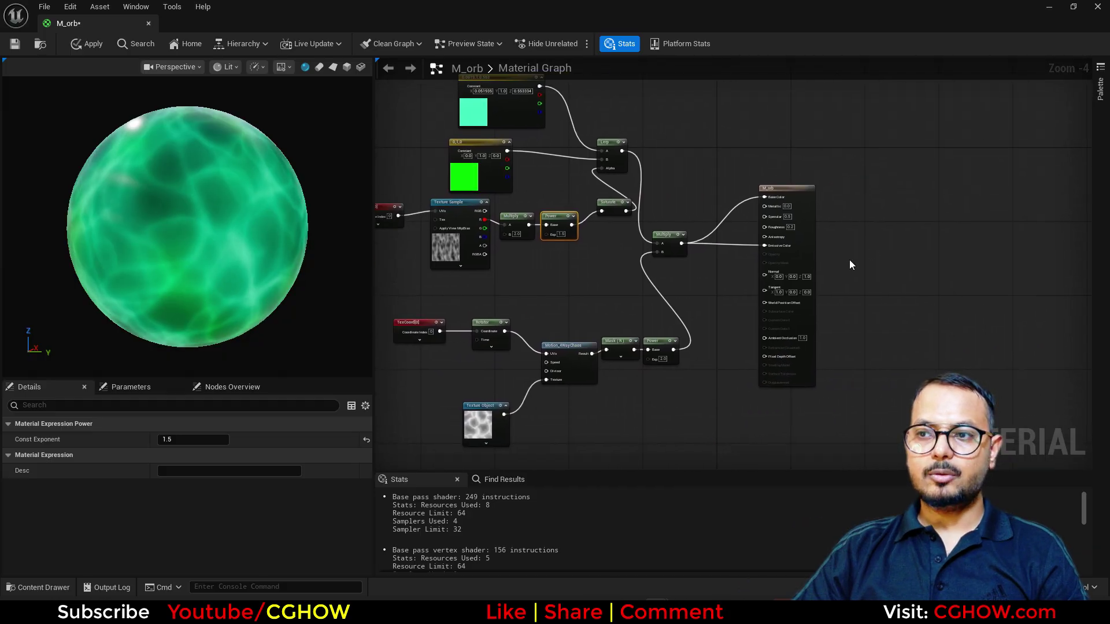
{"action": "scroll", "coordinate": [854, 236], "scroll_direction": "up", "scroll_amount": 1}
{"action": "left_click_drag", "start_coordinate": [780, 233], "coordinate": [962, 209]}
{"action": "right_click_drag", "start_coordinate": [745, 338], "coordinate": [693, 278]}
{"action": "right_click", "coordinate": [640, 249]}
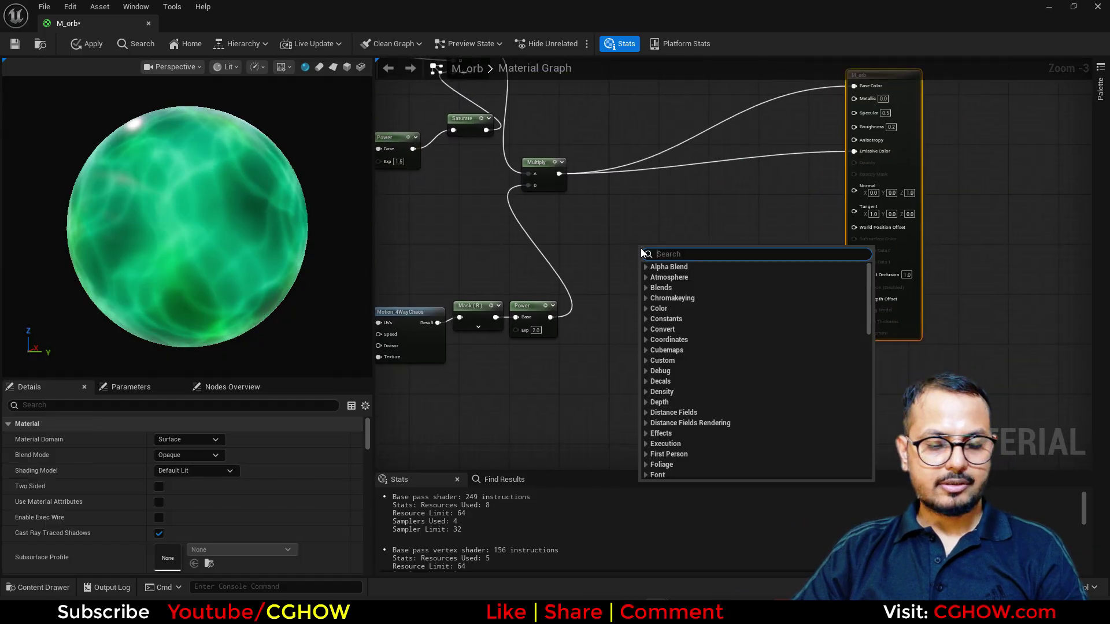
{"action": "type", "text": "fre"}
{"action": "left_click", "coordinate": [667, 371]}
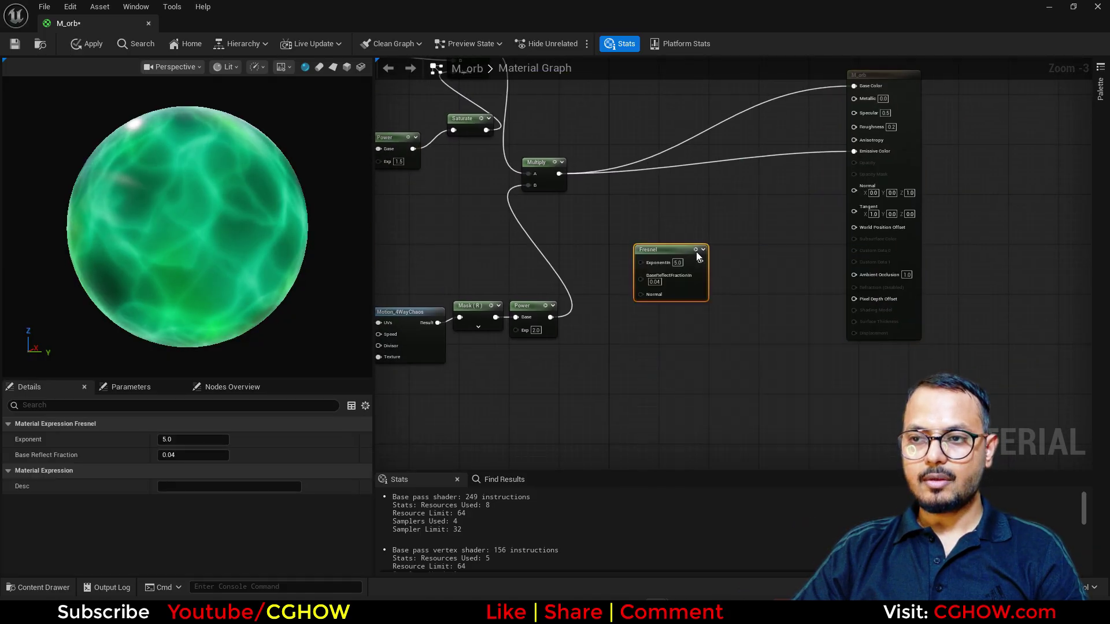
{"action": "key", "text": "space"}
{"action": "left_click_drag", "start_coordinate": [688, 254], "coordinate": [634, 361]}
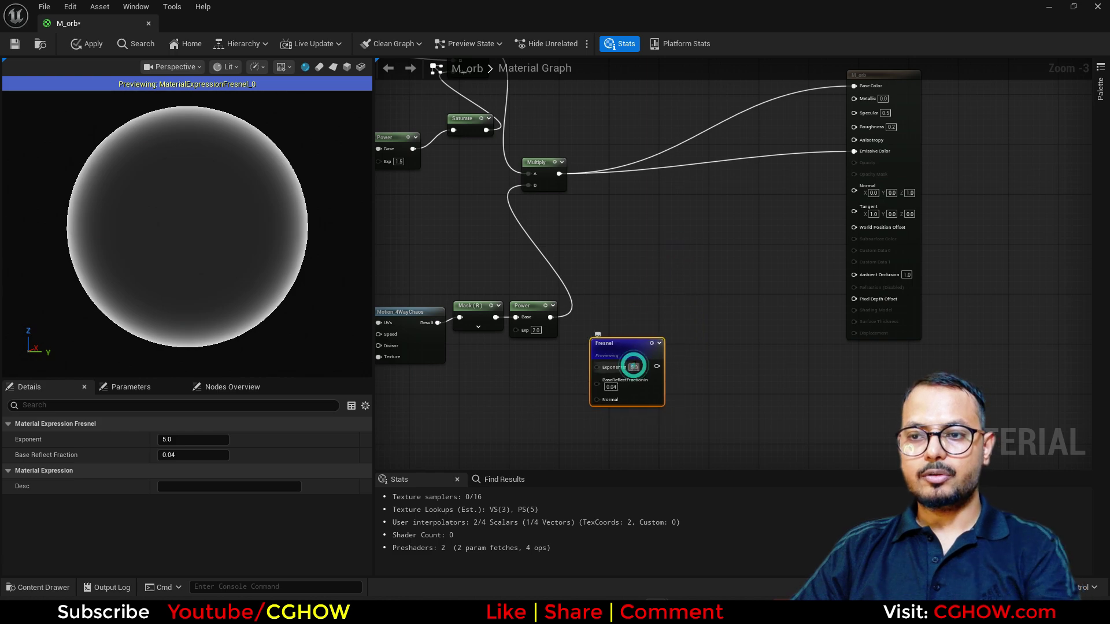
Step: Set the Fresnel's exponent to 2.0, connect its output to a new Power node, and preview that Power
{"action": "scroll", "coordinate": [634, 366], "scroll_direction": "up", "scroll_amount": 3}
{"action": "left_click", "coordinate": [696, 336]}
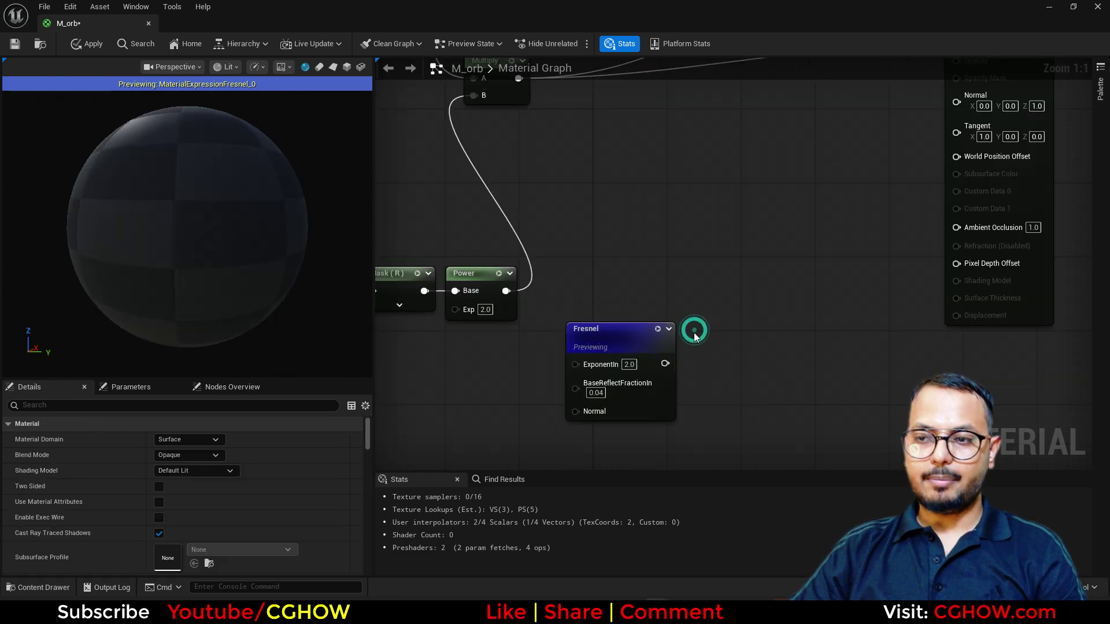
{"action": "left_click", "coordinate": [692, 333]}
{"action": "left_click_drag", "start_coordinate": [665, 363], "coordinate": [688, 355]}
{"action": "left_click", "coordinate": [738, 330]}
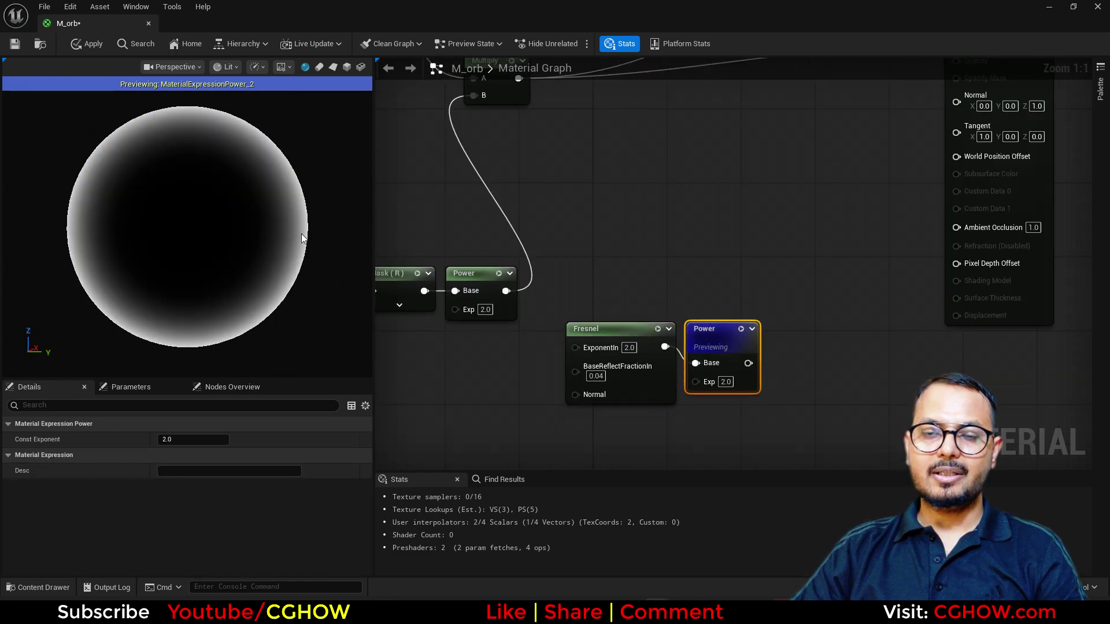
Step: Multiply the coloured aura by the Fresnel's Power in a new node, preview it, and connect it to Emissive Color
{"action": "right_click_drag", "start_coordinate": [704, 265], "coordinate": [683, 322]}
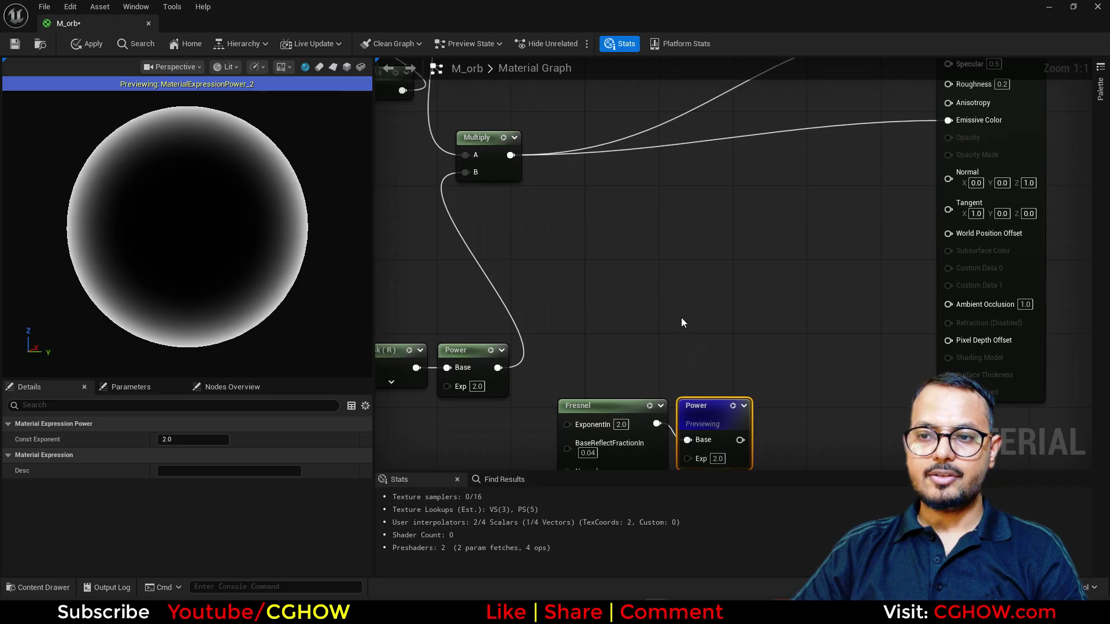
{"action": "left_click", "coordinate": [690, 262]}
{"action": "left_click_drag", "start_coordinate": [702, 293], "coordinate": [697, 286]}
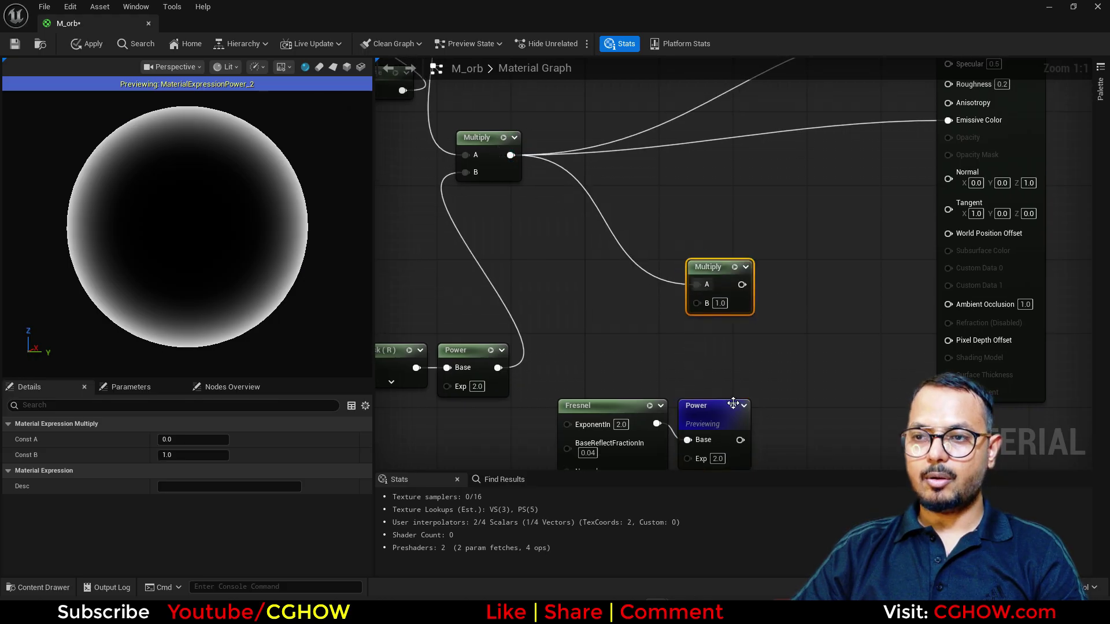
{"action": "left_click_drag", "start_coordinate": [740, 440], "coordinate": [697, 302]}
{"action": "key", "text": "space"}
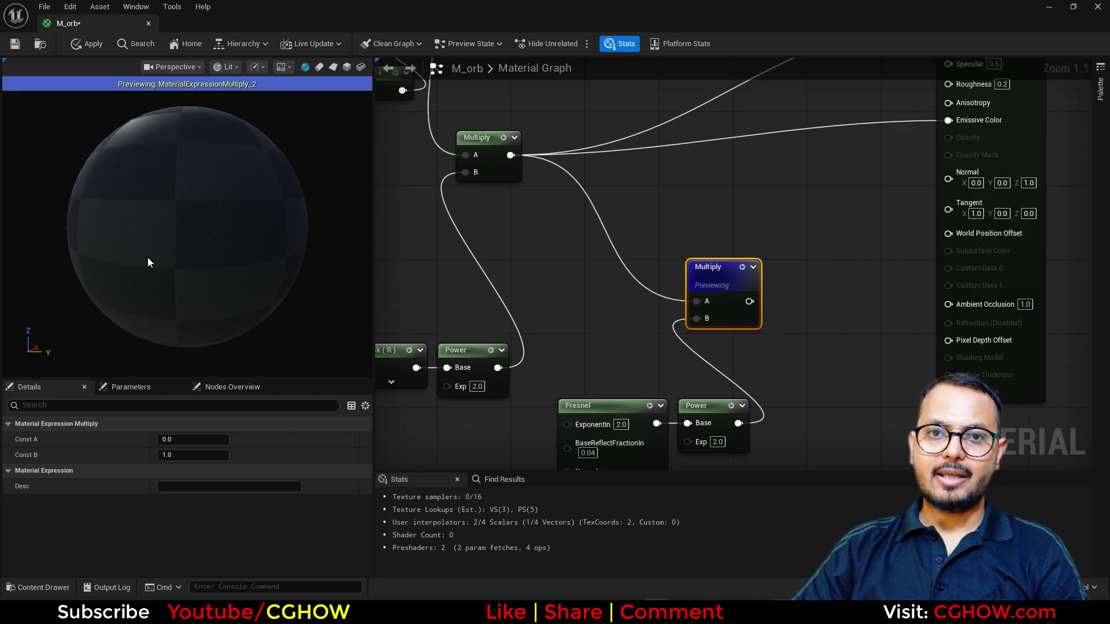
{"action": "left_click_drag", "start_coordinate": [236, 214], "coordinate": [272, 218]}
{"action": "right_click_drag", "start_coordinate": [805, 240], "coordinate": [730, 296]}
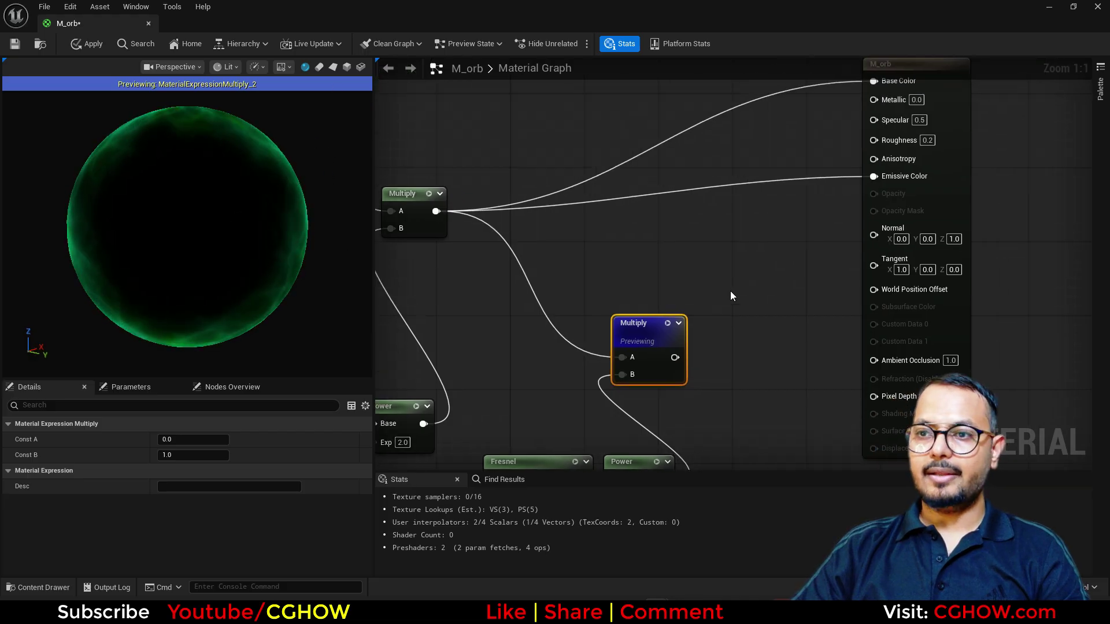
{"action": "left_click_drag", "start_coordinate": [674, 358], "coordinate": [874, 176]}
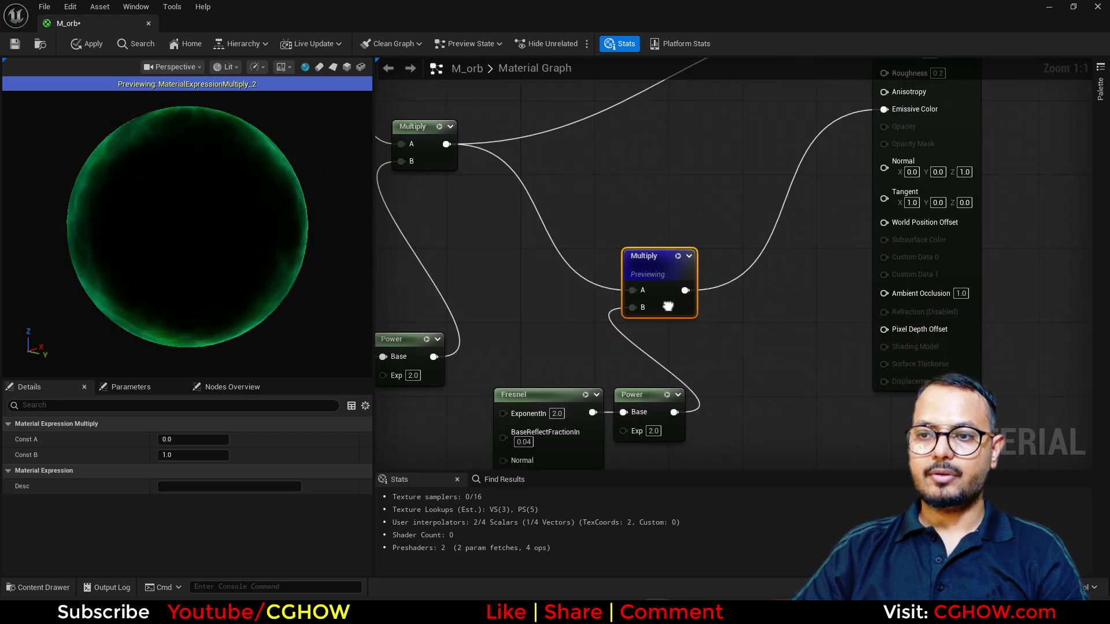
Step: Insert a Multiply by 5.0 between the Fresnel Multiply and Emissive Color, and stop the node preview to check the whole orb
{"action": "right_click_drag", "start_coordinate": [722, 341], "coordinate": [733, 274]}
{"action": "key", "text": "m"}
{"action": "left_click", "coordinate": [732, 268]}
{"action": "left_click_drag", "start_coordinate": [686, 290], "coordinate": [885, 109]}
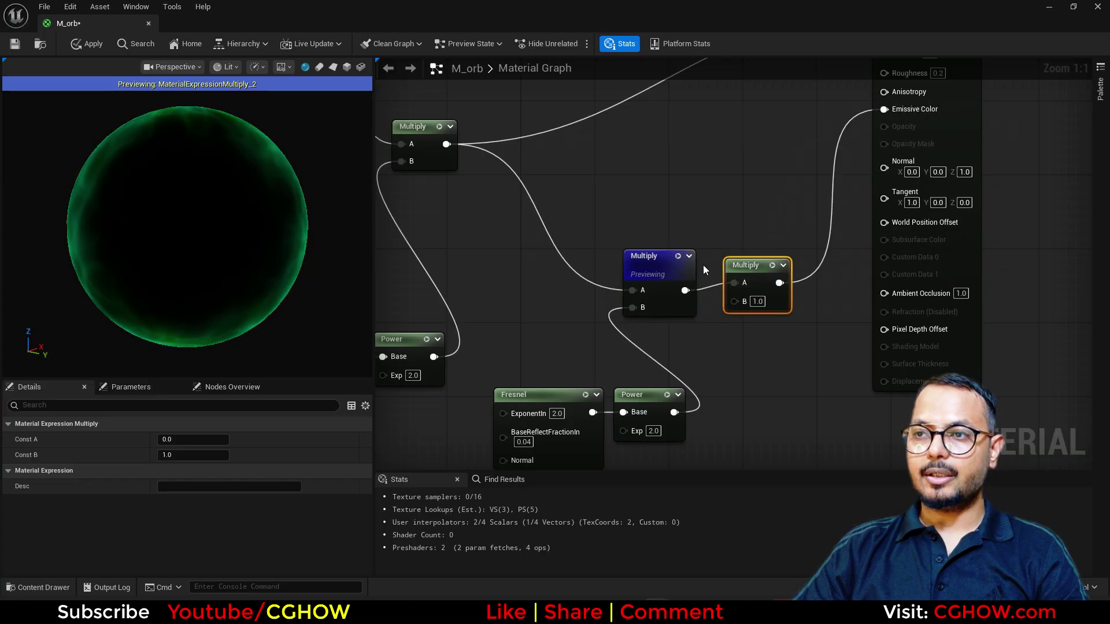
{"action": "left_click", "coordinate": [754, 301]}
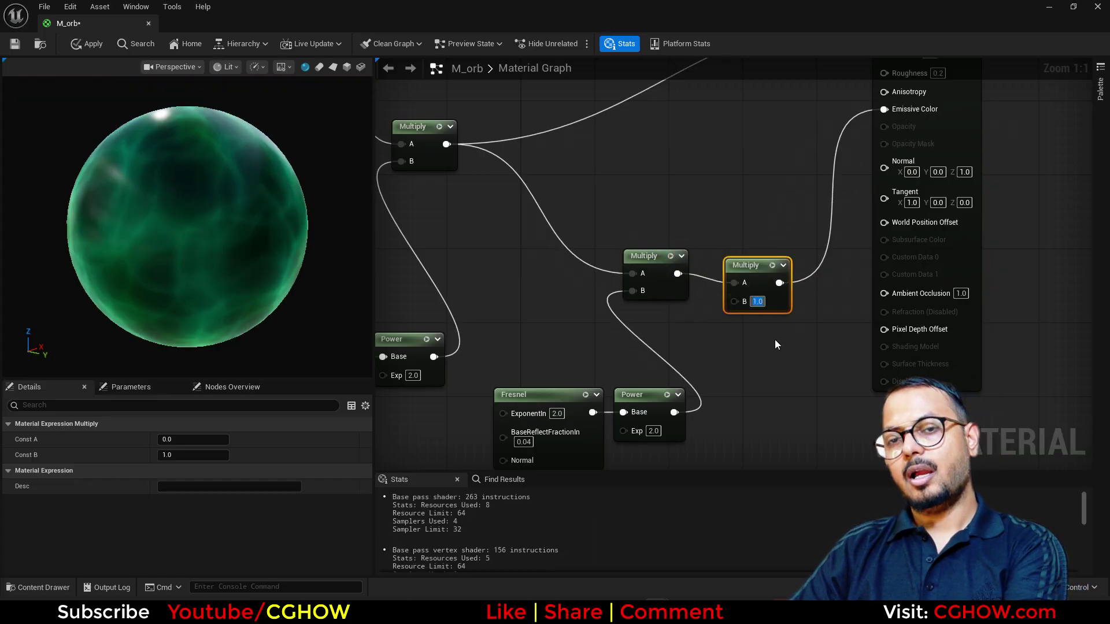
{"action": "type", "text": "5"}
{"action": "key", "text": "Return"}
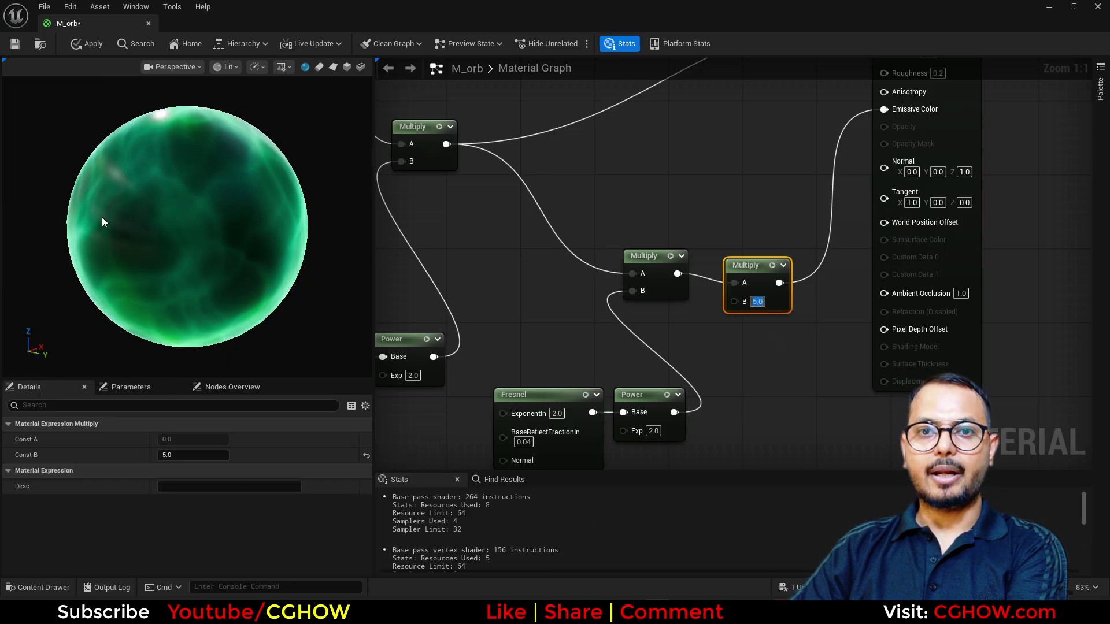
{"action": "mouse_move", "coordinate": [185, 248]}
{"action": "left_mouse_down"}
{"action": "mouse_move", "coordinate": [301, 240]}
{"action": "mouse_move", "coordinate": [191, 261]}
{"action": "left_mouse_up"}
Step: Try a Sine node between the Fresnel and its Power, and preview the Sine
{"action": "right_click_drag", "start_coordinate": [510, 245], "coordinate": [627, 352]}
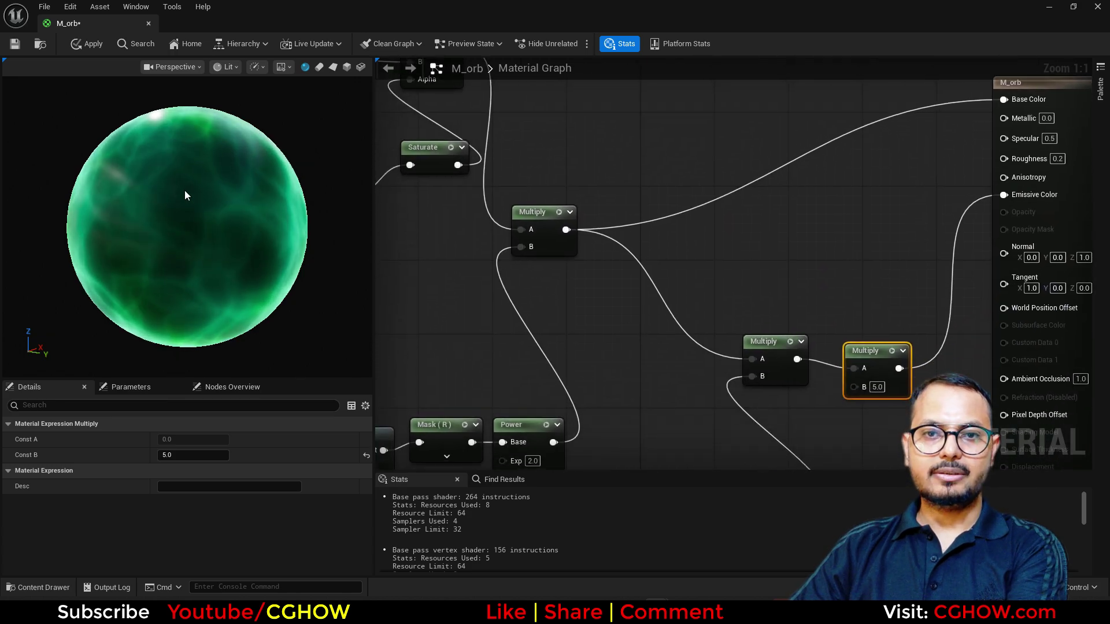
{"action": "right_click_drag", "start_coordinate": [641, 353], "coordinate": [547, 149]}
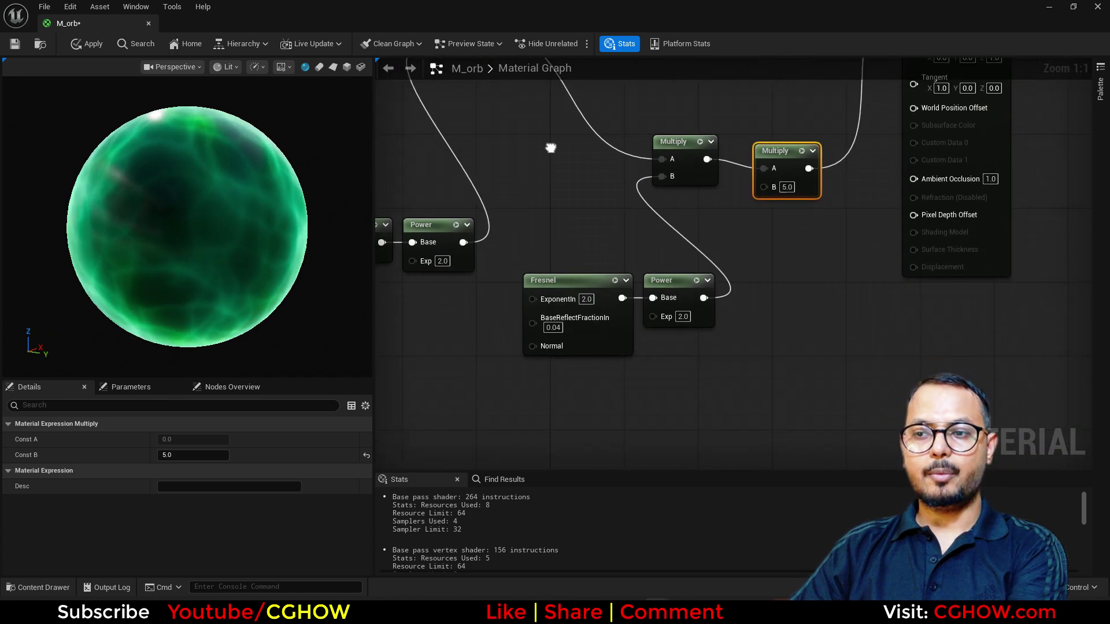
{"action": "left_click_drag", "start_coordinate": [600, 280], "coordinate": [554, 343]}
{"action": "left_click", "coordinate": [583, 375]}
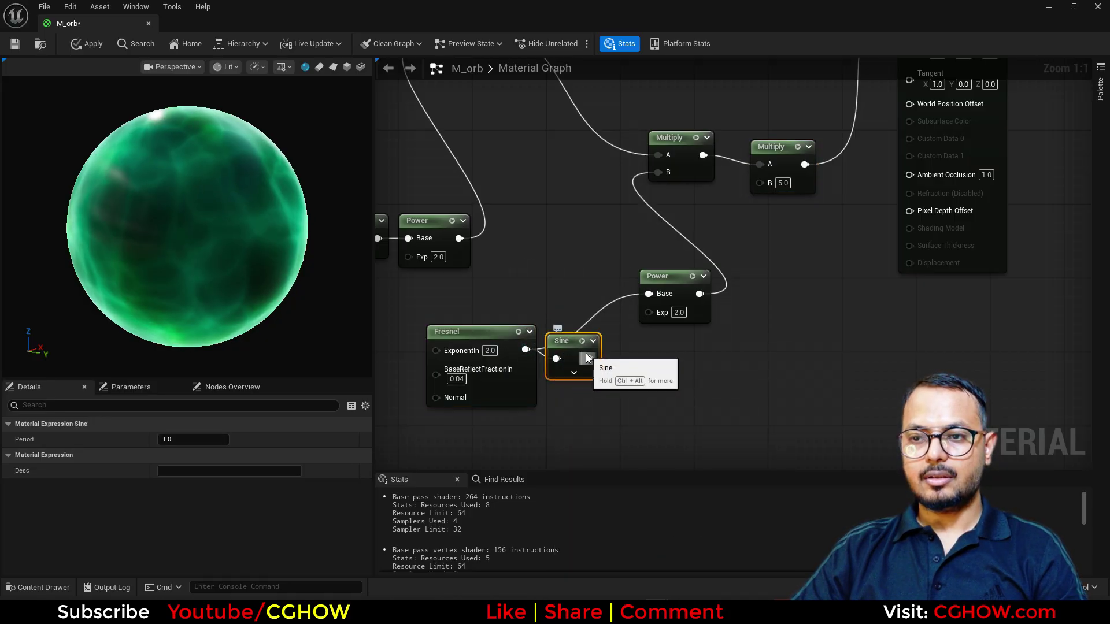
{"action": "left_click", "coordinate": [580, 344]}
{"action": "left_click_drag", "start_coordinate": [579, 345], "coordinate": [579, 318]}
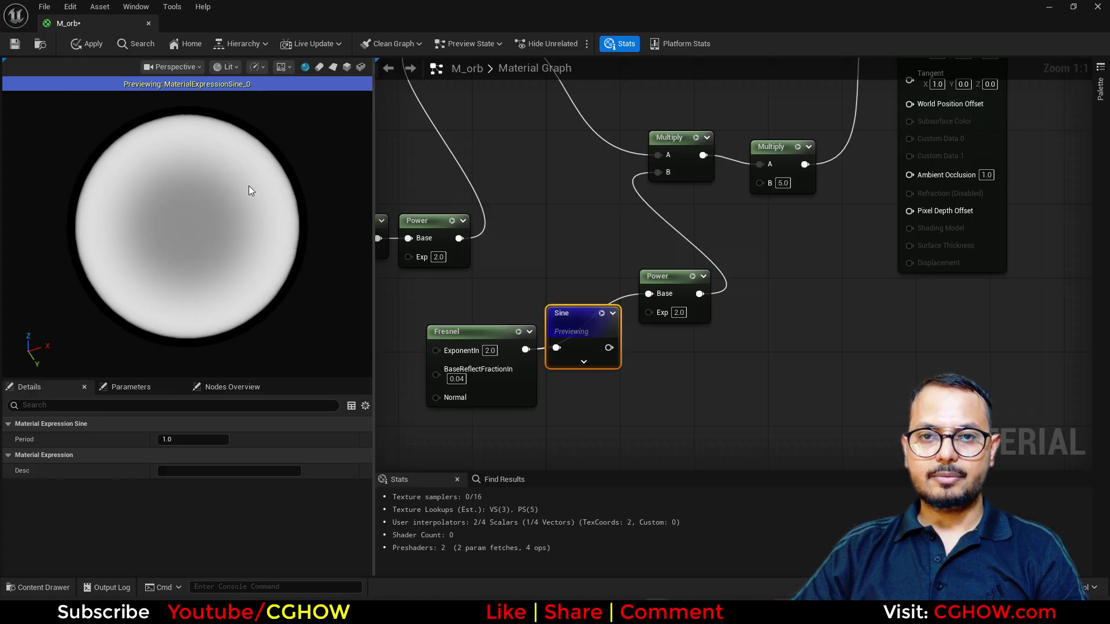
Step: Try Sine periods of 2.0 and 0.5, moving the Power node clear of the Sine
{"action": "left_click", "coordinate": [183, 445]}
{"action": "type", "text": "2"}
{"action": "key", "text": "Return"}
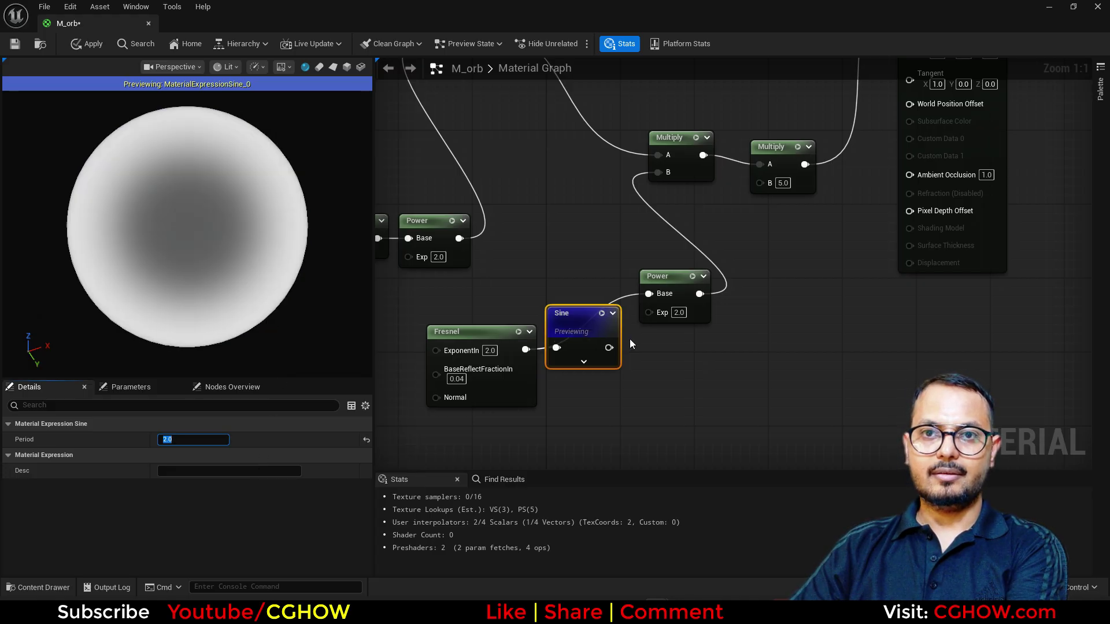
{"action": "left_click_drag", "start_coordinate": [610, 349], "coordinate": [670, 292]}
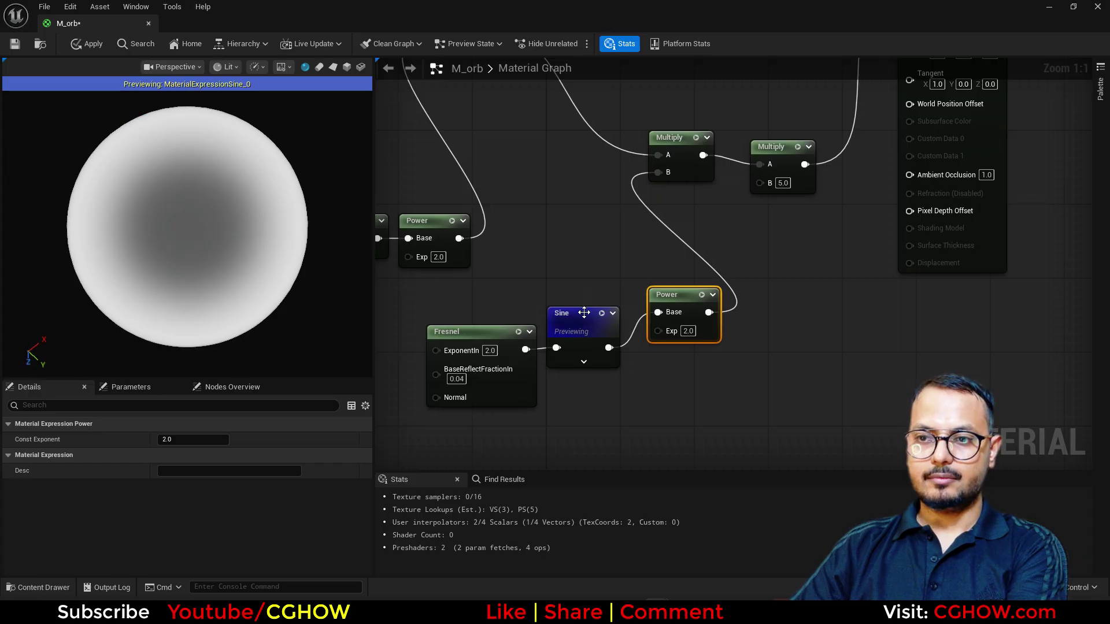
{"action": "left_click", "coordinate": [194, 440]}
{"action": "type", "text": "0.5"}
{"action": "key", "text": "Return"}
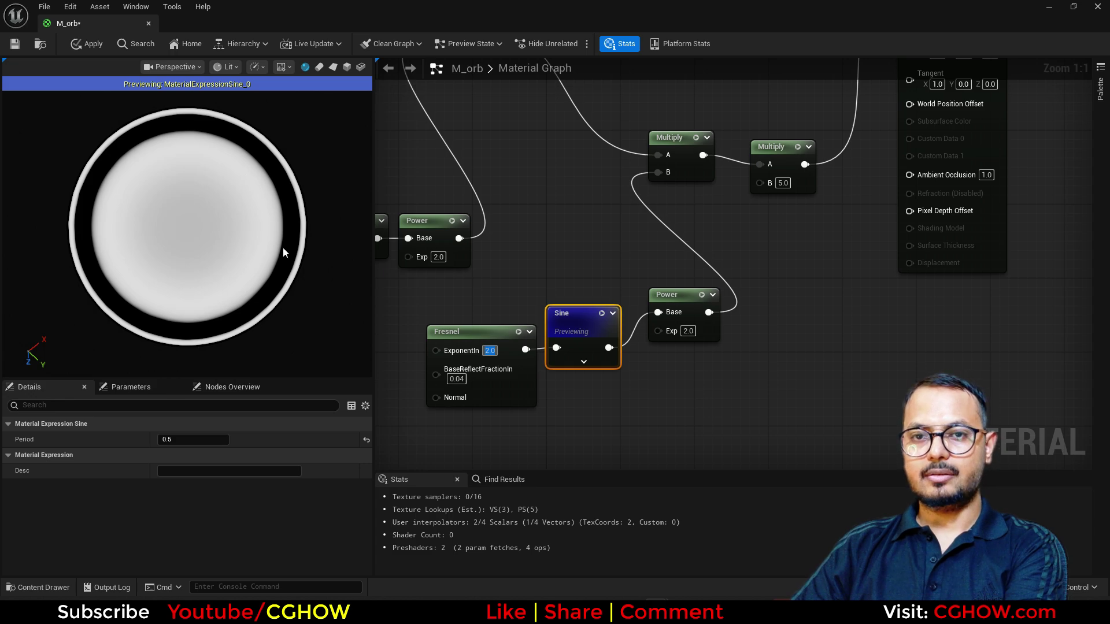
Step: Test a Fresnel exponent of 5.0, return it to 2.0, and delete the Sine so the Fresnel feeds the Power directly
{"action": "key", "text": "Return"}
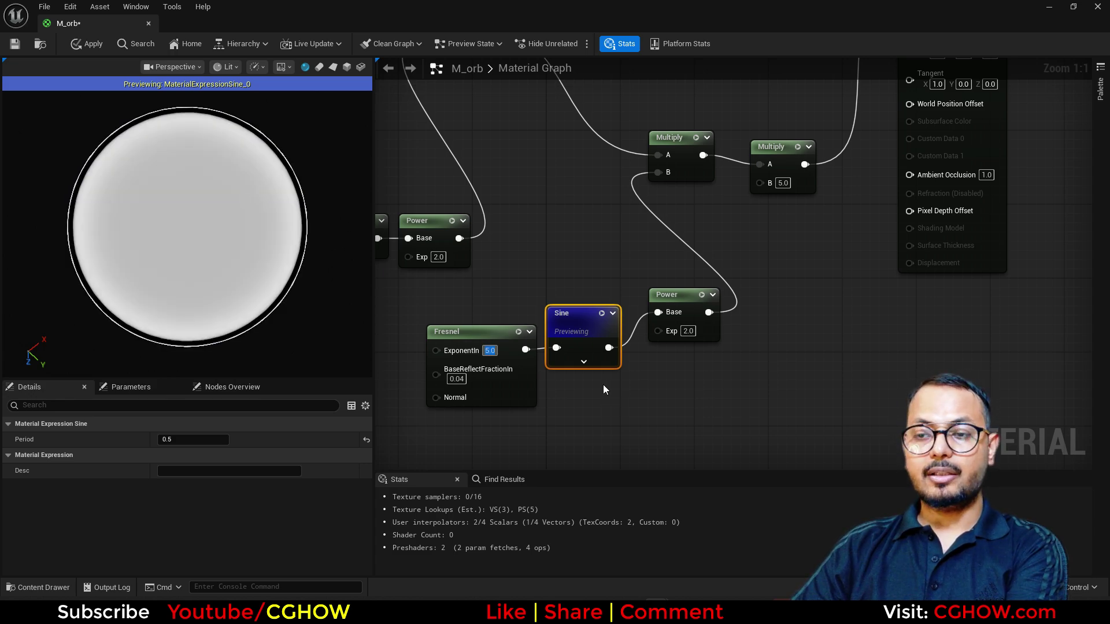
{"action": "type", "text": "2"}
{"action": "key", "text": "Return"}
{"action": "left_click_drag", "start_coordinate": [526, 350], "coordinate": [617, 340]}
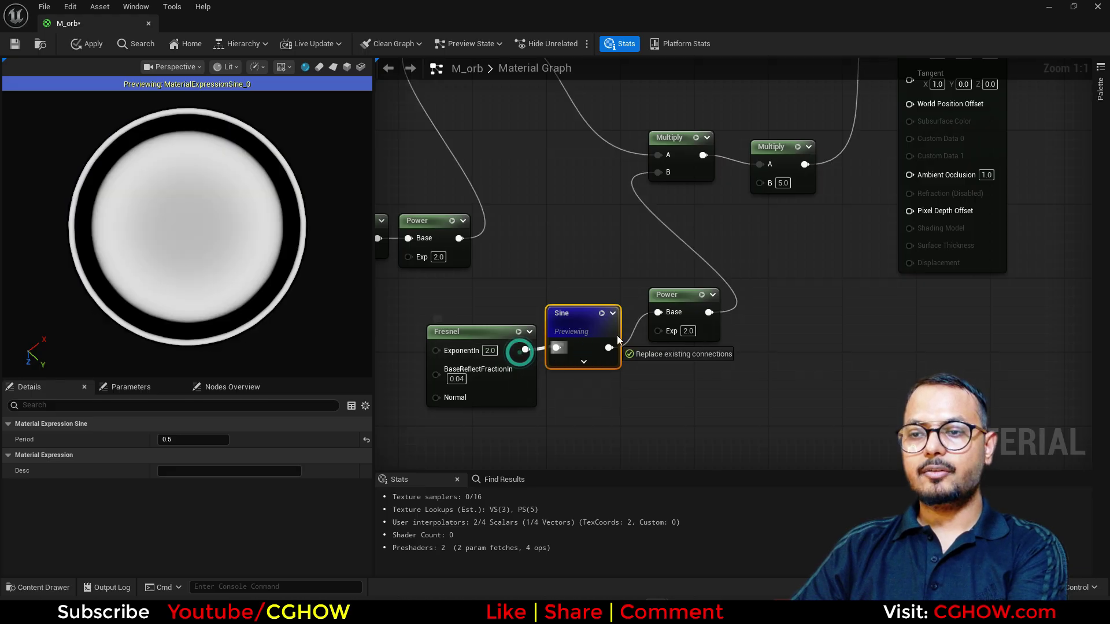
{"action": "key", "text": "Delete"}
Step: Add a Saturate node fed by the output of the Fresnel's Power node
{"action": "mouse_move", "coordinate": [674, 296]}
{"action": "left_mouse_down"}
{"action": "mouse_move", "coordinate": [608, 305]}
{"action": "mouse_move", "coordinate": [675, 311]}
{"action": "left_mouse_up"}
{"action": "type", "text": "sa"}
{"action": "left_click", "coordinate": [710, 337]}
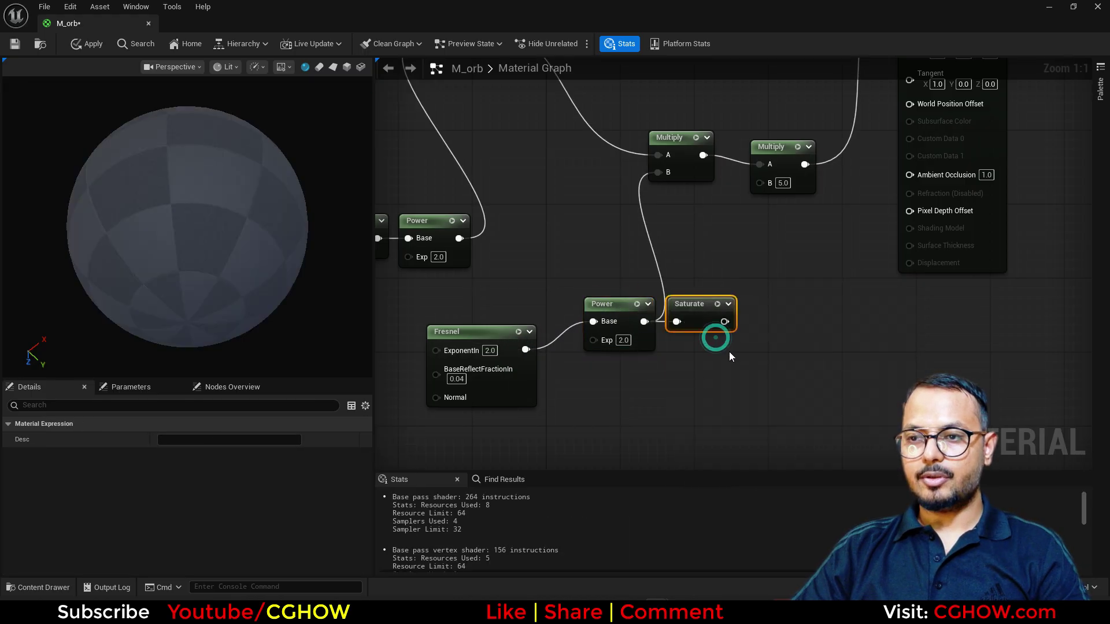
Step: Duplicate the Fresnel node below the original and chain its output through a 1-x node into a new Power node
{"action": "right_click_drag", "start_coordinate": [730, 351], "coordinate": [697, 286]}
{"action": "left_click", "coordinate": [507, 309]}
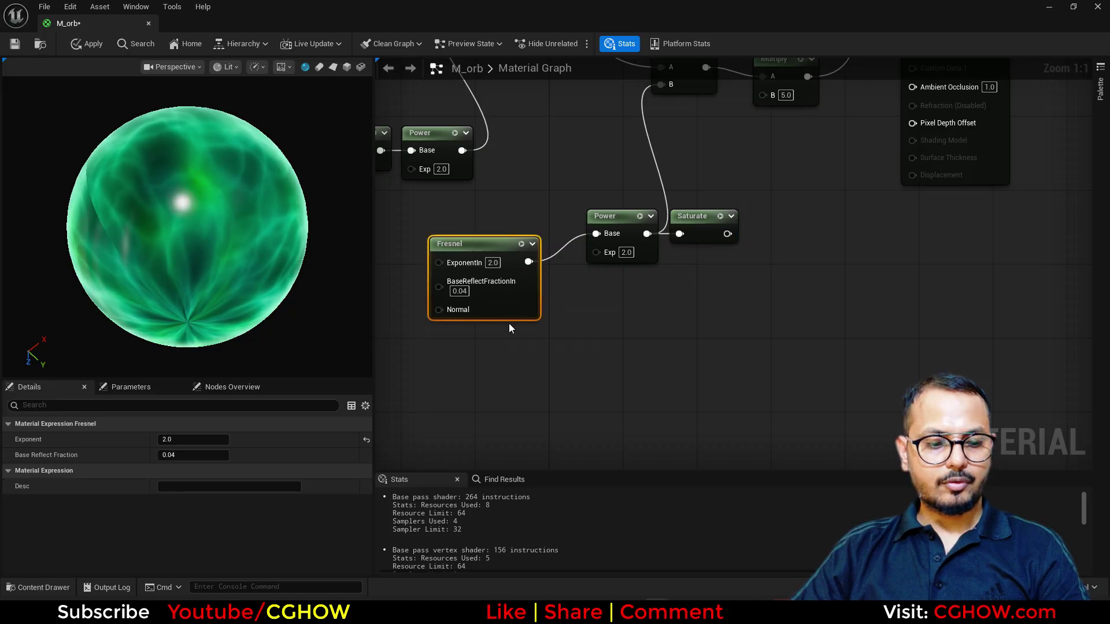
{"action": "key", "text": "ctrl+c"}
{"action": "key", "text": "ctrl+v"}
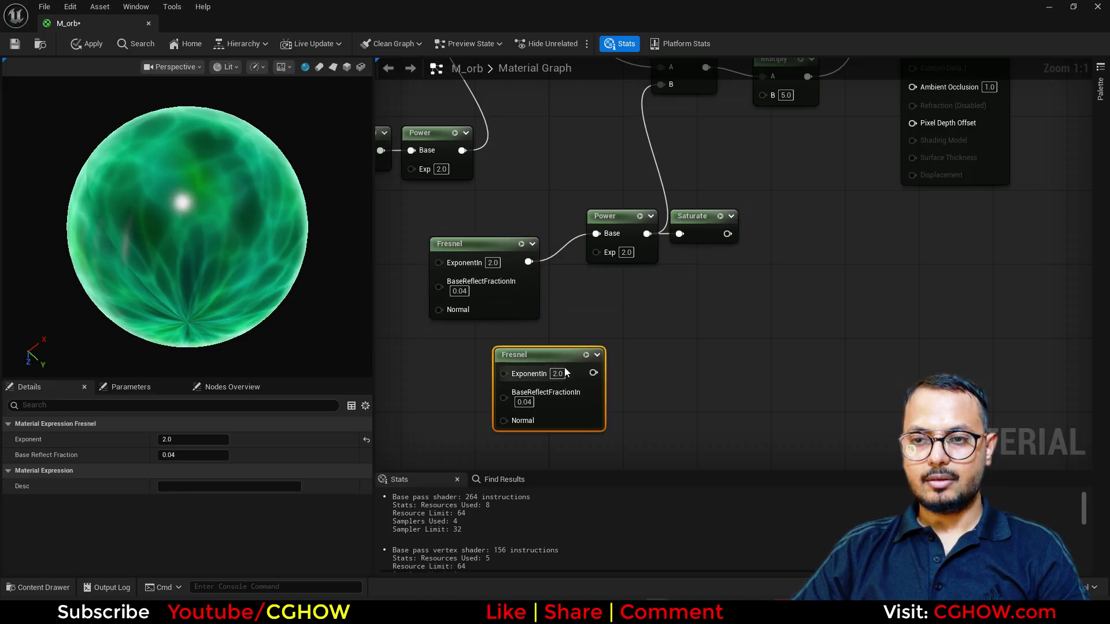
{"action": "left_click", "coordinate": [635, 344]}
{"action": "left_click_drag", "start_coordinate": [606, 369], "coordinate": [680, 363]}
{"action": "key", "text": "e"}
{"action": "left_click", "coordinate": [671, 347]}
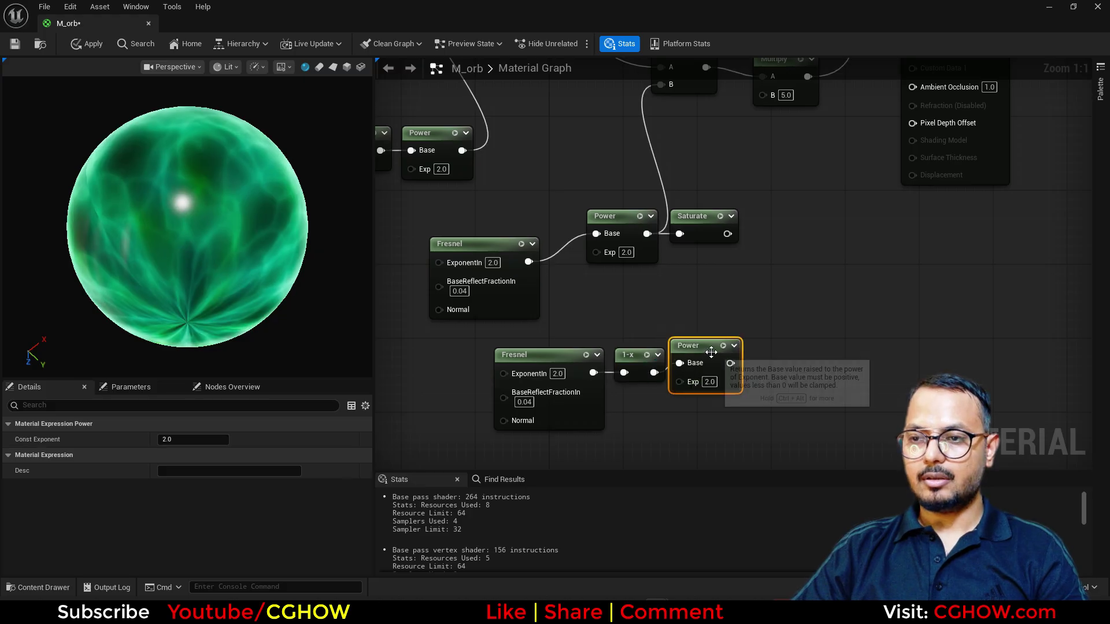
Step: Preview the new Power node and raise its exponent to about 38.8 to shrink the inverted Fresnel into a soft core
{"action": "key", "text": "space"}
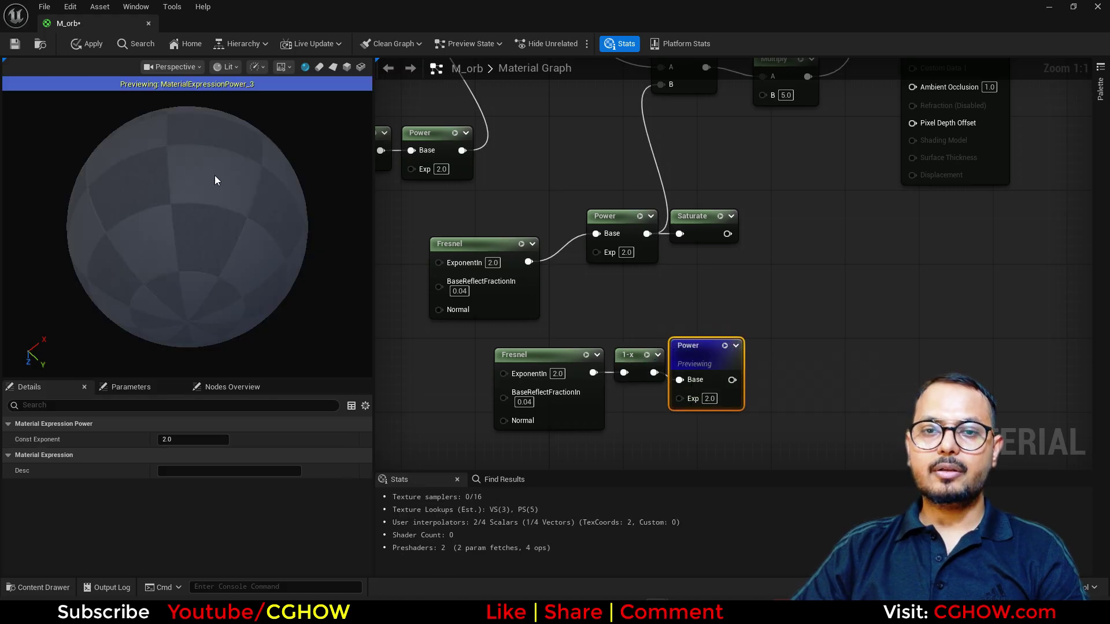
{"action": "left_click", "coordinate": [705, 355]}
{"action": "left_click_drag", "start_coordinate": [223, 439], "coordinate": [200, 445]}
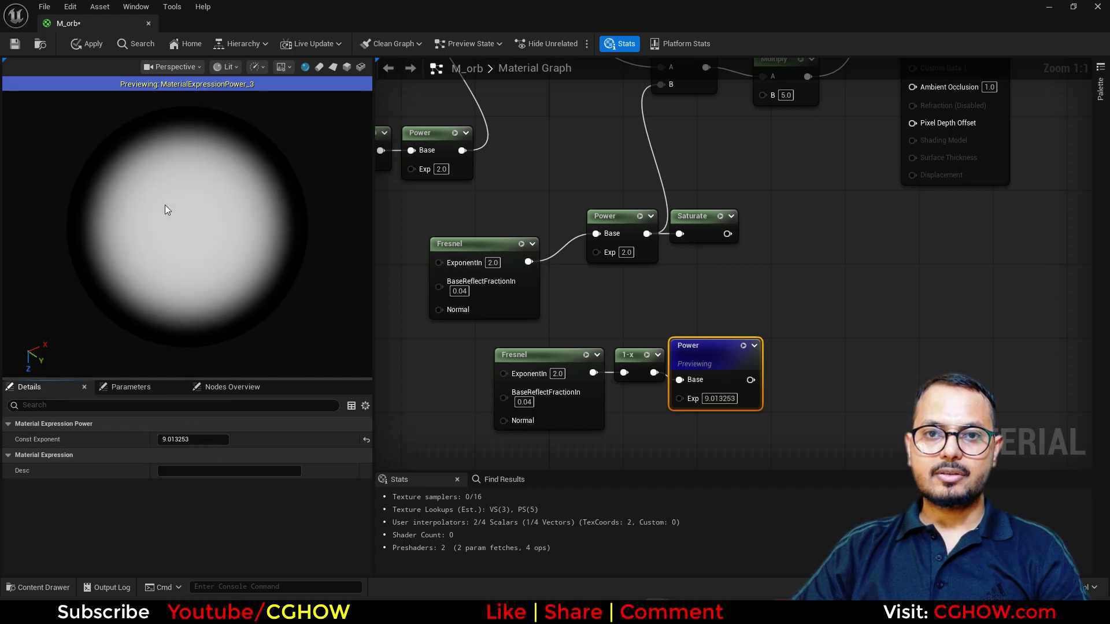
{"action": "left_click_drag", "start_coordinate": [174, 440], "coordinate": [226, 439]}
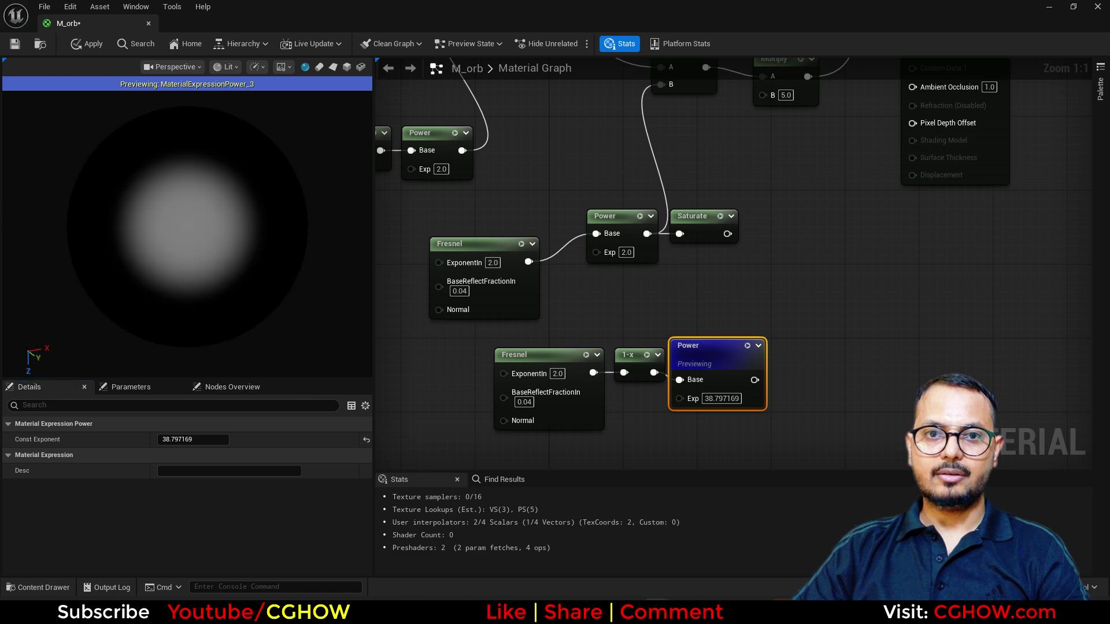
Step: Add a Saturate node fed by the output of the inverted Fresnel's Power node
{"action": "right_click_drag", "start_coordinate": [775, 321], "coordinate": [667, 371]}
{"action": "left_click_drag", "start_coordinate": [649, 431], "coordinate": [676, 402]}
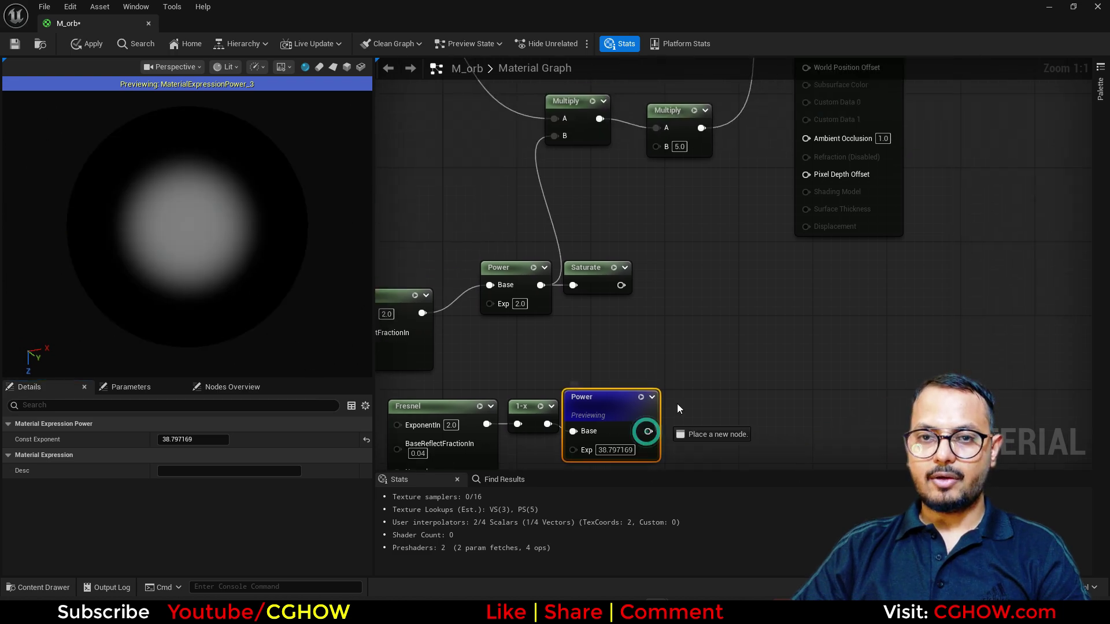
{"action": "type", "text": "sa"}
{"action": "left_click", "coordinate": [708, 194]}
Step: Combine the two Saturate outputs with an Add node and preview the sum of rim and core
{"action": "left_click", "coordinate": [675, 283]}
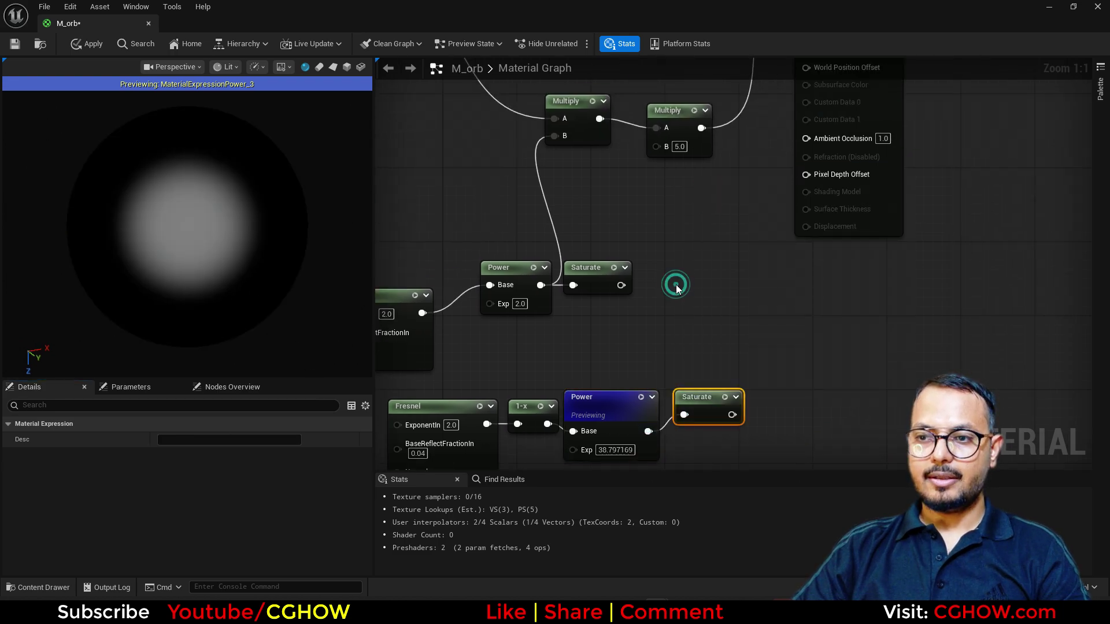
{"action": "left_click_drag", "start_coordinate": [692, 306], "coordinate": [691, 305]}
{"action": "left_click_drag", "start_coordinate": [732, 414], "coordinate": [705, 329]}
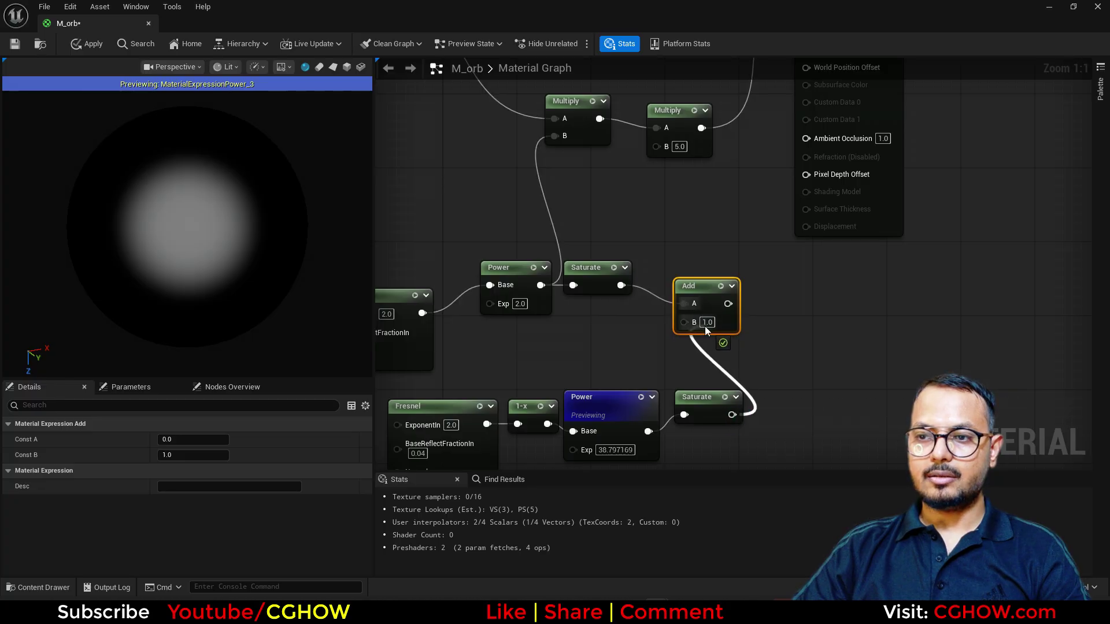
{"action": "left_click", "coordinate": [708, 286]}
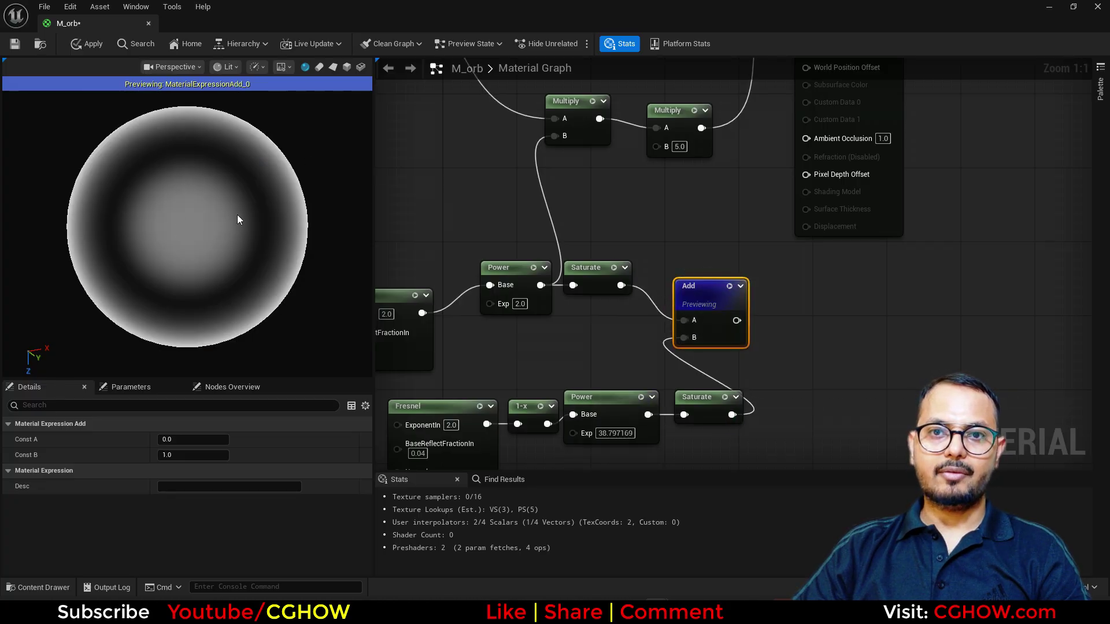
{"action": "right_click_drag", "start_coordinate": [682, 278], "coordinate": [712, 333]}
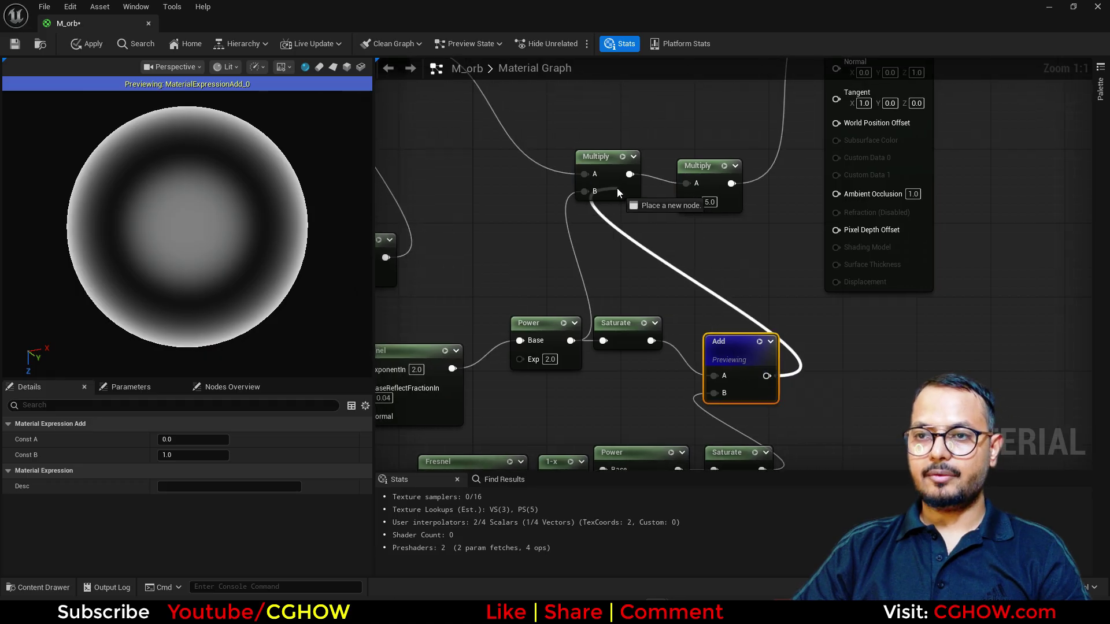
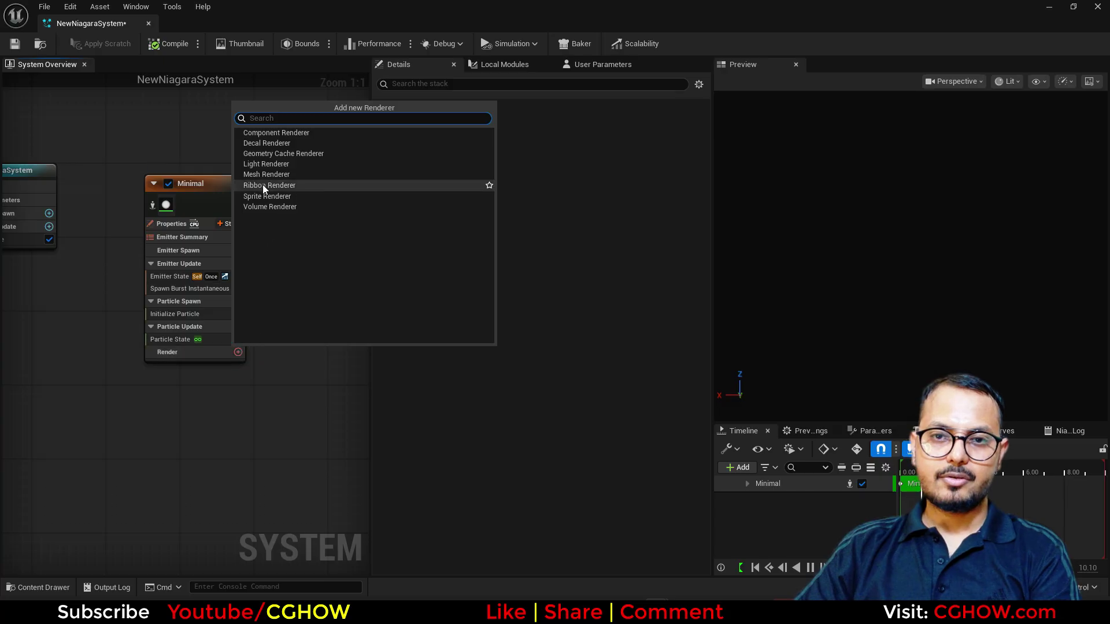
Step: Add a Mesh Renderer to the Minimal emitter and set its mesh to MaterialSphere
{"action": "left_click", "coordinate": [260, 175]}
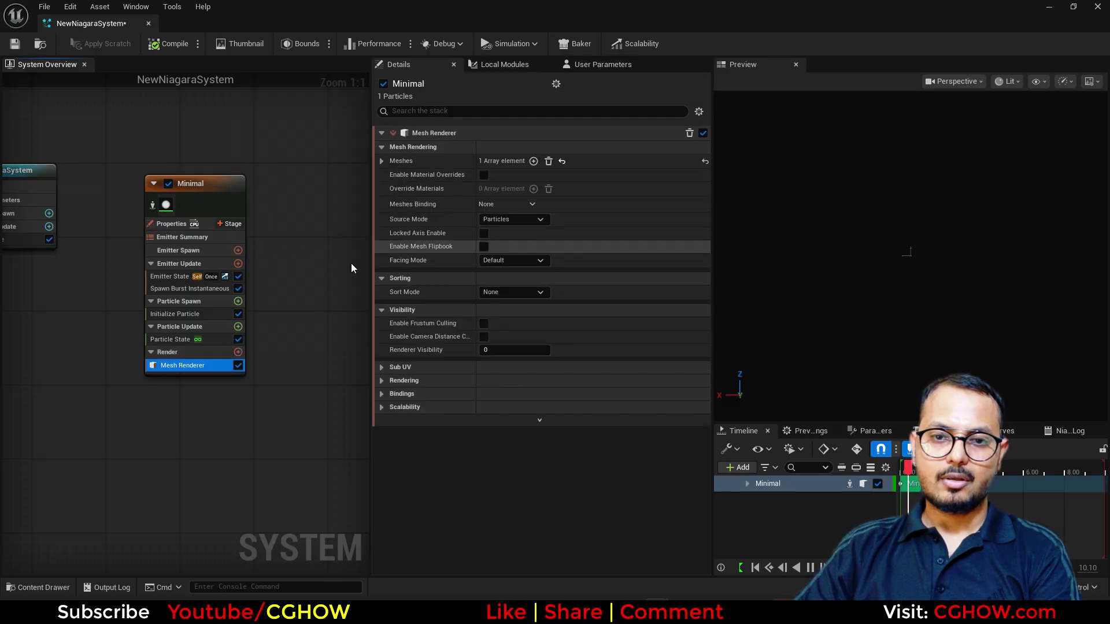
{"action": "left_click", "coordinate": [380, 162]}
{"action": "left_click", "coordinate": [542, 178]}
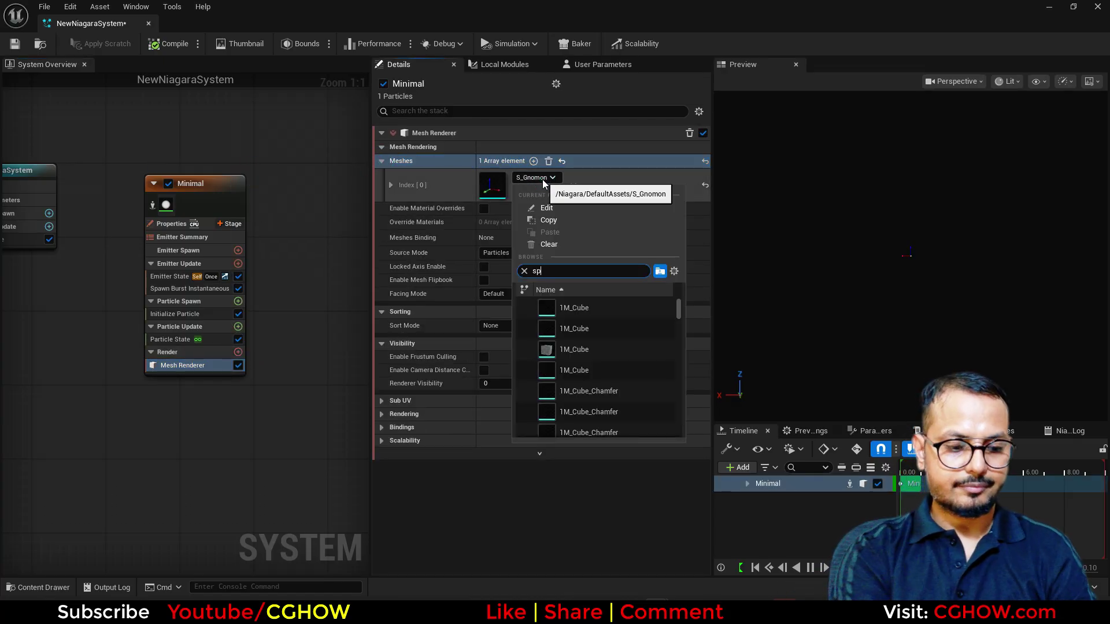
{"action": "type", "text": "sphere"}
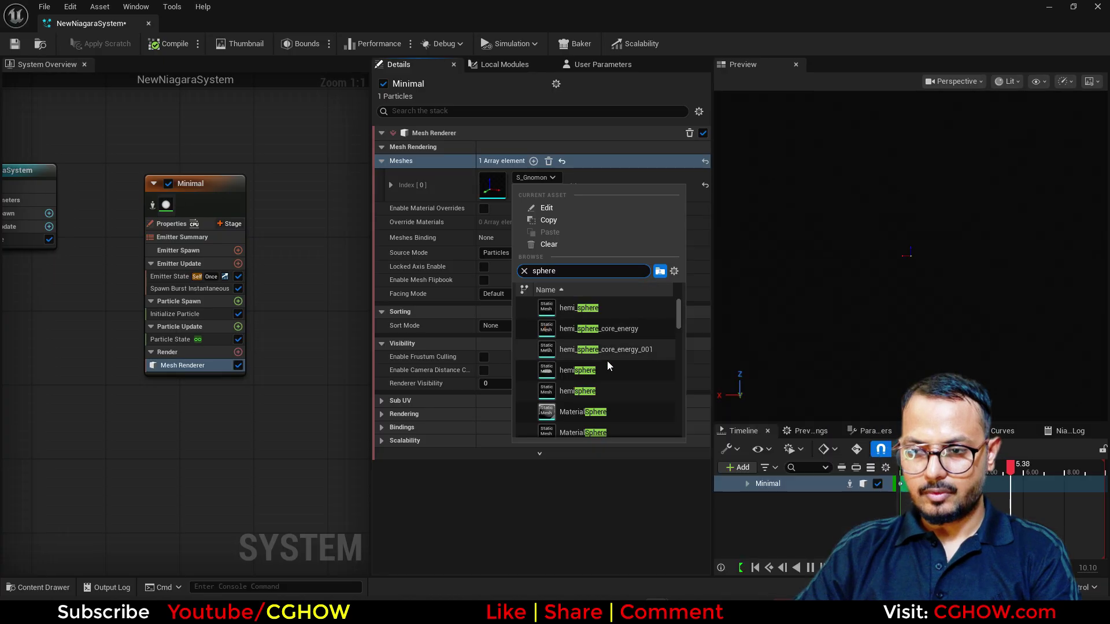
{"action": "left_click", "coordinate": [605, 412]}
Step: Dock the NewNiagaraSystem editor beside the level and visit the Healing_ORB folder to pick M_orb
{"action": "left_click_drag", "start_coordinate": [82, 30], "coordinate": [180, 24]}
{"action": "left_click", "coordinate": [129, 27]}
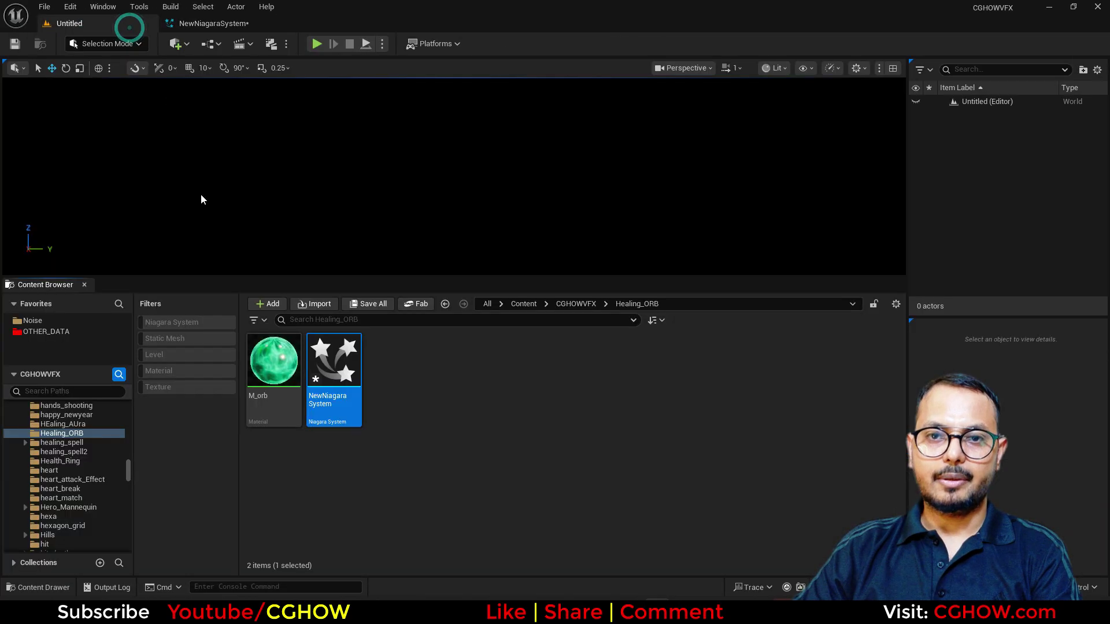
{"action": "left_click", "coordinate": [195, 24]}
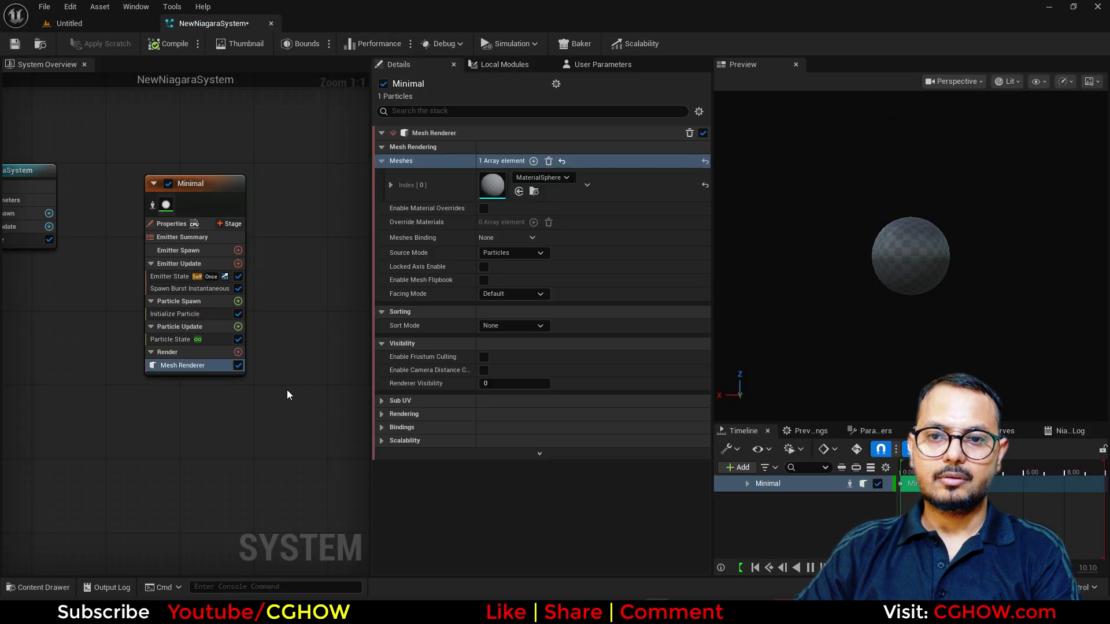
Step: Enable material overrides on the Mesh Renderer, assign M_orb as the explicit material, and inspect the orb up close
{"action": "left_click", "coordinate": [484, 208]}
{"action": "left_click", "coordinate": [381, 222]}
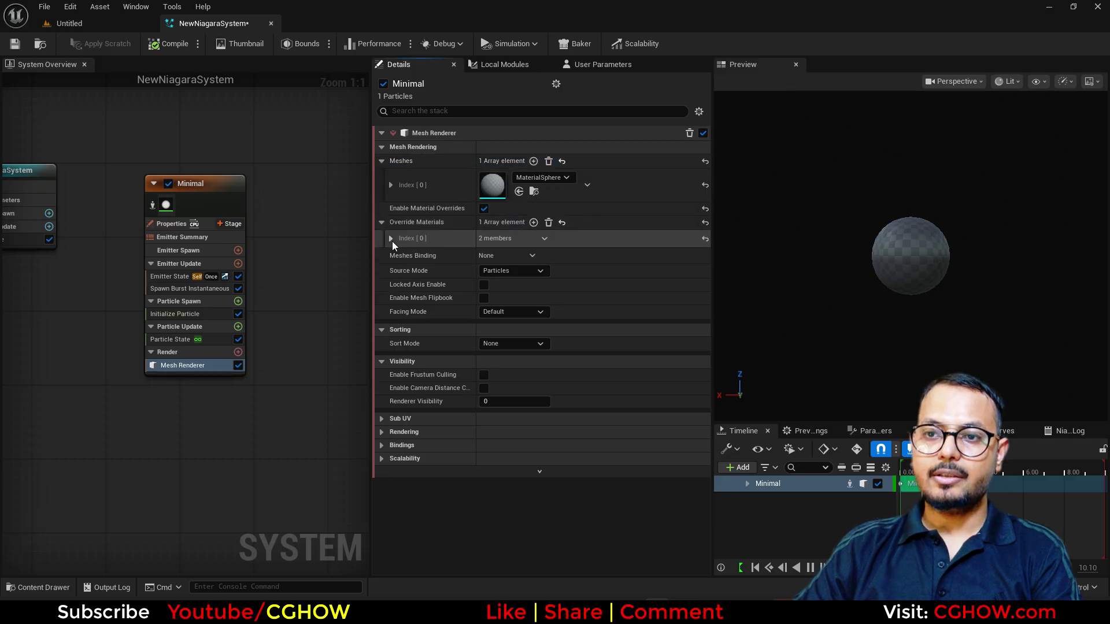
{"action": "left_click", "coordinate": [391, 238]}
{"action": "left_click", "coordinate": [519, 271]}
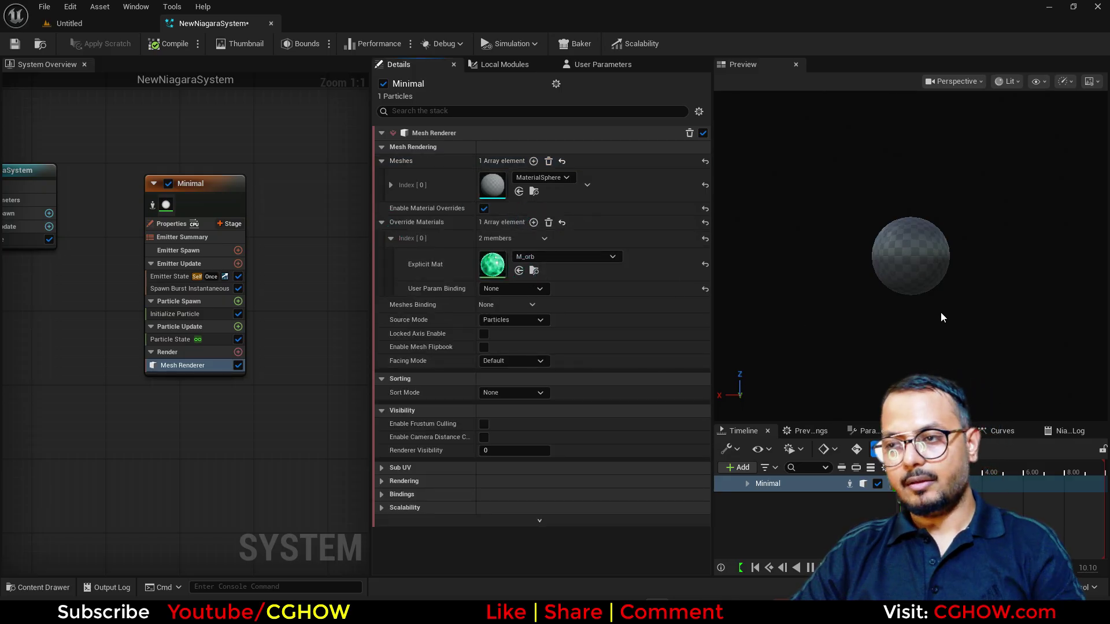
{"action": "scroll", "coordinate": [922, 264], "scroll_direction": "up", "scroll_amount": 6}
{"action": "left_click_drag", "start_coordinate": [936, 315], "coordinate": [890, 207]}
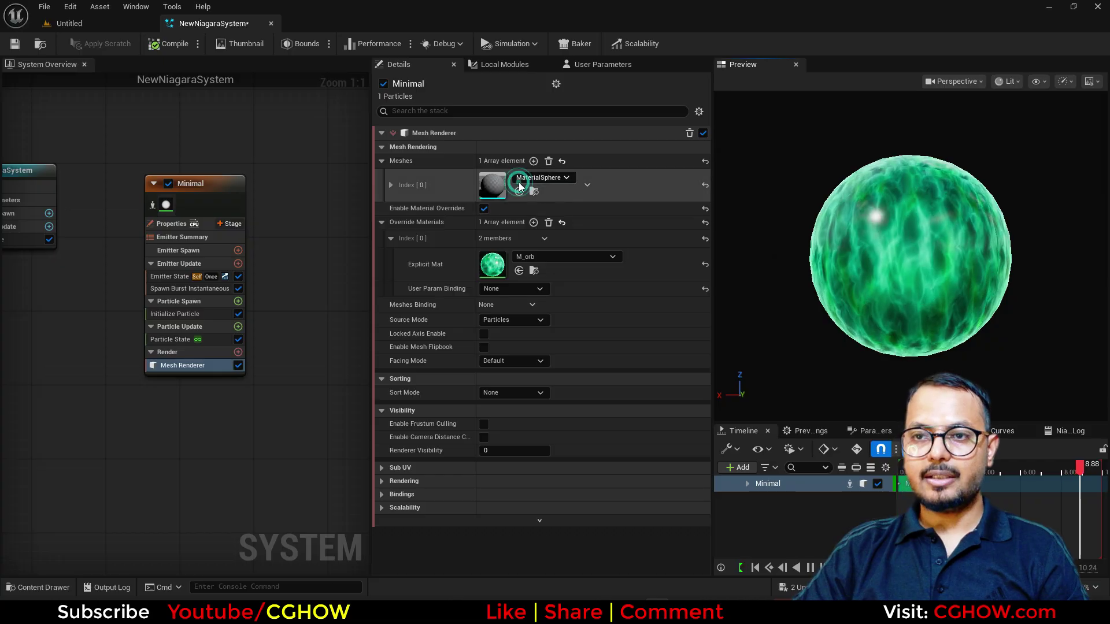
Step: Replace the Mesh Renderer's mesh with Shape_Sphere and inspect the orb in the preview
{"action": "left_click", "coordinate": [542, 178]}
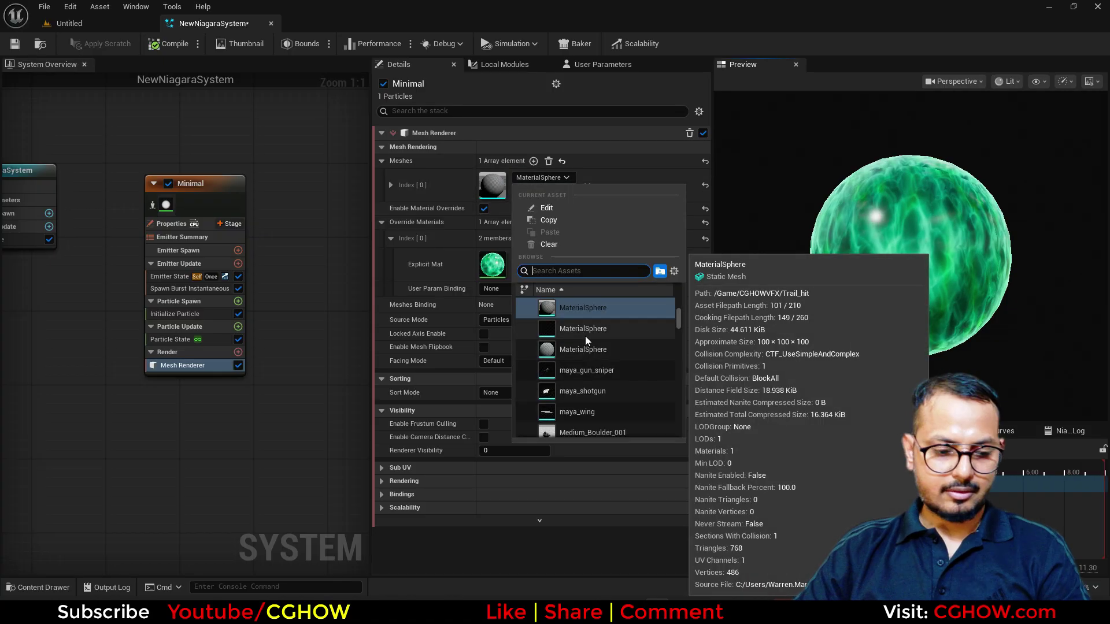
{"action": "type", "text": "may"}
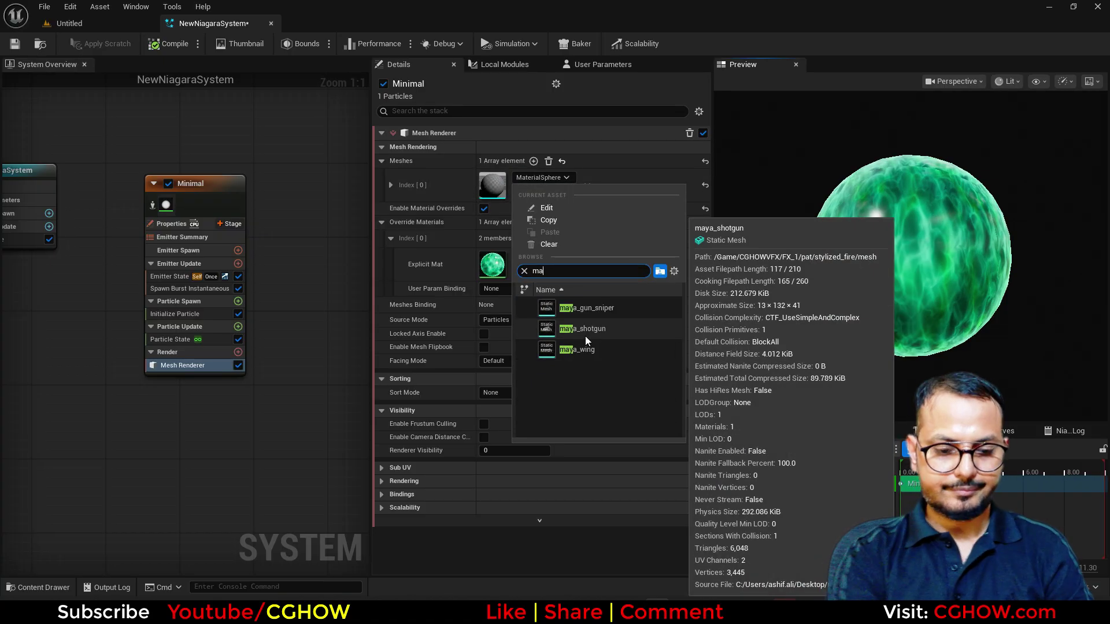
{"action": "key", "text": "BackSpace"}
{"action": "key", "text": "BackSpace"}
{"action": "key", "text": "BackSpace"}
{"action": "type", "text": "sphere"}
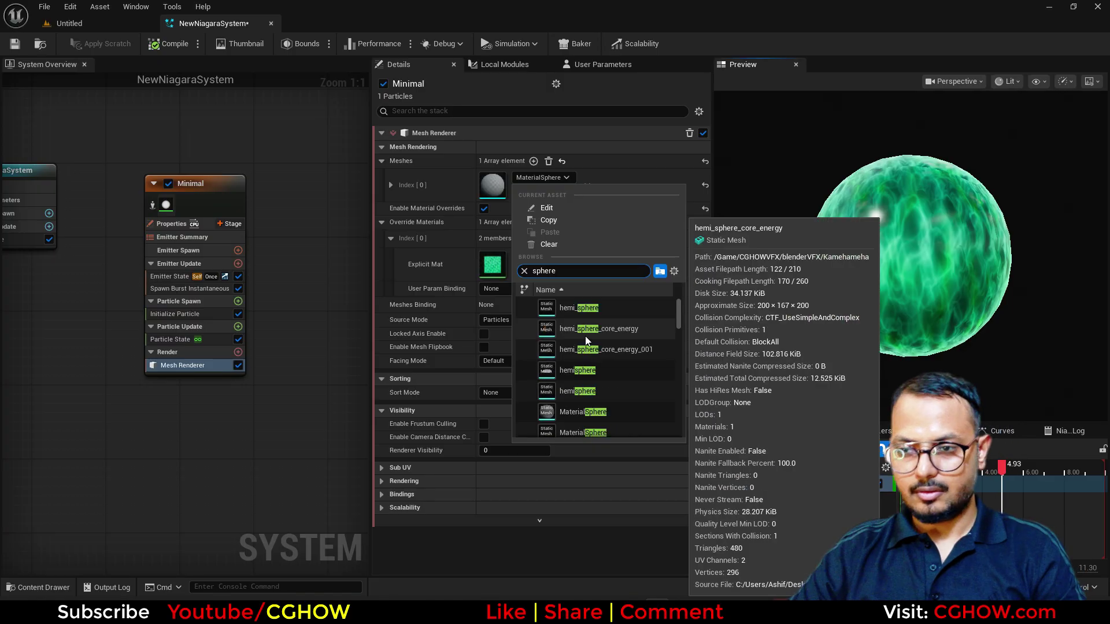
{"action": "scroll", "coordinate": [623, 404], "scroll_direction": "down", "scroll_amount": 5}
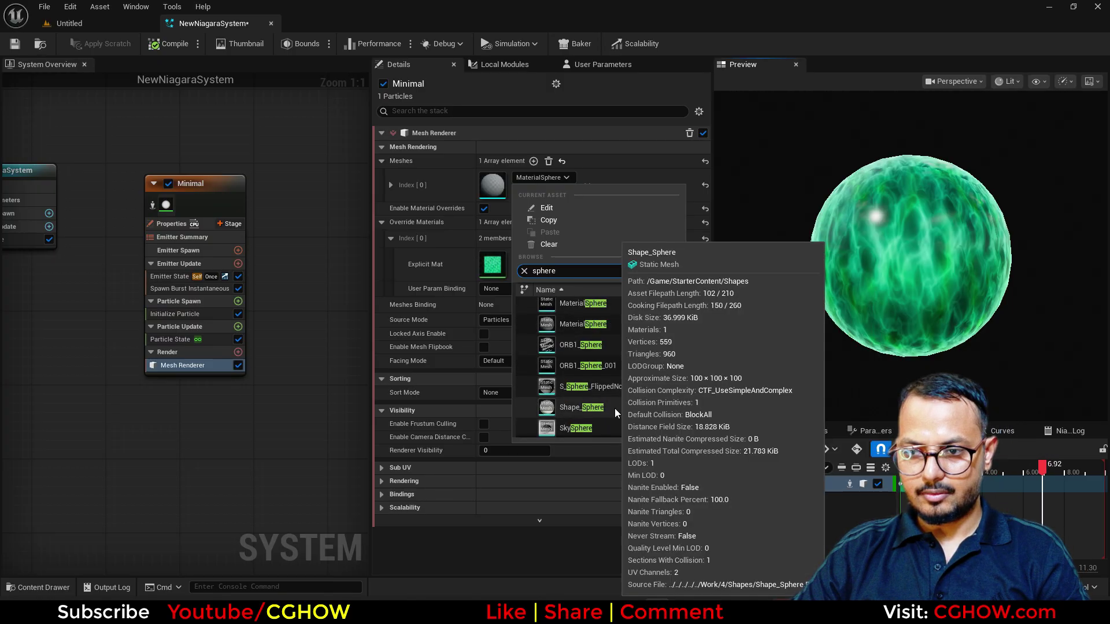
{"action": "left_click", "coordinate": [615, 407]}
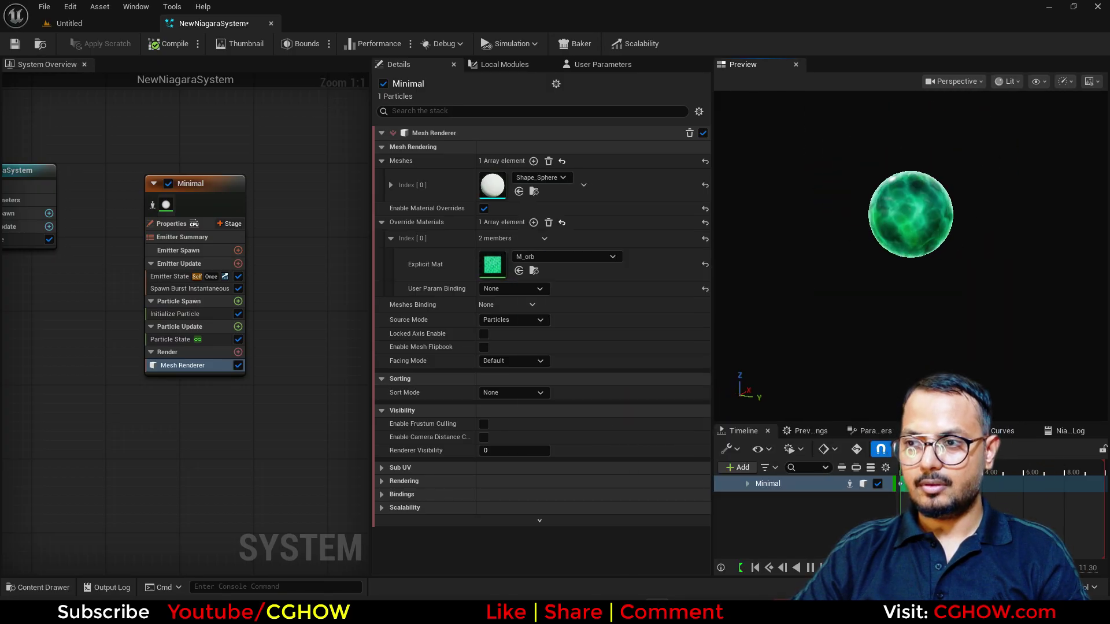
{"action": "scroll", "coordinate": [946, 236], "scroll_direction": "up", "scroll_amount": 5}
{"action": "middle_click_drag", "start_coordinate": [946, 237], "coordinate": [918, 262]}
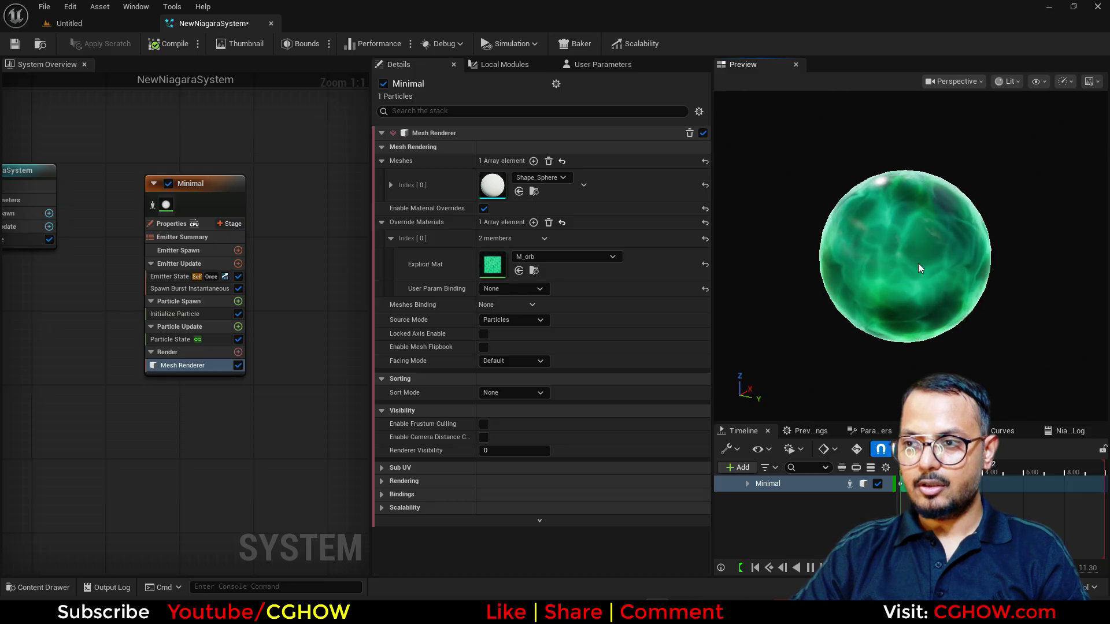
{"action": "scroll", "coordinate": [912, 273], "scroll_direction": "up", "scroll_amount": 2}
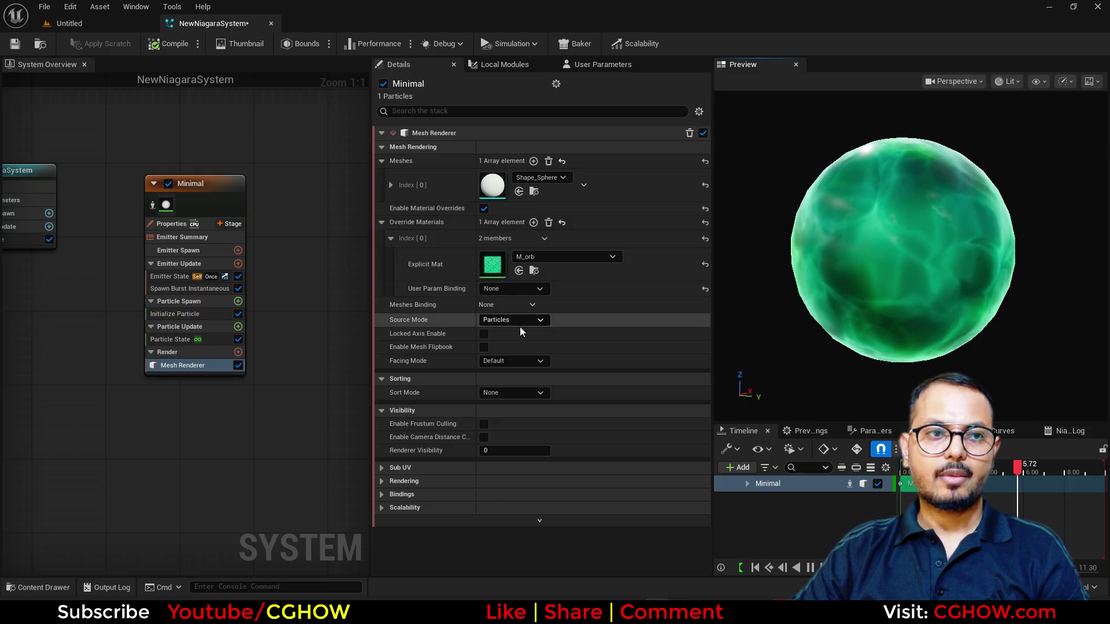
Step: Add a Fountain emitter beside the Minimal emitter and save all modified assets
{"action": "right_click_drag", "start_coordinate": [284, 171], "coordinate": [175, 171]}
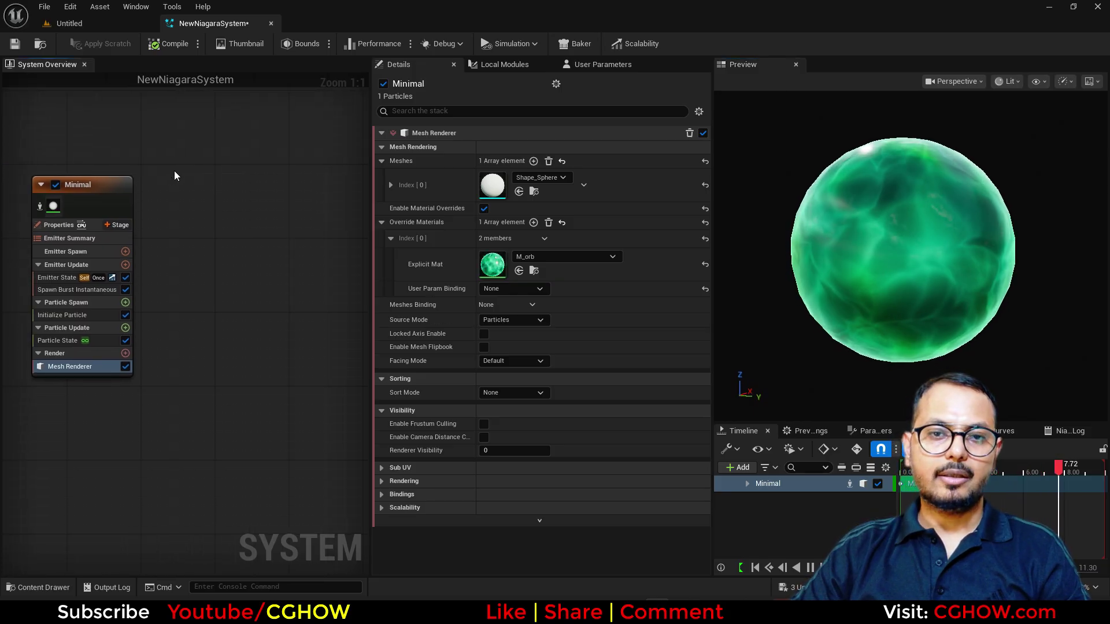
{"action": "right_click", "coordinate": [174, 171]}
{"action": "left_click", "coordinate": [230, 194]}
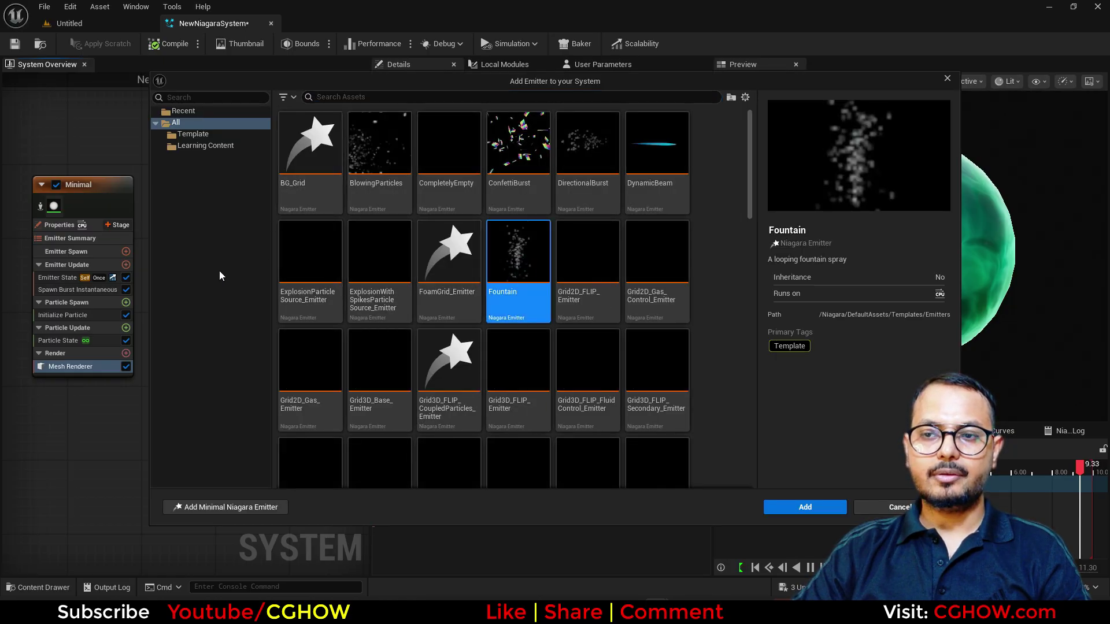
{"action": "key", "text": "Return"}
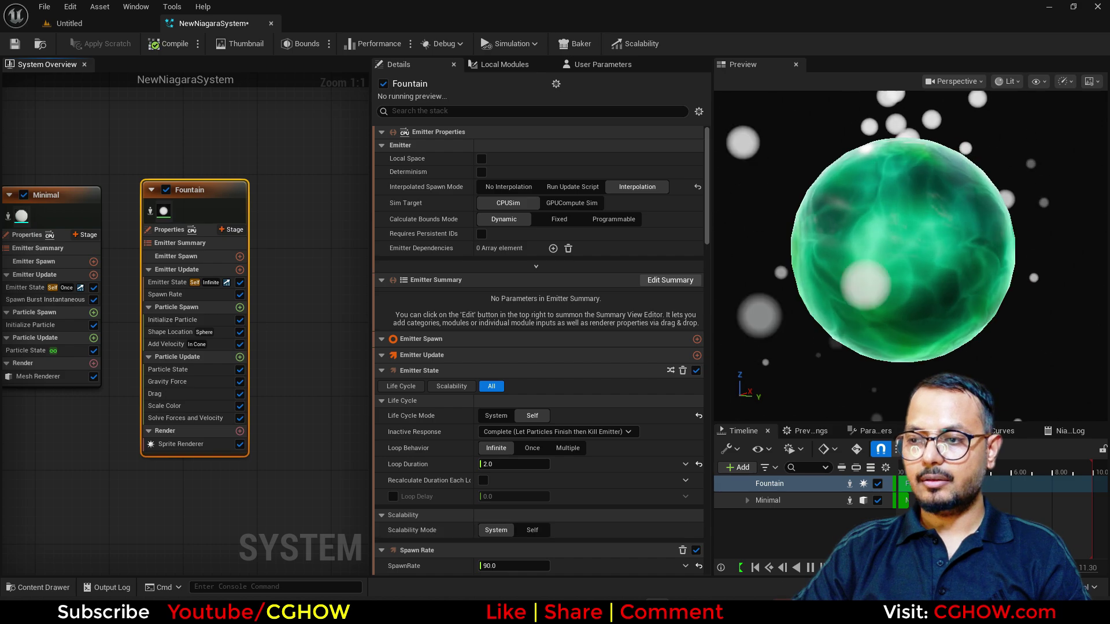
{"action": "key", "text": "ctrl+shift+s"}
{"action": "left_click", "coordinate": [641, 437]}
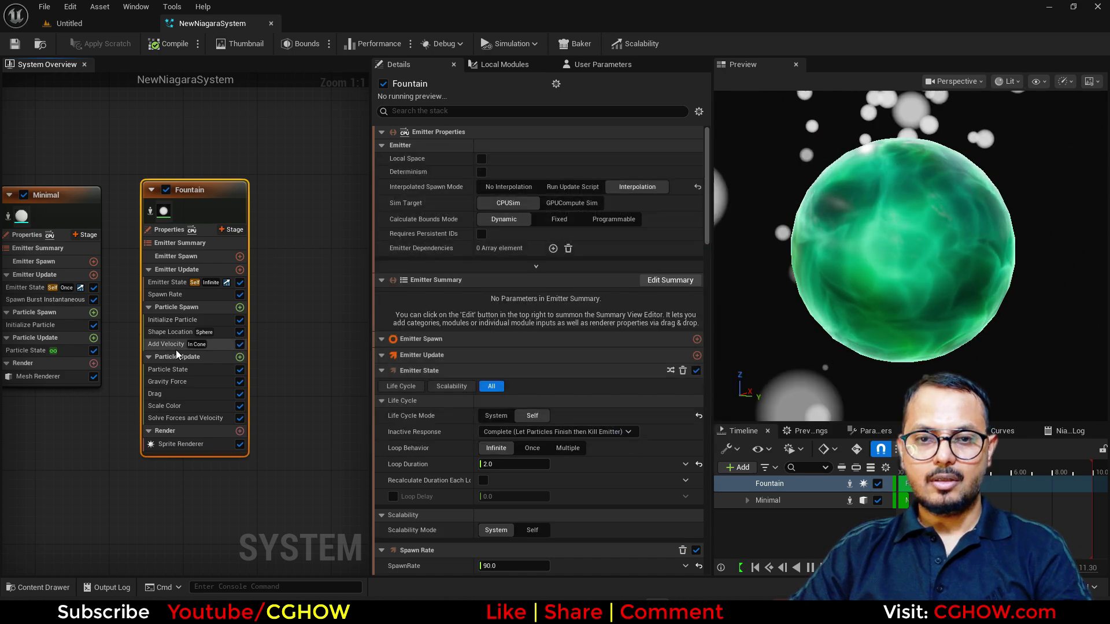
Step: Delete the Gravity Force module from the Fountain emitter and disable its Add Velocity module
{"action": "left_click", "coordinate": [168, 382]}
{"action": "key", "text": "Delete"}
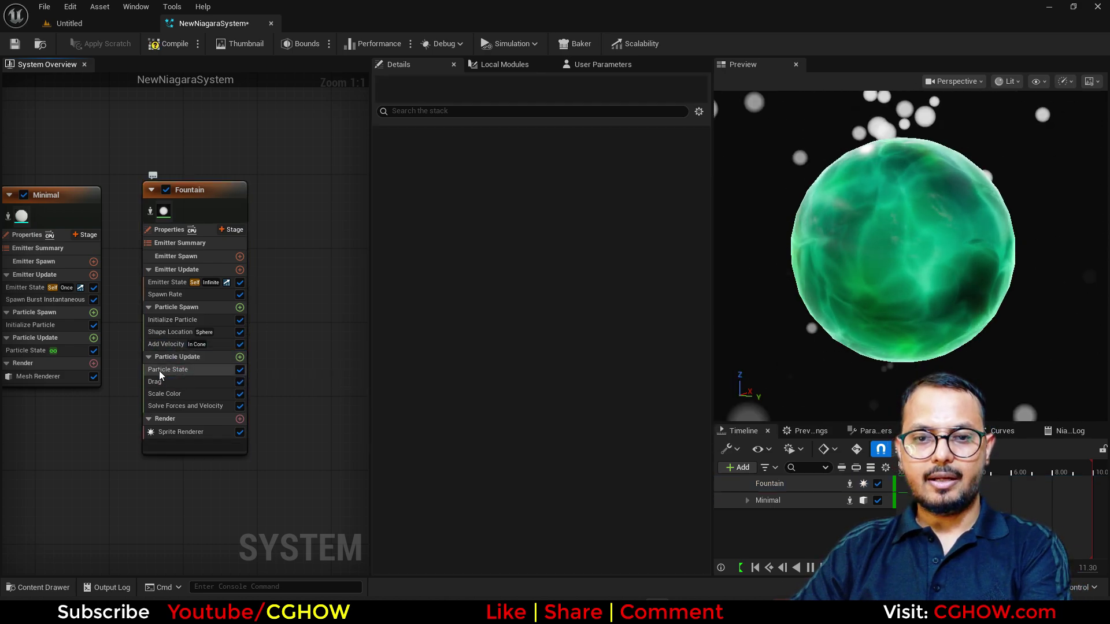
{"action": "left_click", "coordinate": [240, 344]}
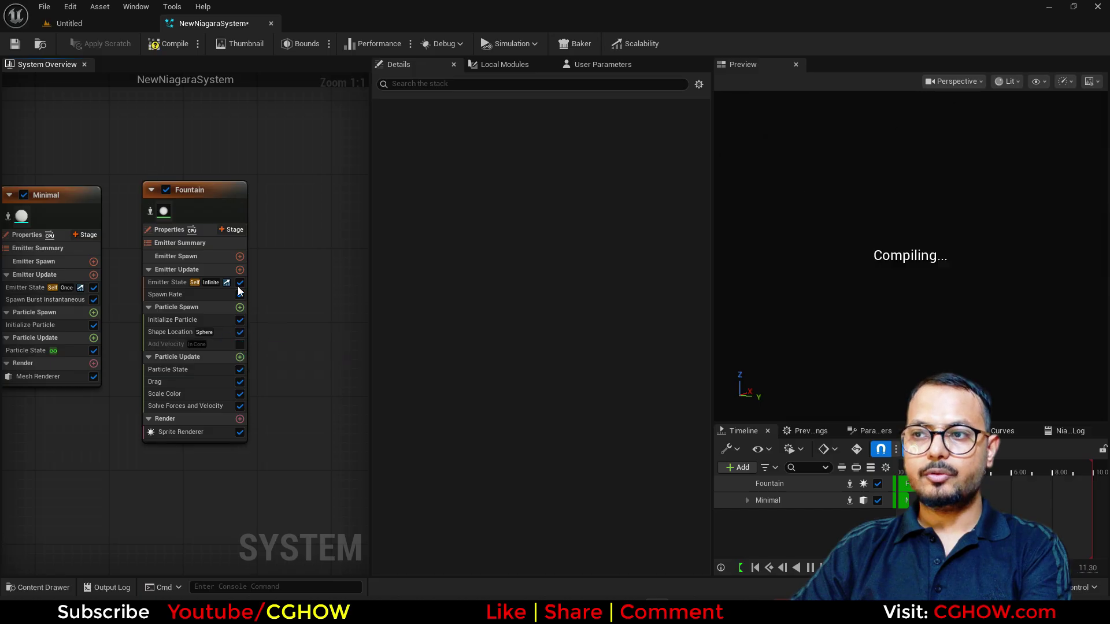
Step: Increase the Fountain's Shape Location sphere radius to about 247 and its spawn rate to about 8929
{"action": "left_click", "coordinate": [170, 332]}
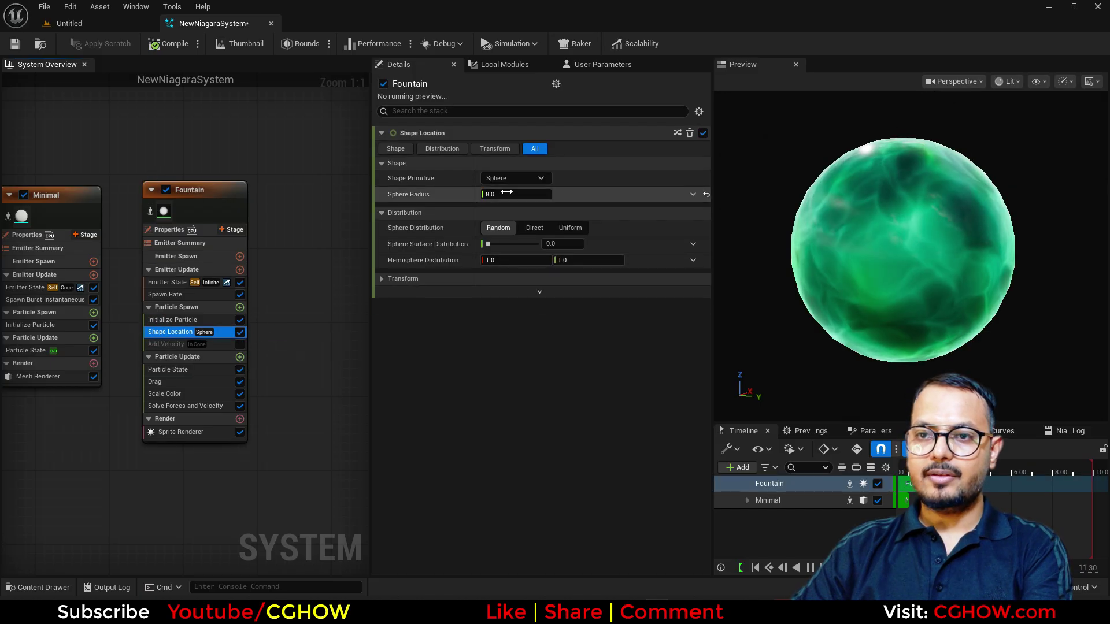
{"action": "left_click_drag", "start_coordinate": [516, 195], "coordinate": [584, 194]}
{"action": "left_click", "coordinate": [185, 294]}
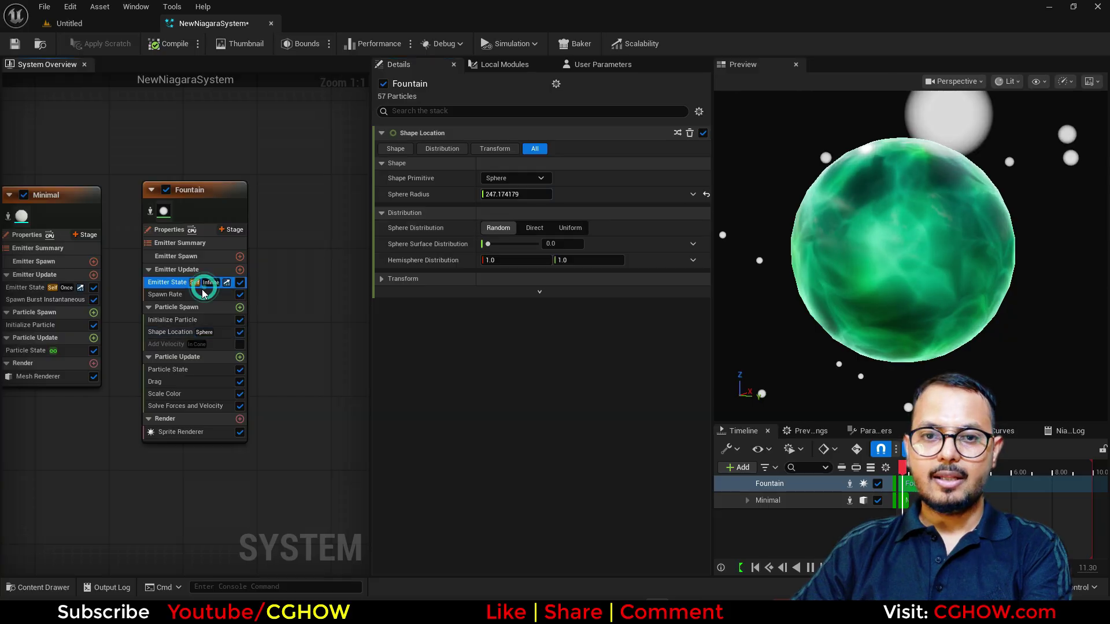
{"action": "left_click_drag", "start_coordinate": [488, 148], "coordinate": [558, 148]}
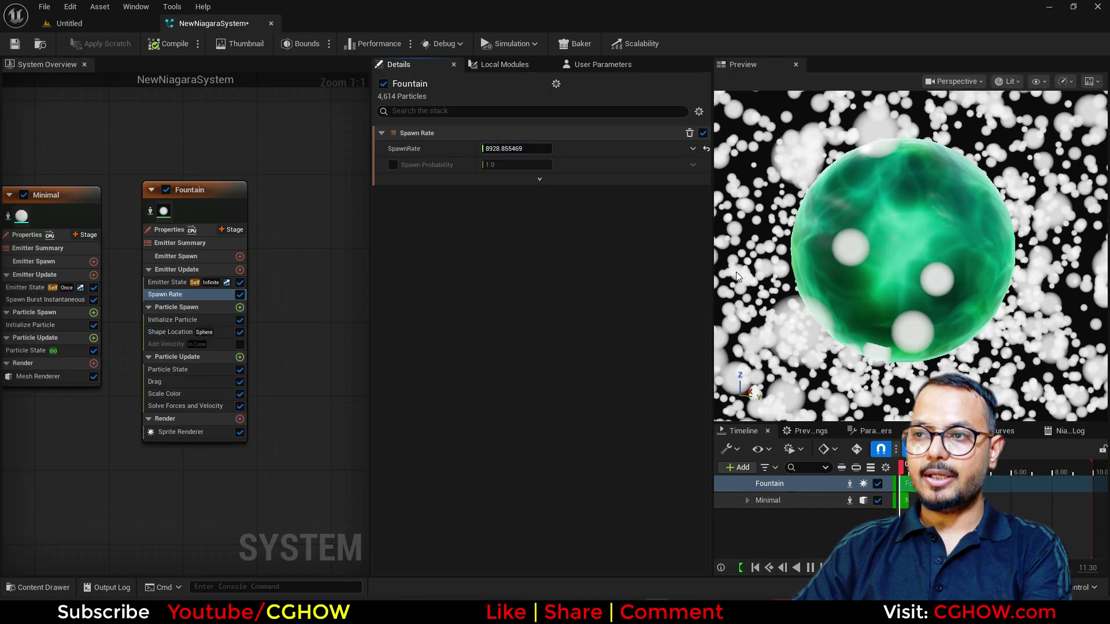
{"action": "right_click_drag", "start_coordinate": [867, 254], "coordinate": [821, 231]}
Step: Reduce the Fountain's Shape Location sphere radius to about 57 to bring the particles close to the orb
{"action": "left_click", "coordinate": [169, 332]}
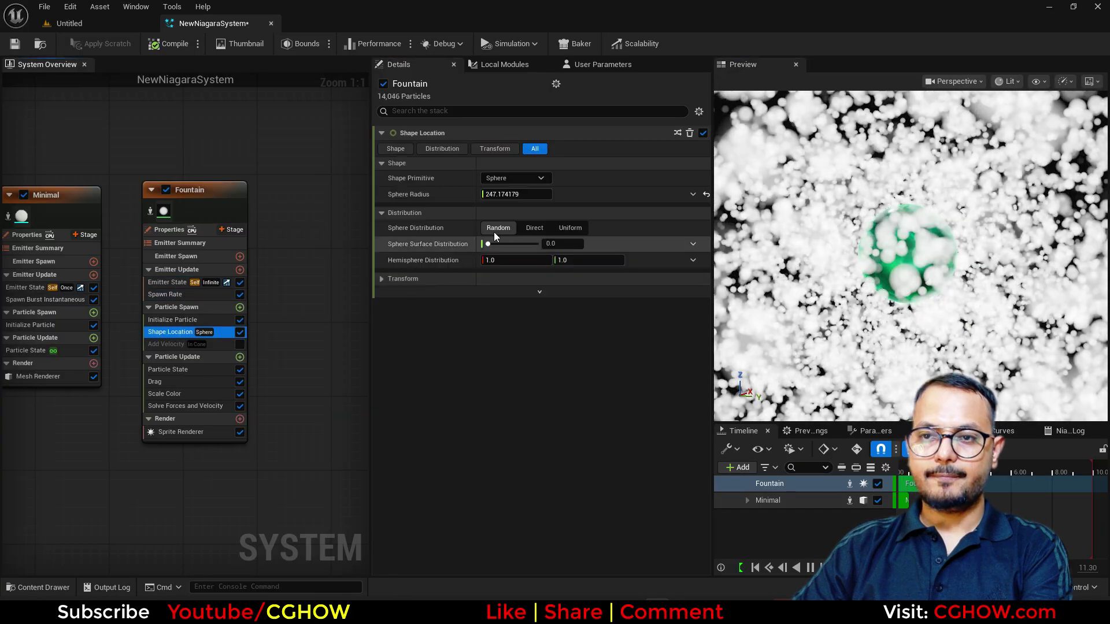
{"action": "left_click_drag", "start_coordinate": [509, 194], "coordinate": [483, 196]}
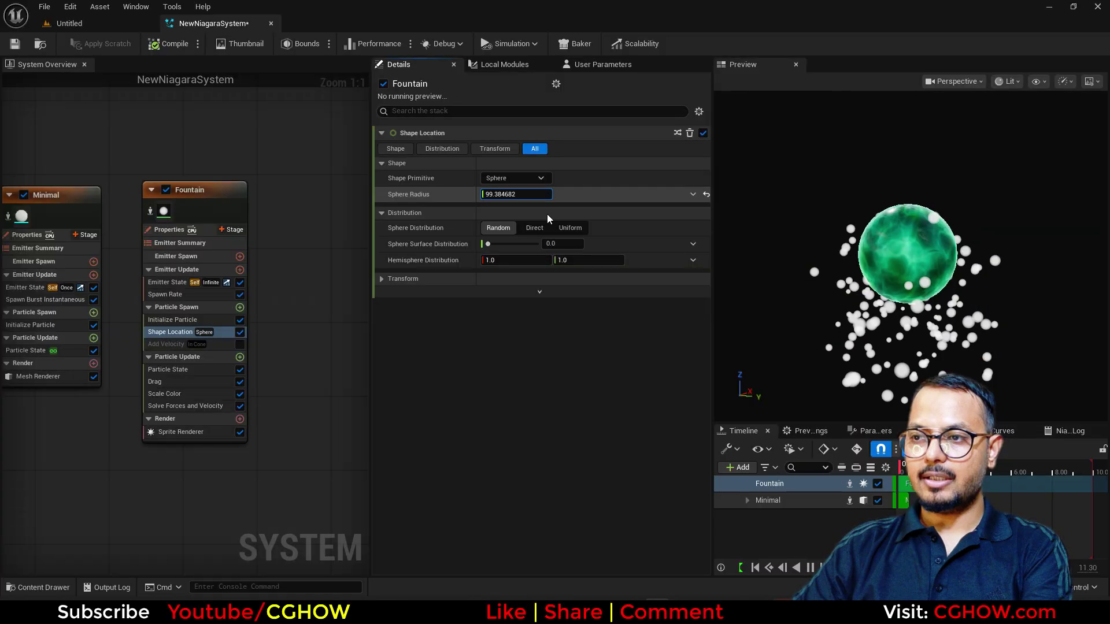
{"action": "left_click_drag", "start_coordinate": [838, 249], "coordinate": [838, 231]}
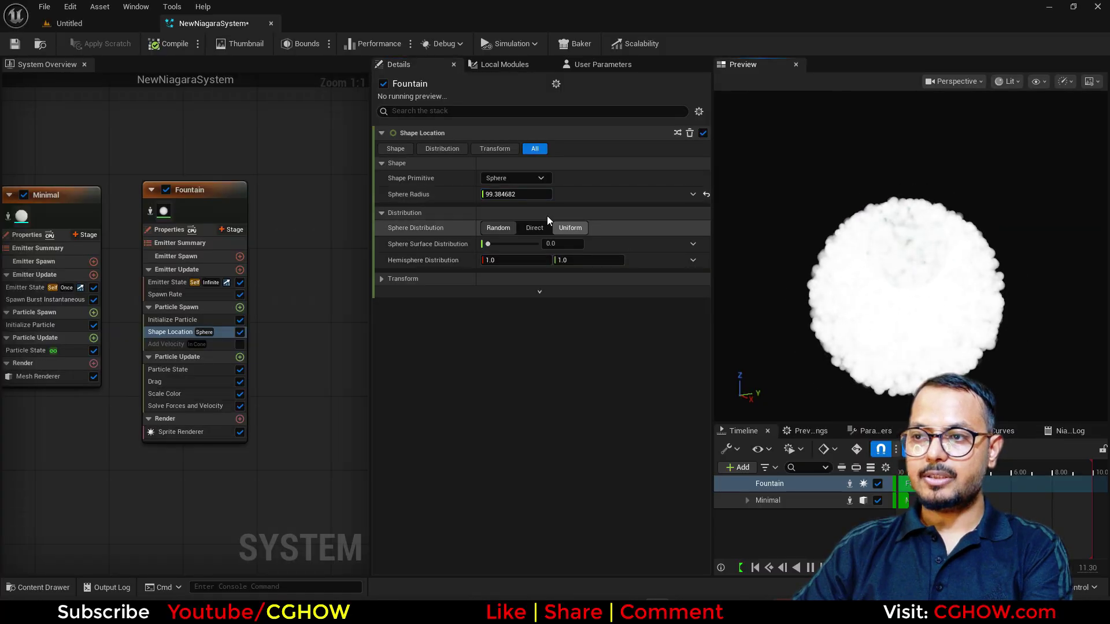
{"action": "left_click", "coordinate": [521, 195]}
{"action": "left_click_drag", "start_coordinate": [518, 196], "coordinate": [517, 195]}
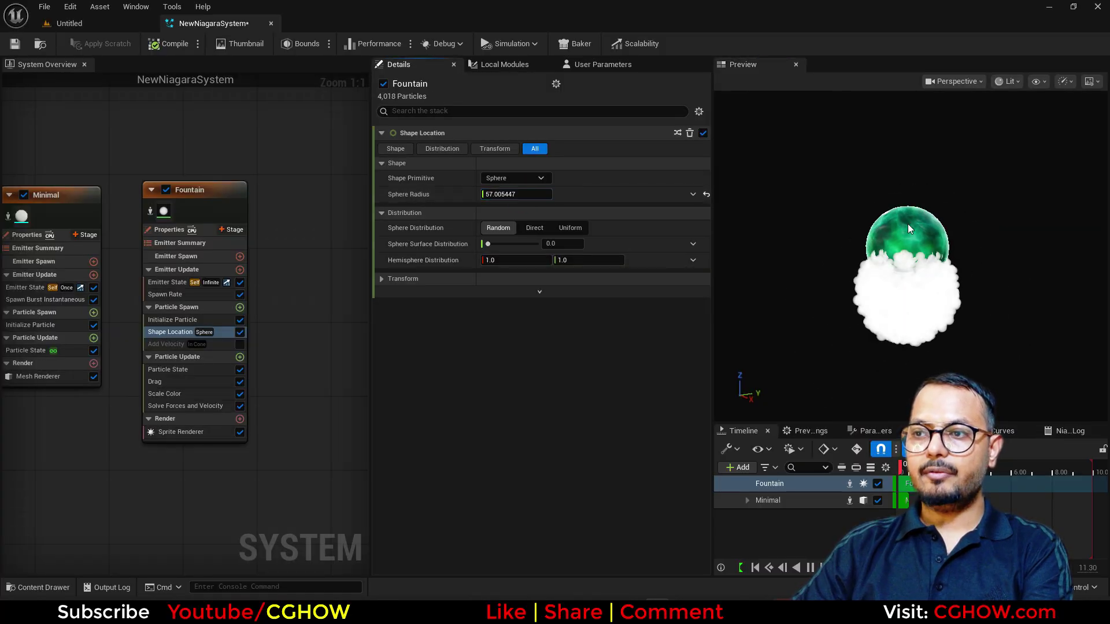
Step: Open the Shape_Sphere mesh from the Minimal emitter's Mesh Renderer, show its pivot to check where it sits, and close the mesh
{"action": "right_click_drag", "start_coordinate": [73, 400], "coordinate": [149, 396]}
{"action": "left_click", "coordinate": [136, 374]}
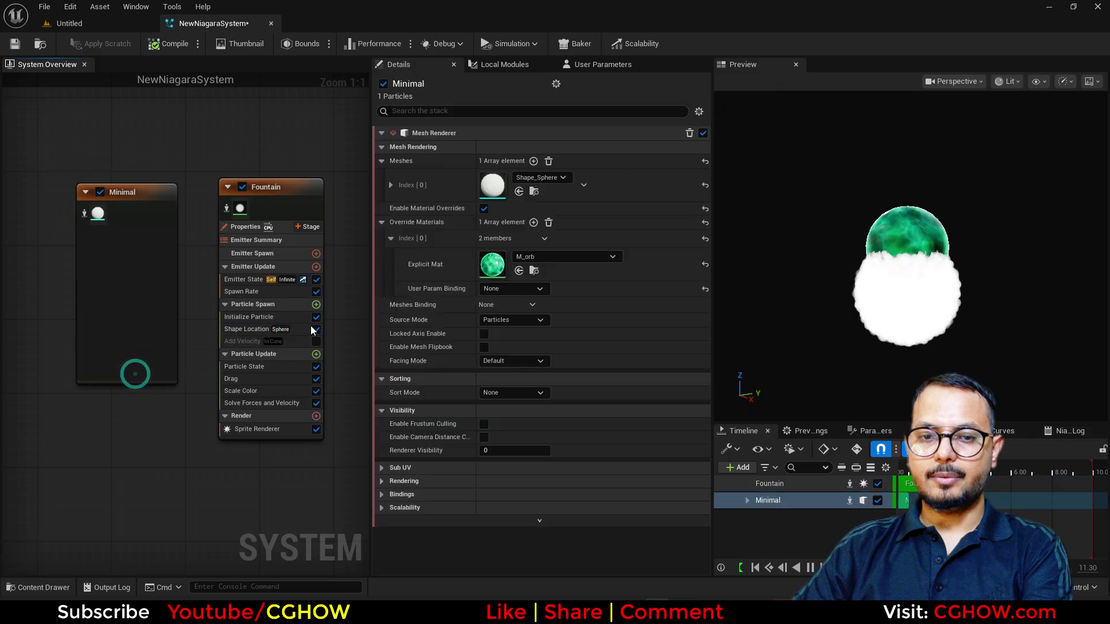
{"action": "left_click", "coordinate": [495, 190]}
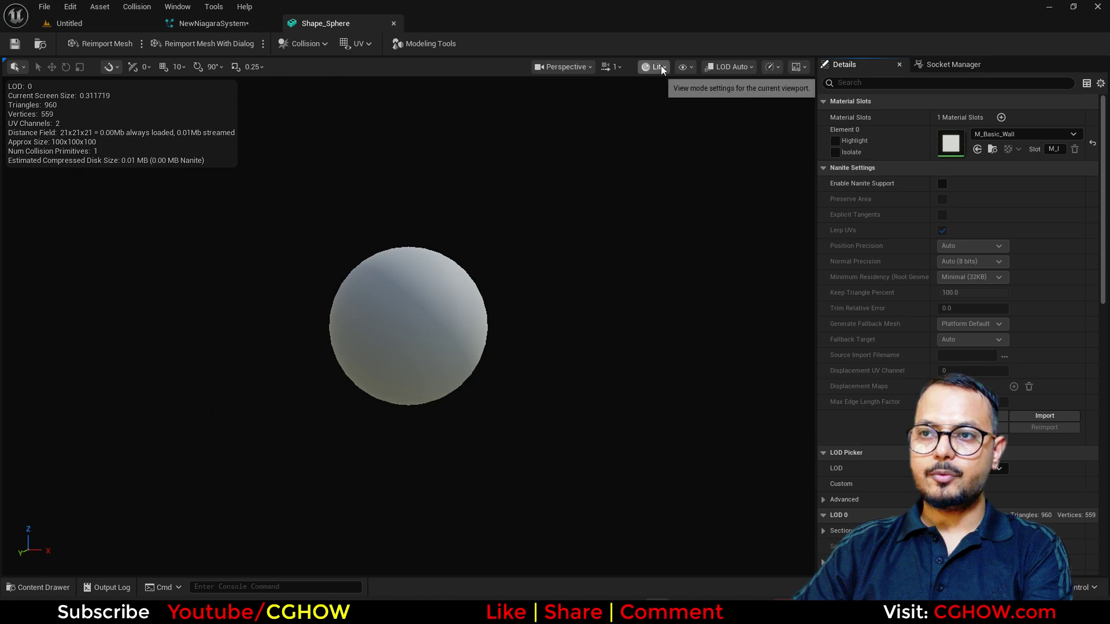
{"action": "left_click", "coordinate": [687, 67]}
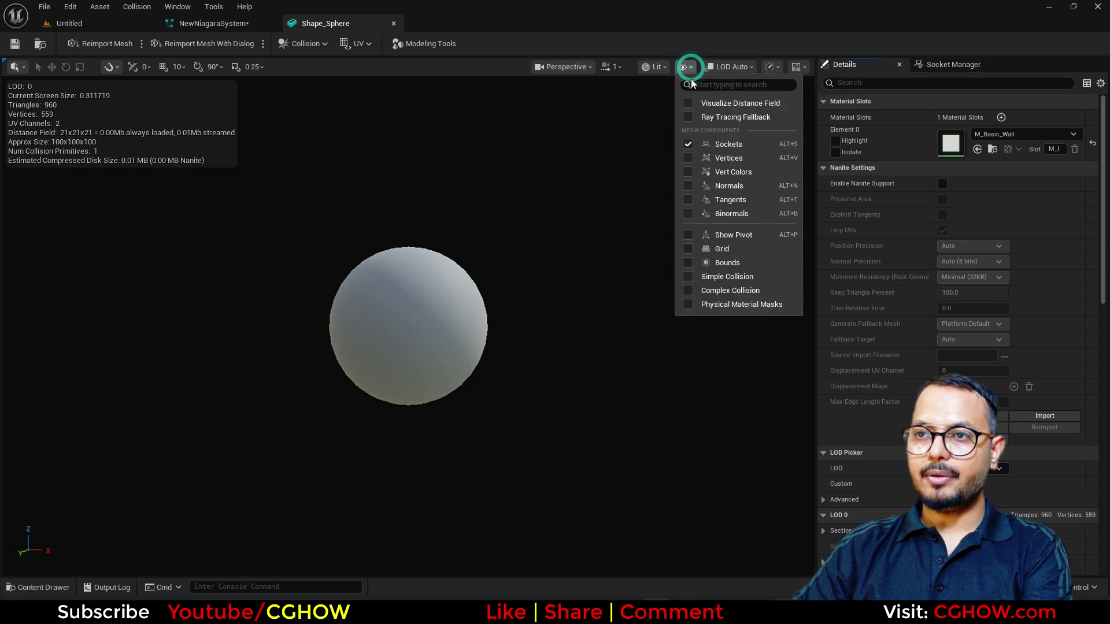
{"action": "left_click", "coordinate": [682, 239]}
{"action": "left_click_drag", "start_coordinate": [401, 480], "coordinate": [408, 373]}
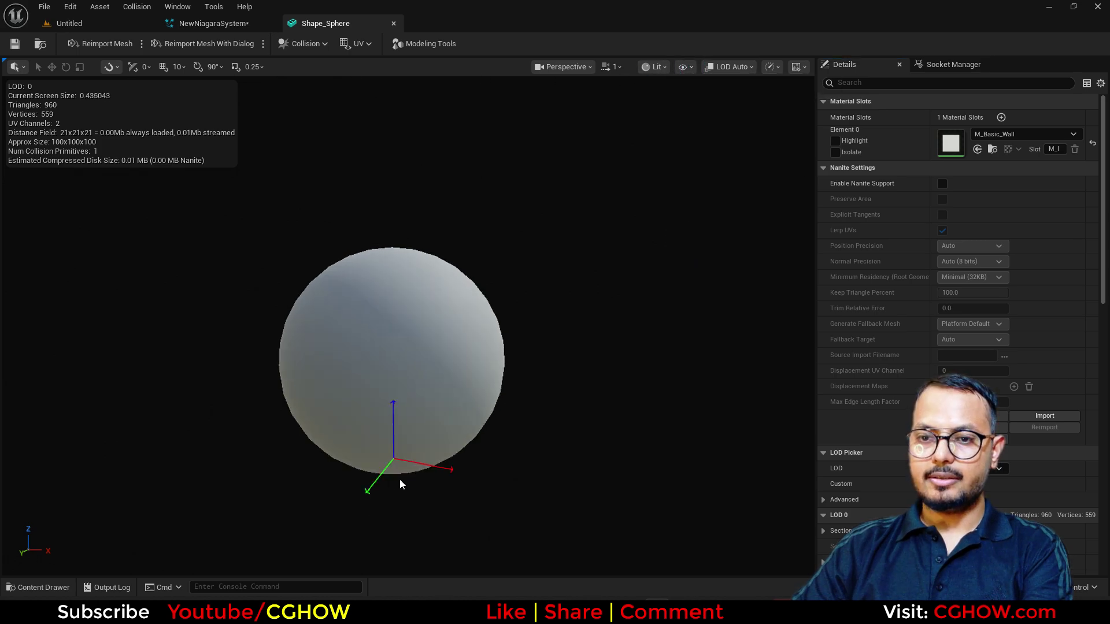
{"action": "left_click", "coordinate": [394, 23]}
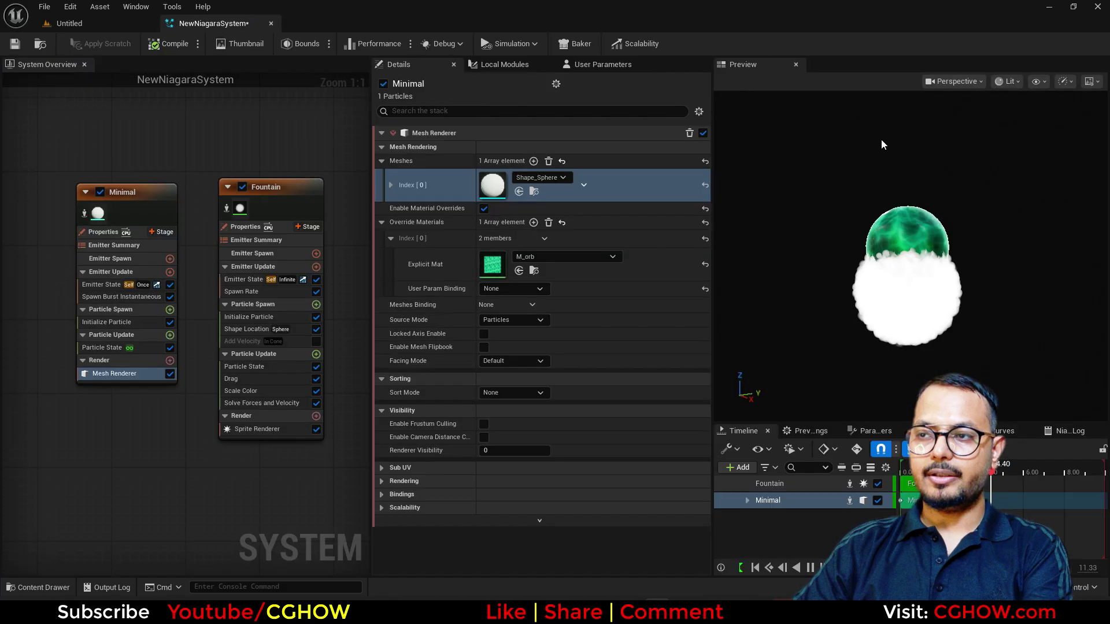
Step: Set the orb mesh's Z pivot offset to -50 and the Fountain's Shape Location sphere radius to about 45
{"action": "left_click", "coordinate": [392, 185]}
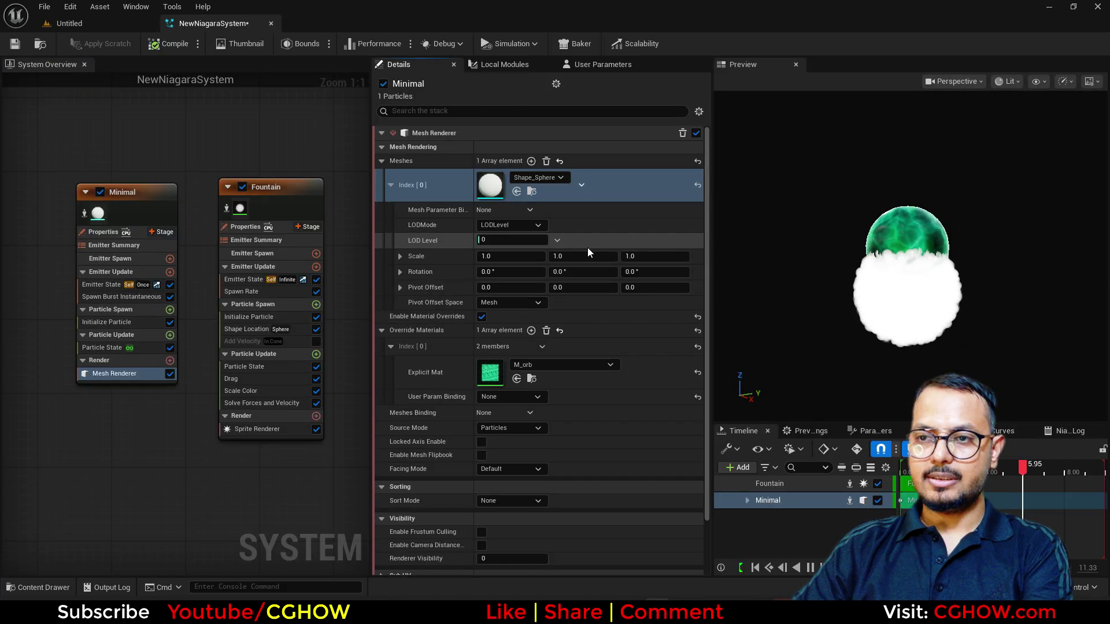
{"action": "left_click", "coordinate": [643, 286]}
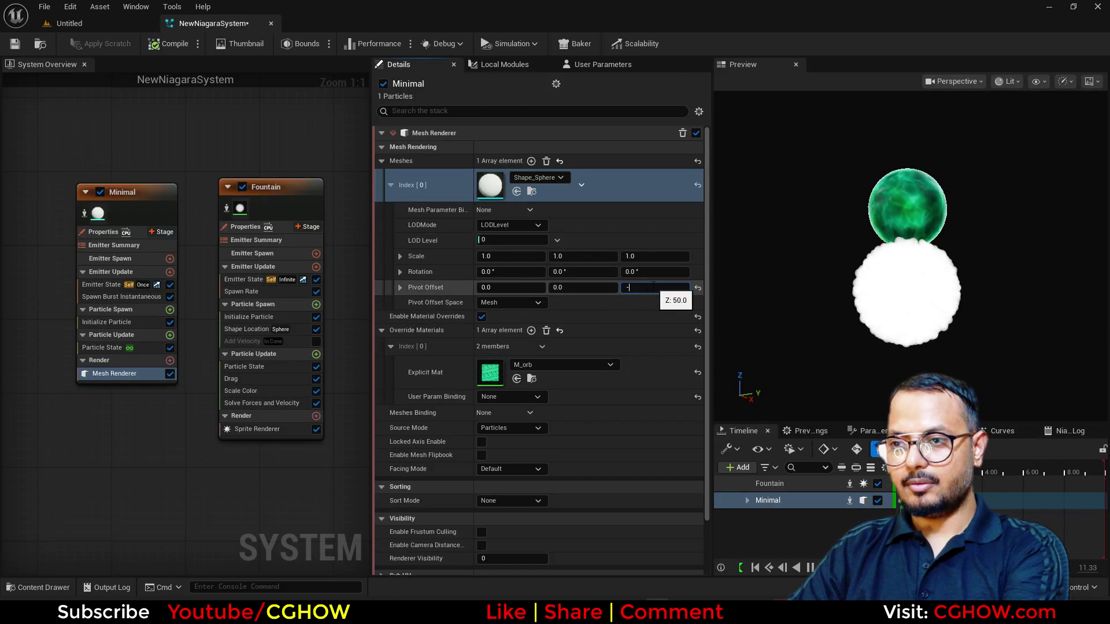
{"action": "key", "text": "Return"}
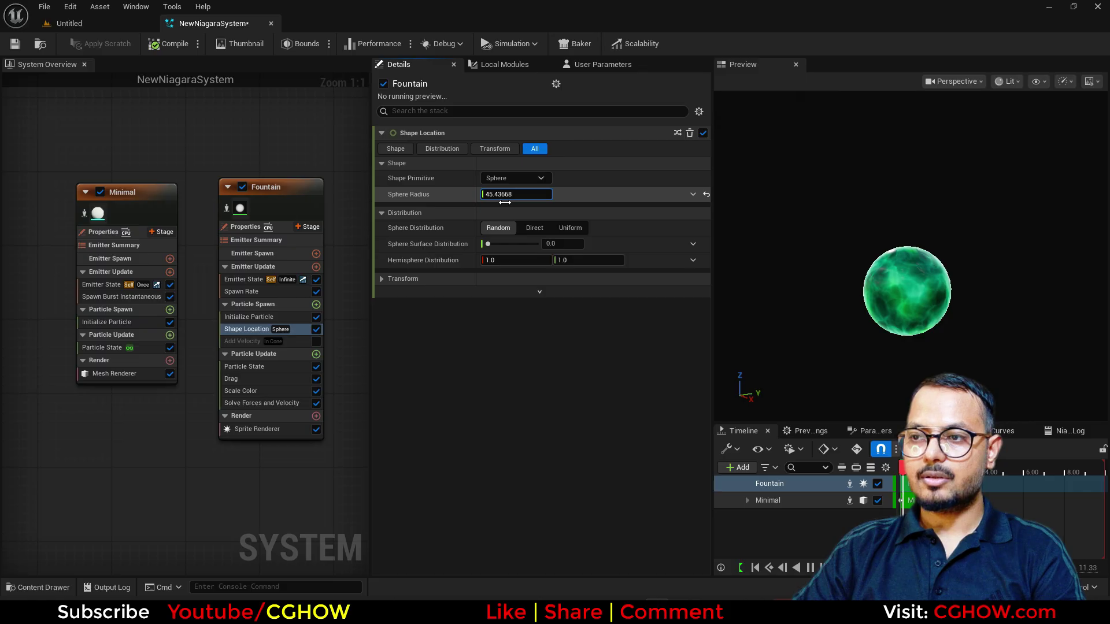
Step: Re-enable the Fountain's Add Velocity module and set its velocity mode to From Point
{"action": "left_click", "coordinate": [316, 341]}
{"action": "left_click", "coordinate": [269, 342]}
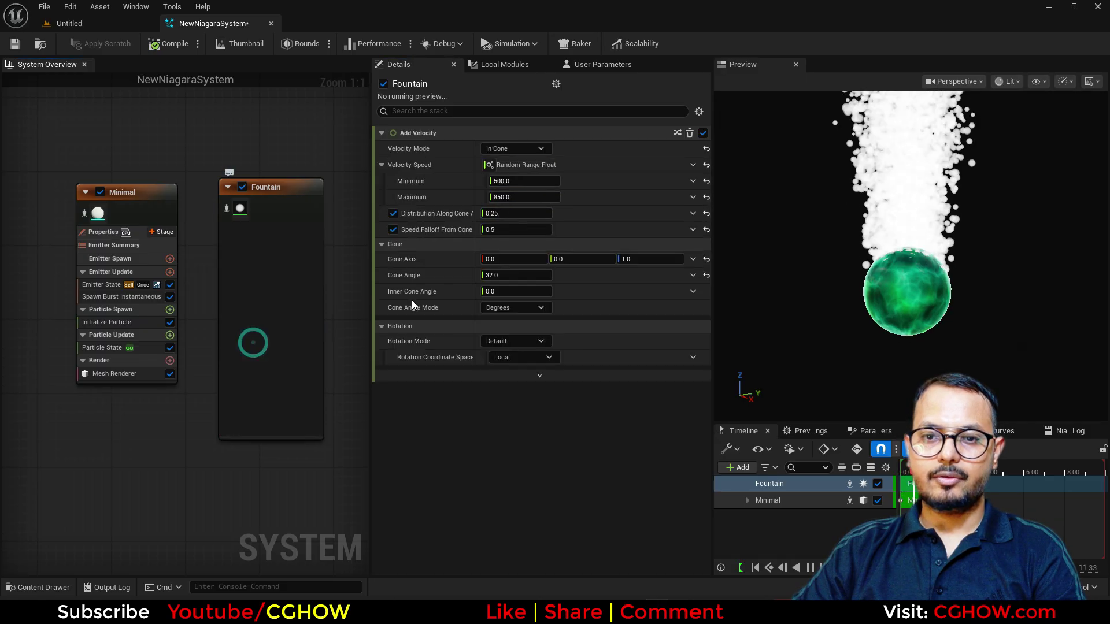
{"action": "left_click", "coordinate": [521, 149]}
{"action": "left_click", "coordinate": [513, 179]}
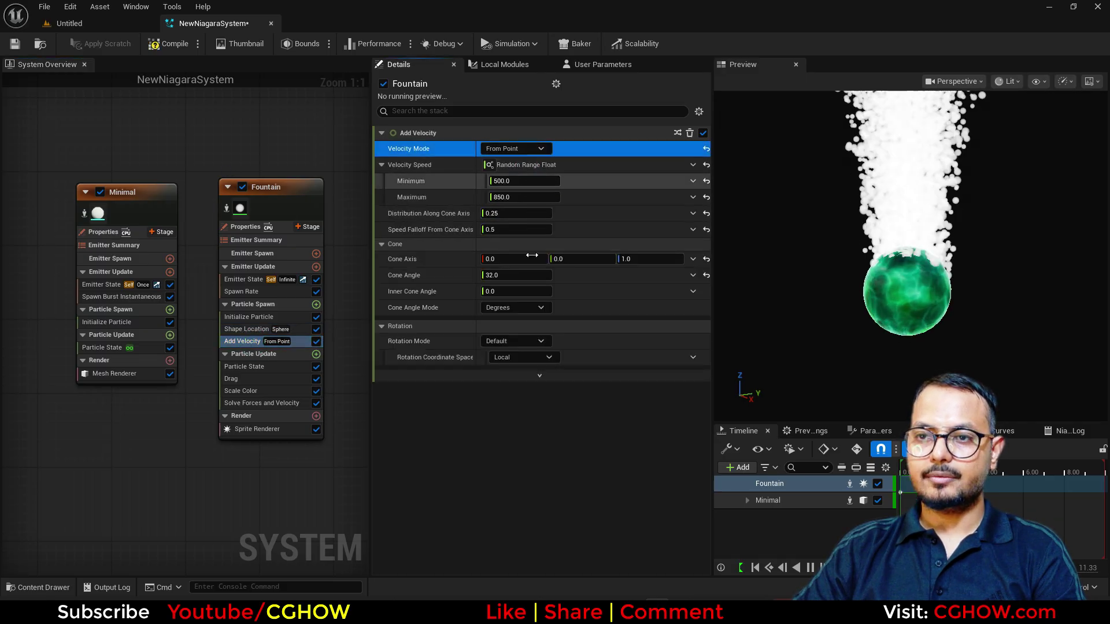
Step: Set the Fountain emitter's spawn rate to 50
{"action": "left_click", "coordinate": [257, 293]}
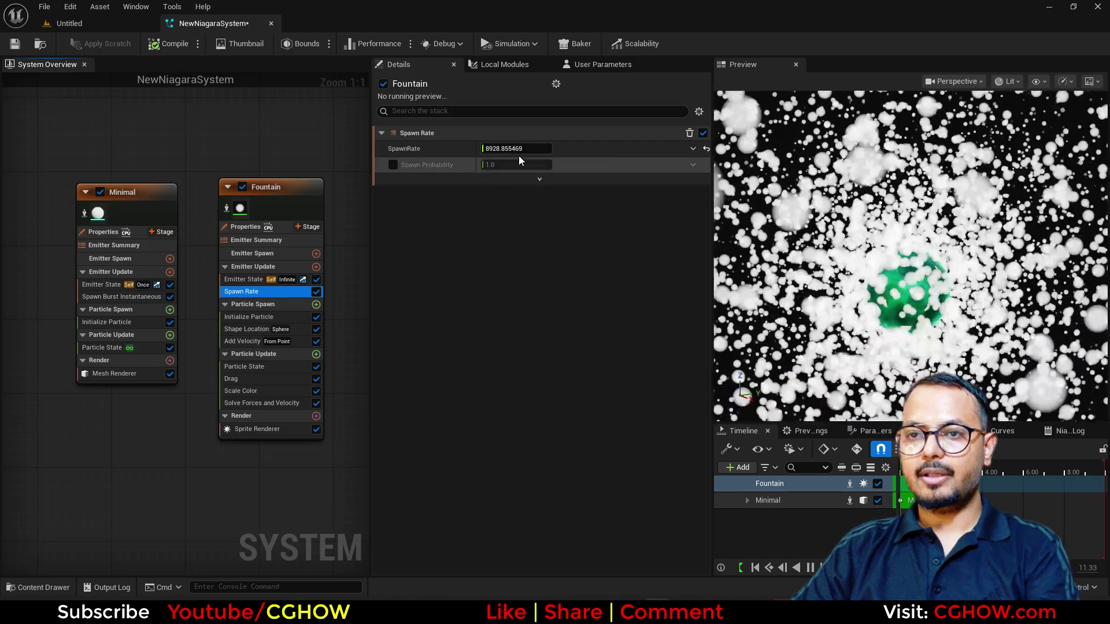
{"action": "left_click", "coordinate": [519, 151]}
{"action": "type", "text": "50"}
{"action": "key", "text": "Return"}
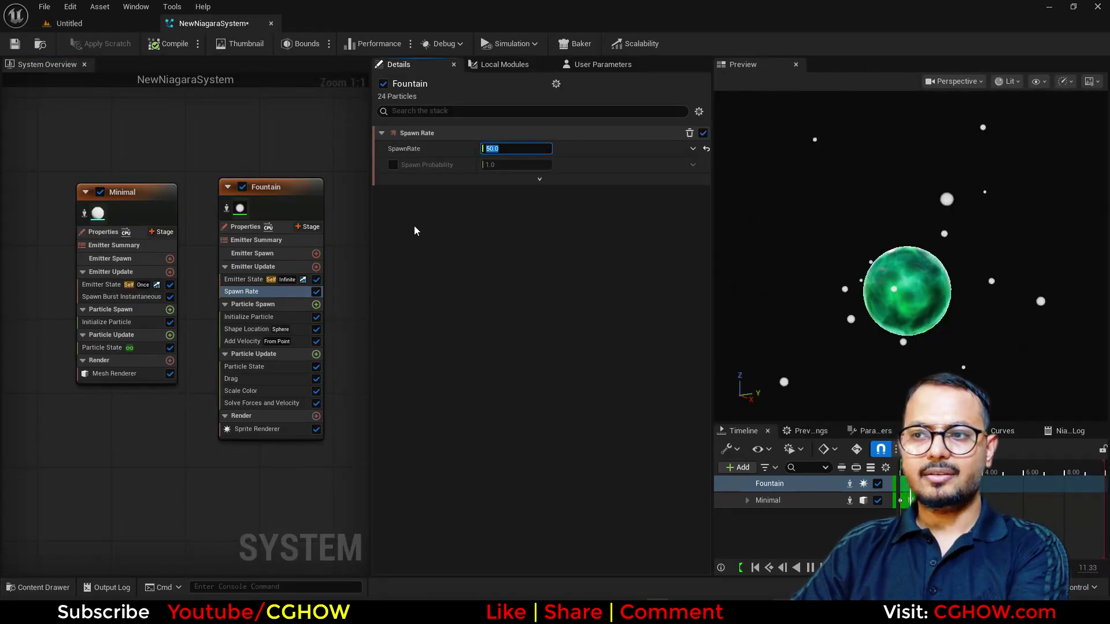
Step: Set the Add Velocity random speed range to a minimum of 0 and a maximum of 50
{"action": "left_click", "coordinate": [238, 340]}
{"action": "left_click", "coordinate": [524, 181]}
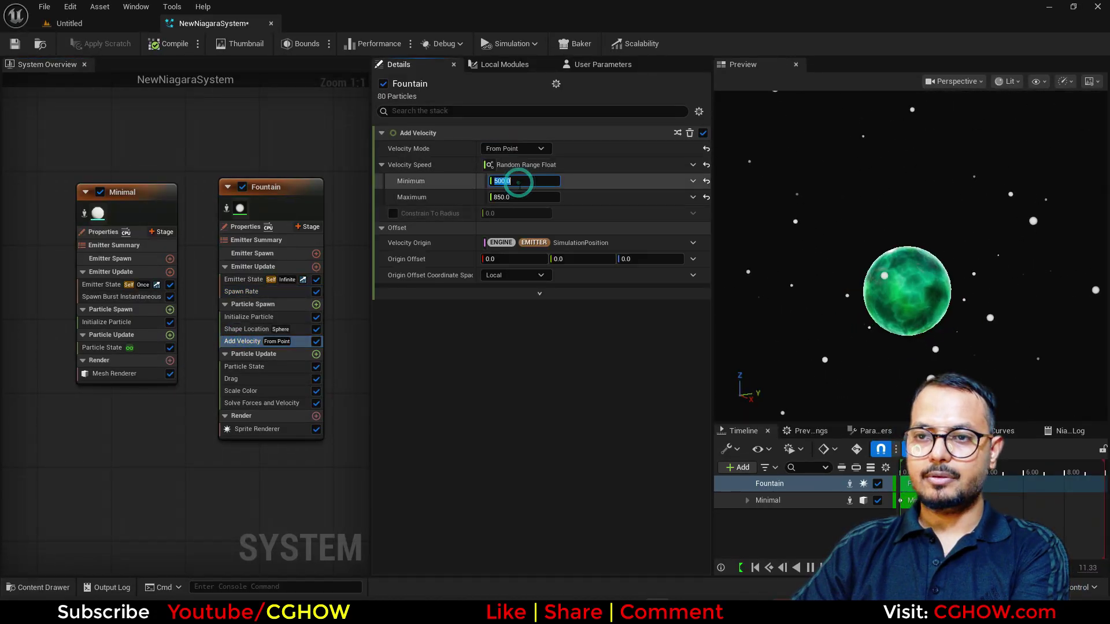
{"action": "key", "text": "Return"}
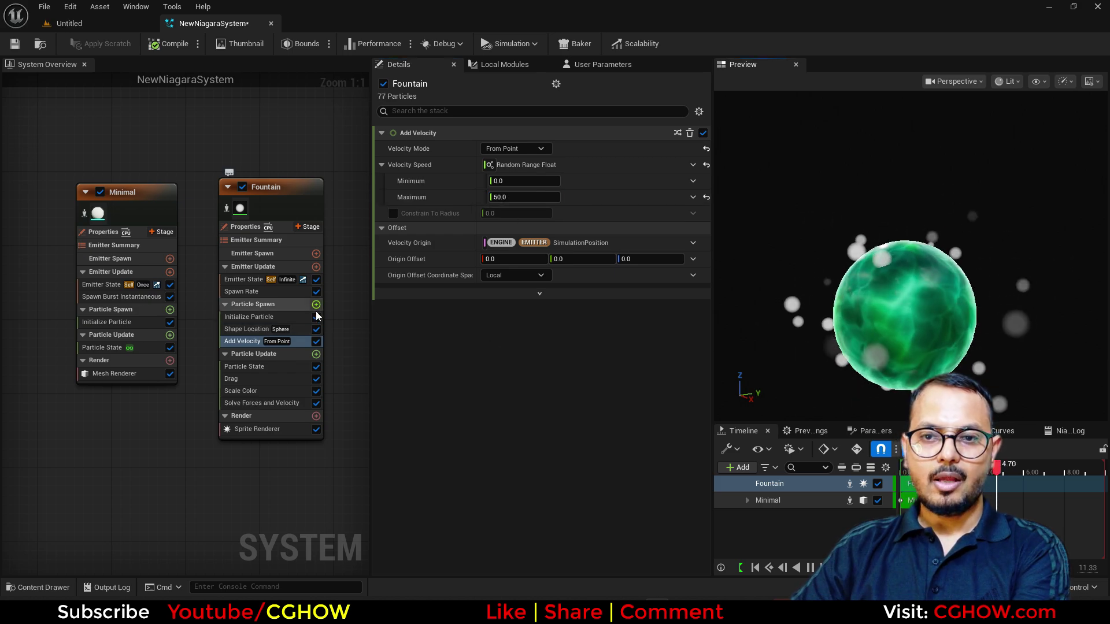
Step: Add a Gravity Force module to the Fountain's Particle Update and set its Z gravity to 5
{"action": "left_click", "coordinate": [316, 355]}
{"action": "type", "text": "gra"}
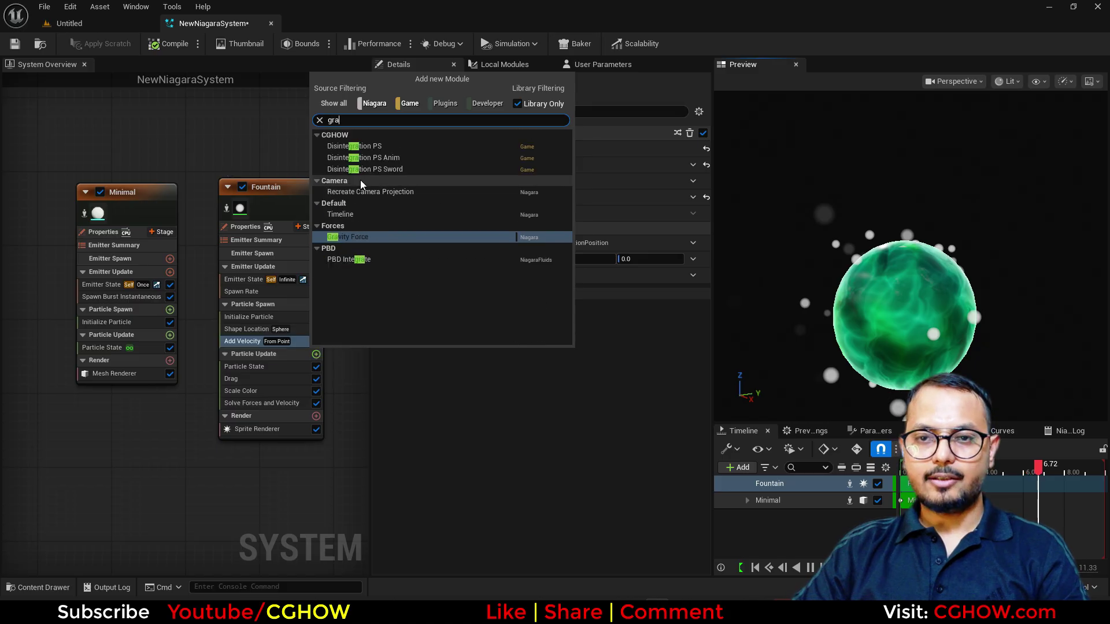
{"action": "left_click", "coordinate": [346, 237]}
{"action": "left_click", "coordinate": [640, 148]}
{"action": "type", "text": "5"}
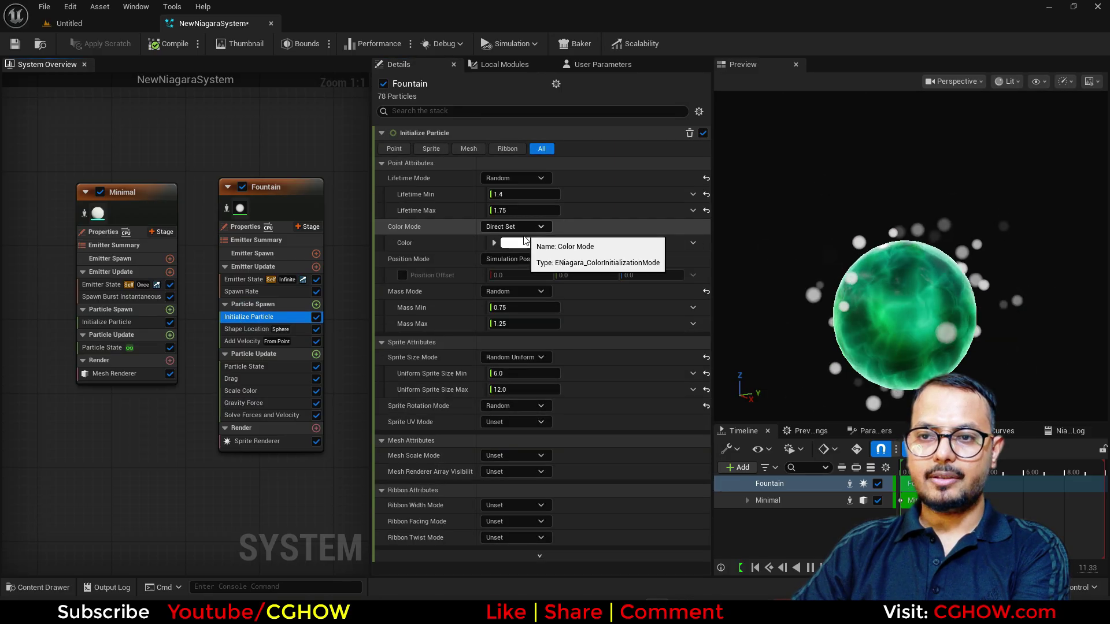
Step: Set the Fountain particles' color mode to Random Hue/Saturation/Value with a bright green base color (07FF00FF)
{"action": "left_click", "coordinate": [514, 226]}
{"action": "left_click", "coordinate": [536, 281]}
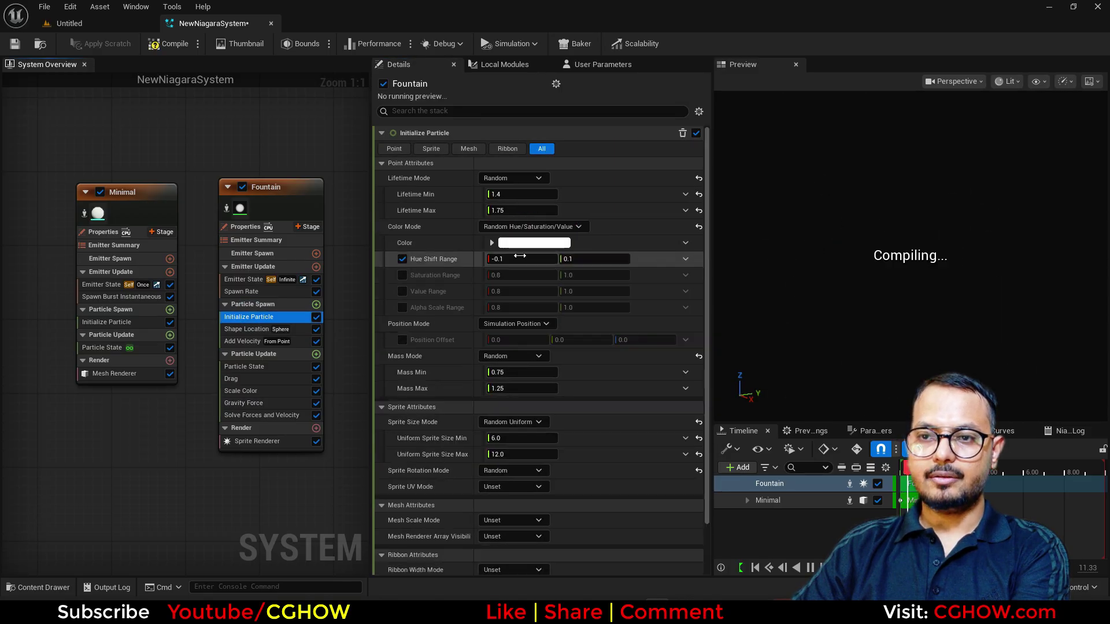
{"action": "left_click", "coordinate": [534, 242]}
{"action": "left_click_drag", "start_coordinate": [570, 345], "coordinate": [552, 393]}
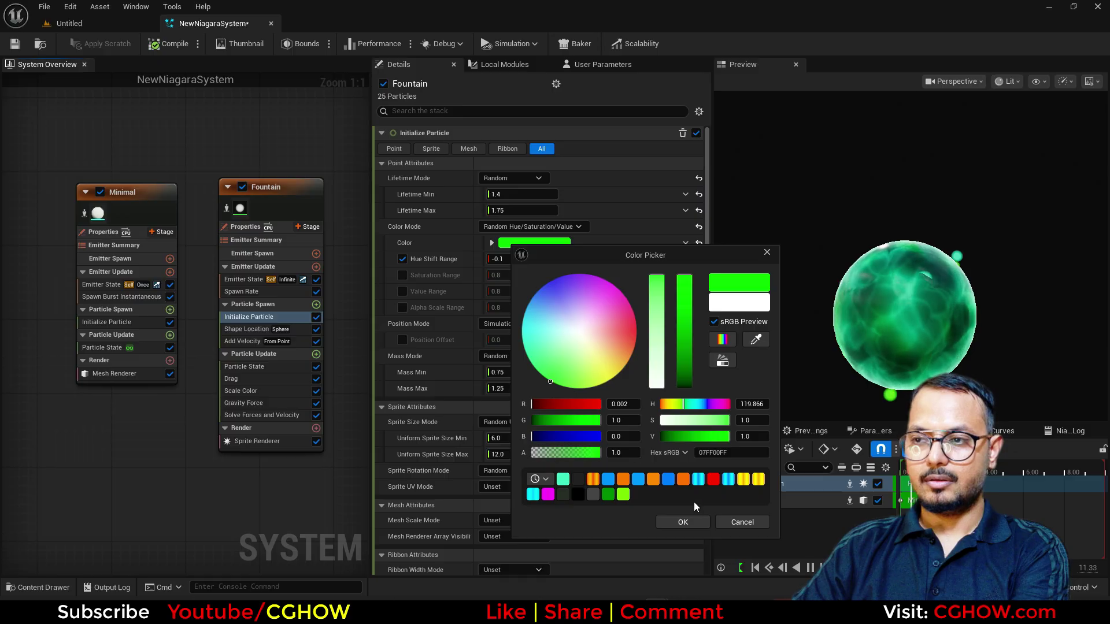
{"action": "left_click", "coordinate": [687, 522]}
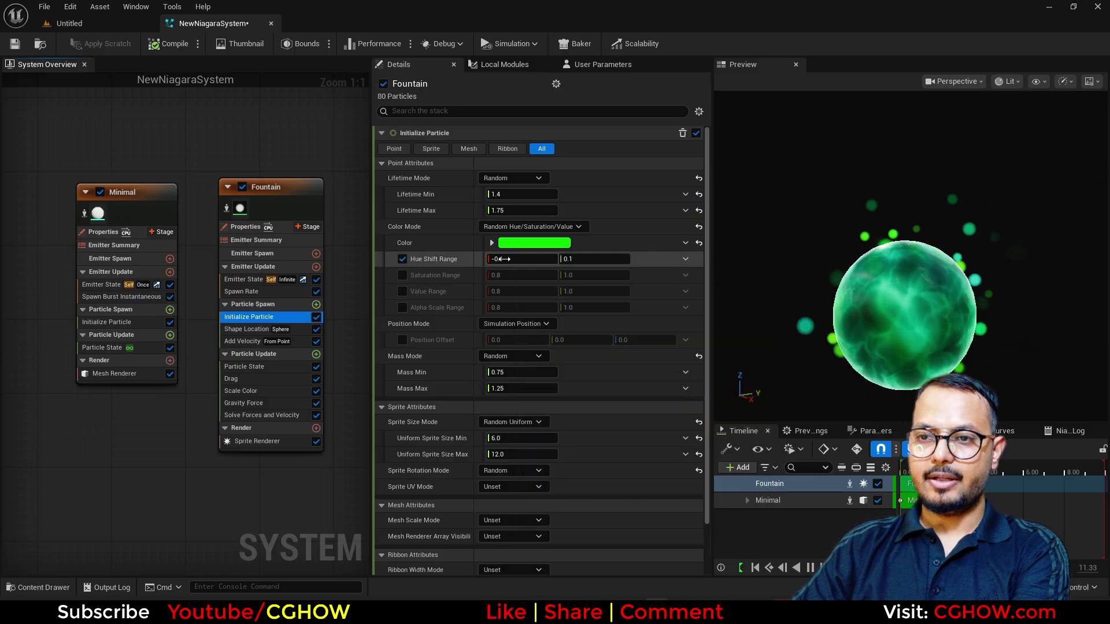
Step: Enable the particle color's Value Range and set its maximum to 5
{"action": "left_click", "coordinate": [400, 291]}
{"action": "left_click", "coordinate": [612, 292]}
{"action": "type", "text": "5"}
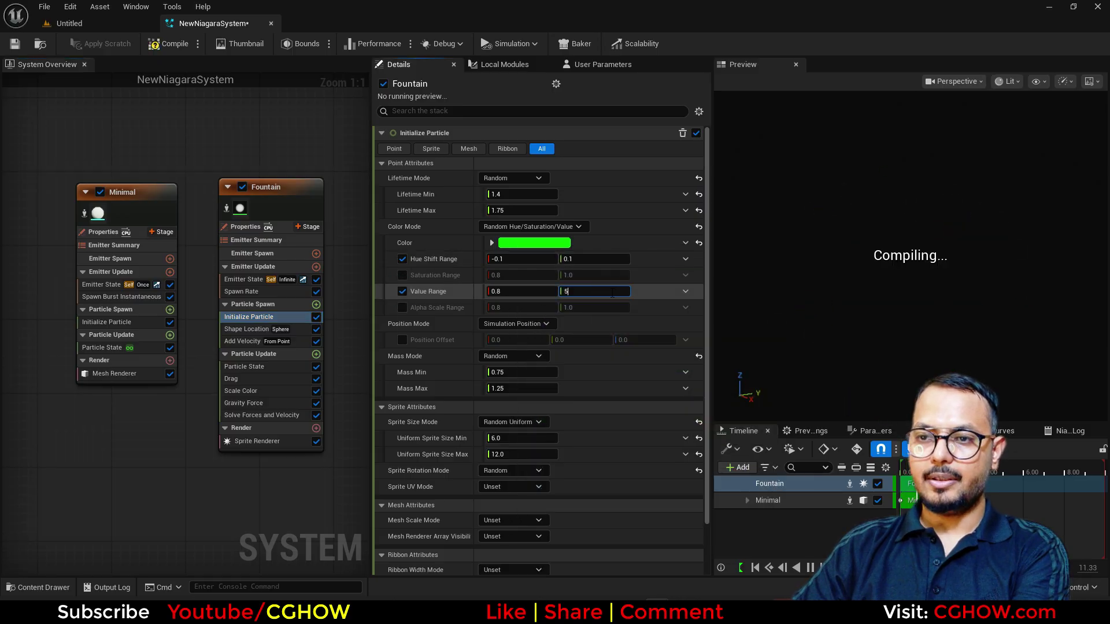
Step: Set the uniform sprite size range to 1 minimum and 5 maximum, and set the mass mode to Unset / (Mass of 1)
{"action": "left_click", "coordinate": [505, 455]}
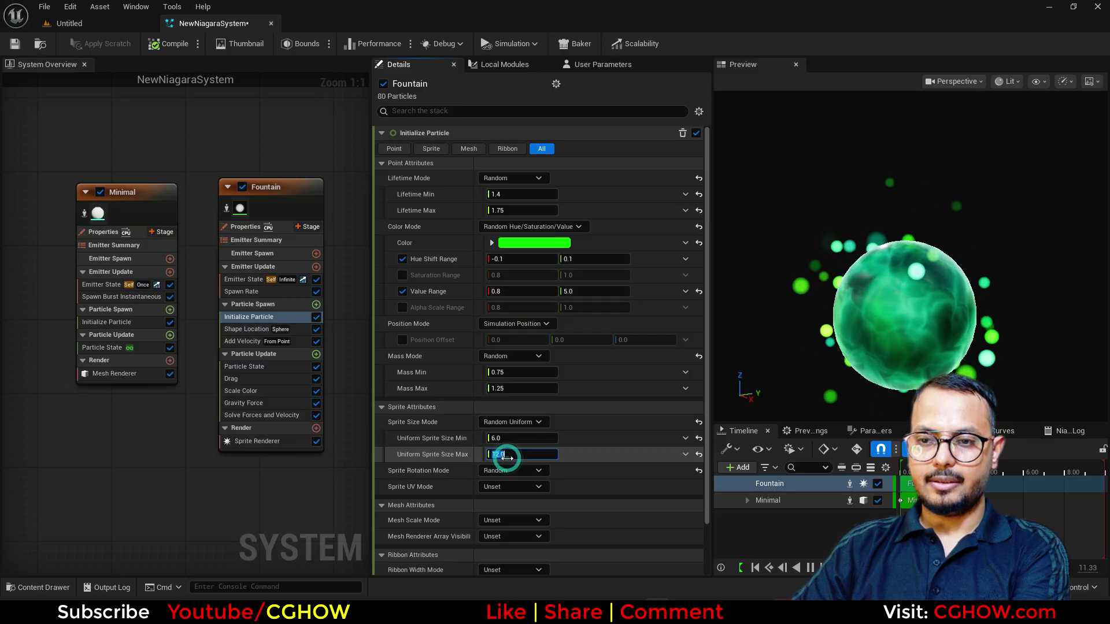
{"action": "type", "text": "5"}
{"action": "key", "text": "Return"}
{"action": "left_click", "coordinate": [513, 439]}
{"action": "type", "text": "1"}
{"action": "key", "text": "Return"}
{"action": "left_click", "coordinate": [513, 356]}
{"action": "left_click", "coordinate": [508, 368]}
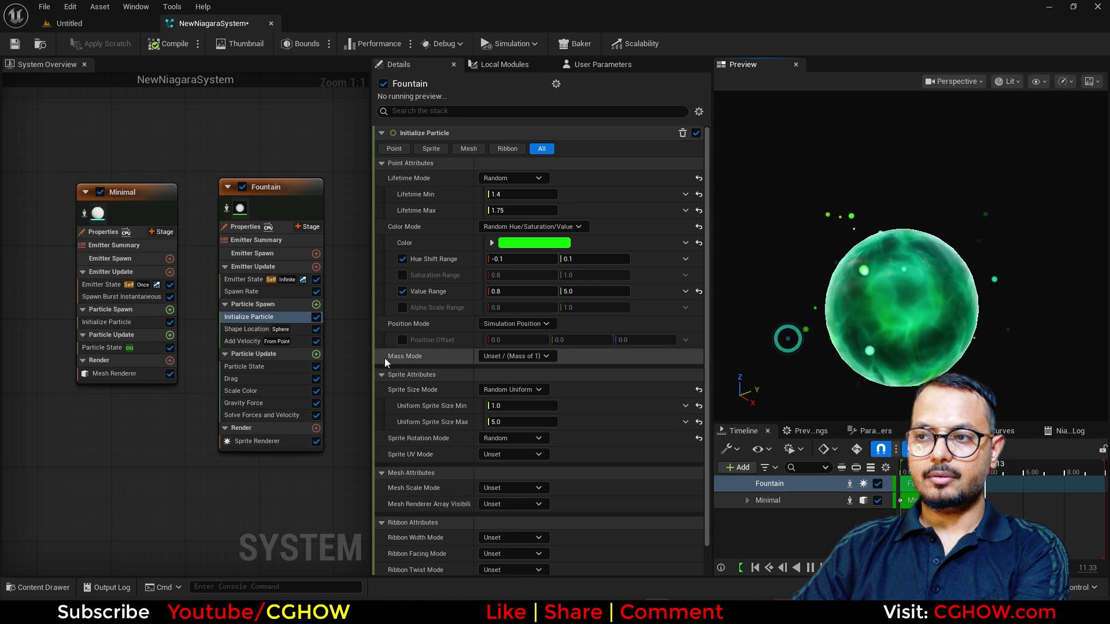
Step: Set the drag of the Fountain's Drag module to 1
{"action": "left_click", "coordinate": [248, 384]}
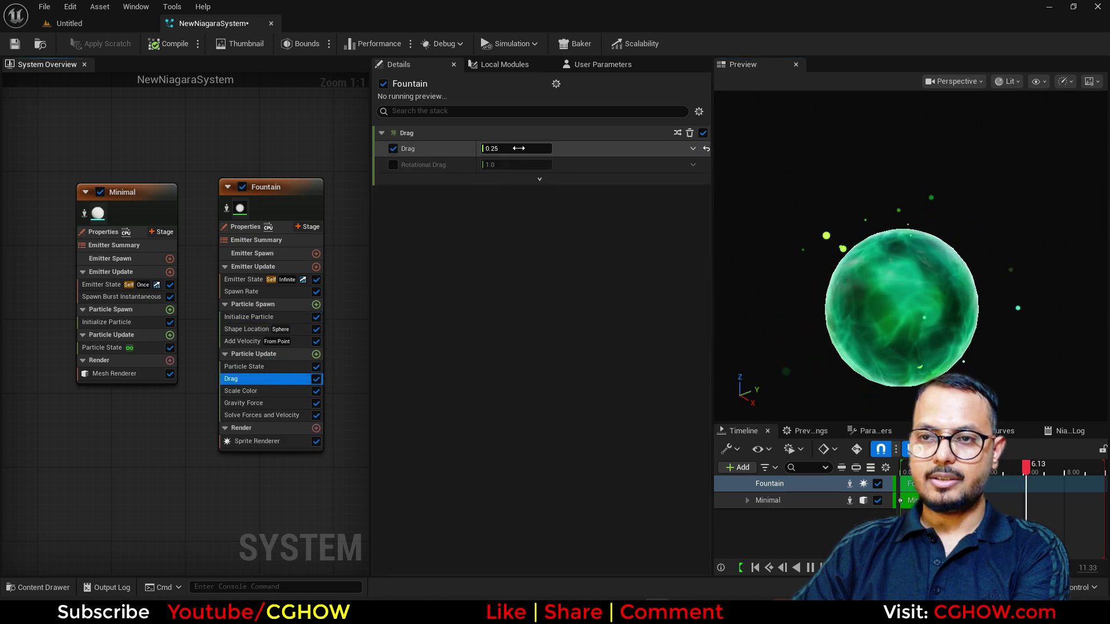
{"action": "type", "text": "1"}
{"action": "key", "text": "Return"}
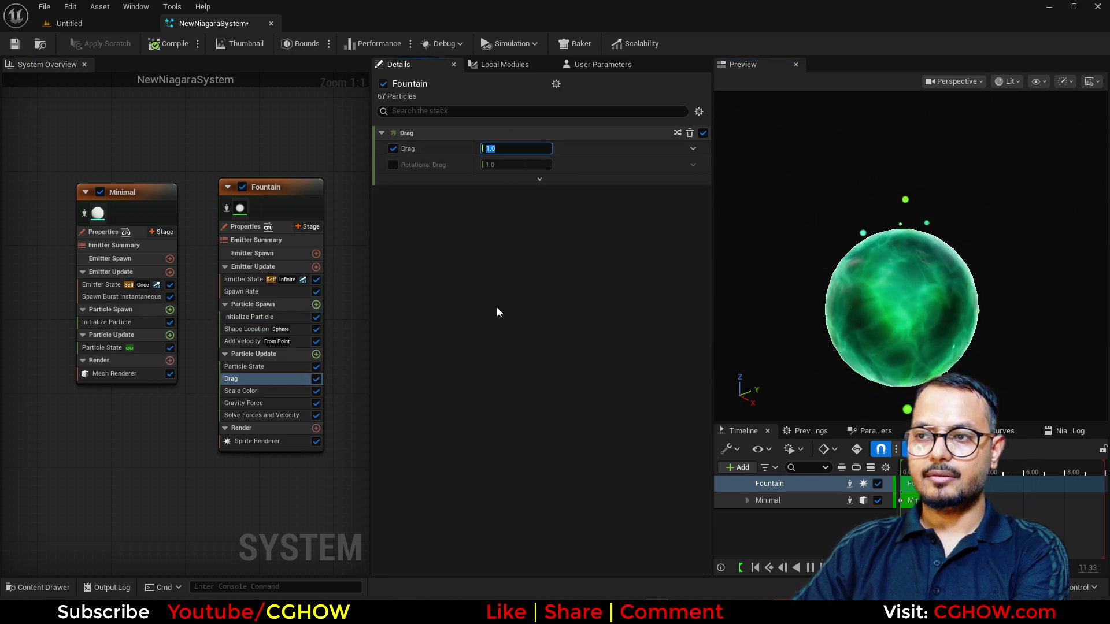
Step: Add a Curl Noise Force to the Fountain's Particle Update with noise strength 100 and Pan Noise Field enabled at Z 1
{"action": "left_click", "coordinate": [315, 354]}
{"action": "type", "text": "cur"}
{"action": "left_click", "coordinate": [356, 191]}
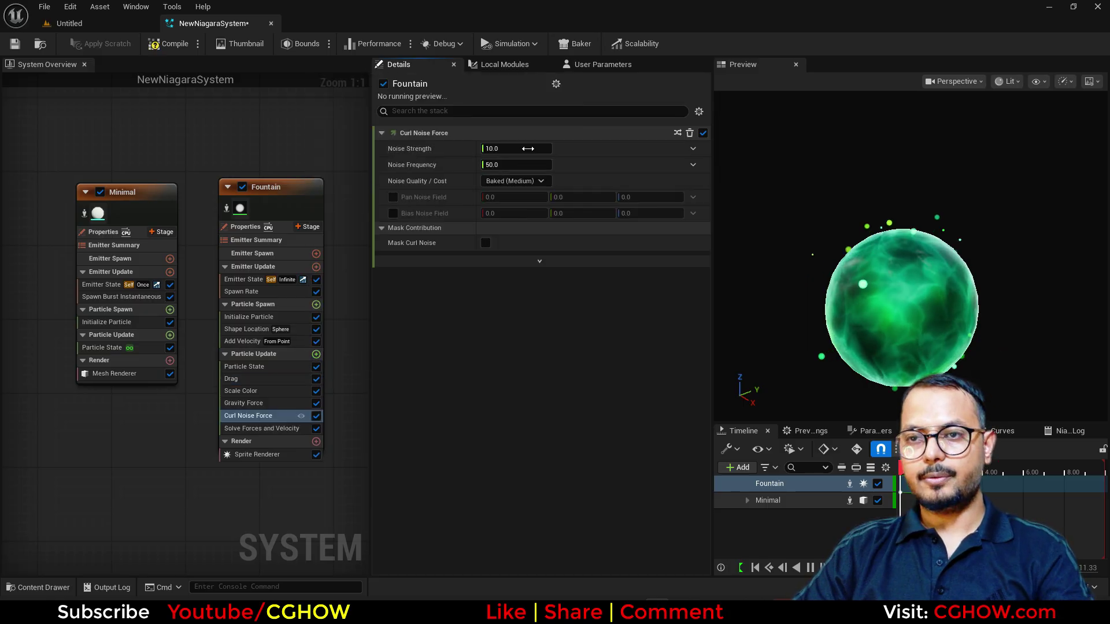
{"action": "left_click", "coordinate": [508, 149]}
{"action": "type", "text": "100"}
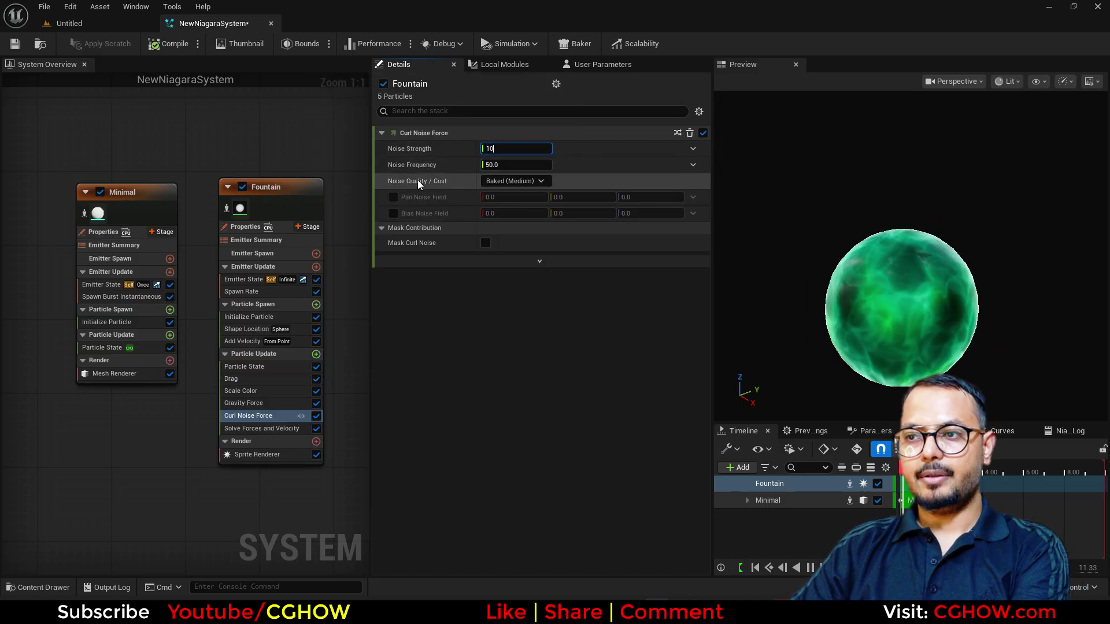
{"action": "left_click", "coordinate": [526, 202]}
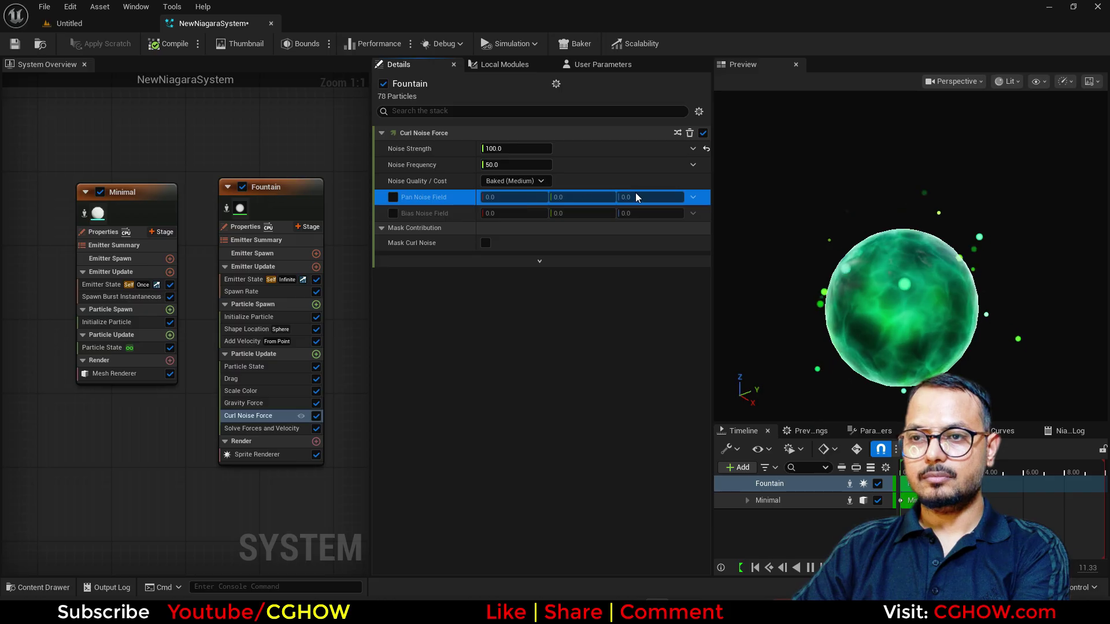
{"action": "left_click", "coordinate": [393, 197]}
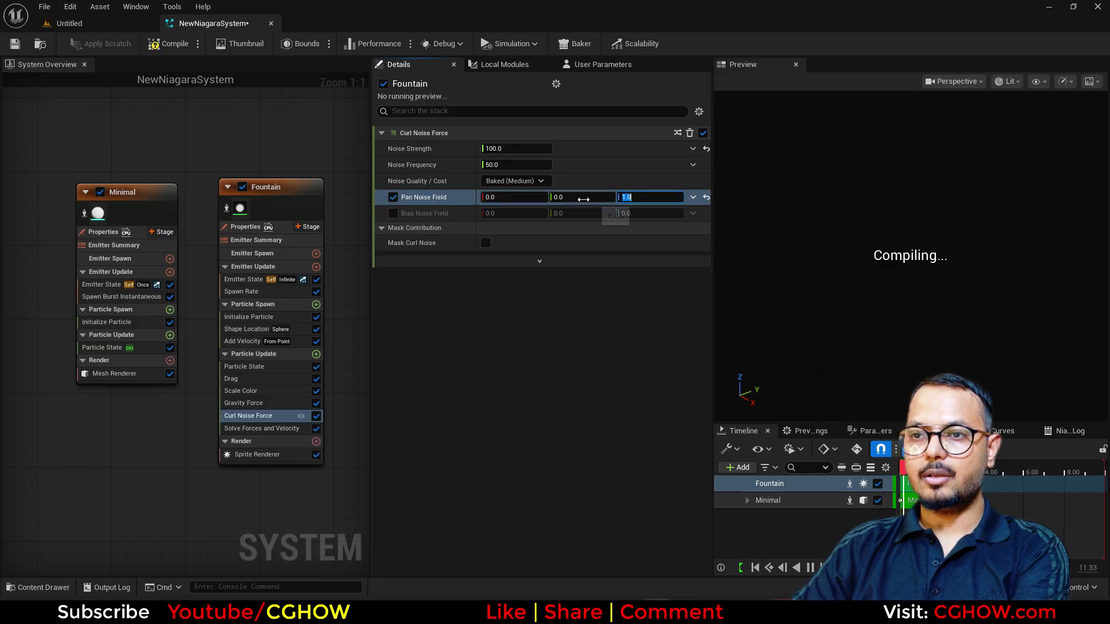
Step: Set the Fountain's Curl Noise Force Pan Noise Field to 0.2 on X and 0.5 on Y
{"action": "left_click", "coordinate": [583, 200]}
{"action": "type", "text": ".5"}
{"action": "left_click", "coordinate": [514, 199]}
{"action": "type", "text": ".2"}
{"action": "key", "text": "Return"}
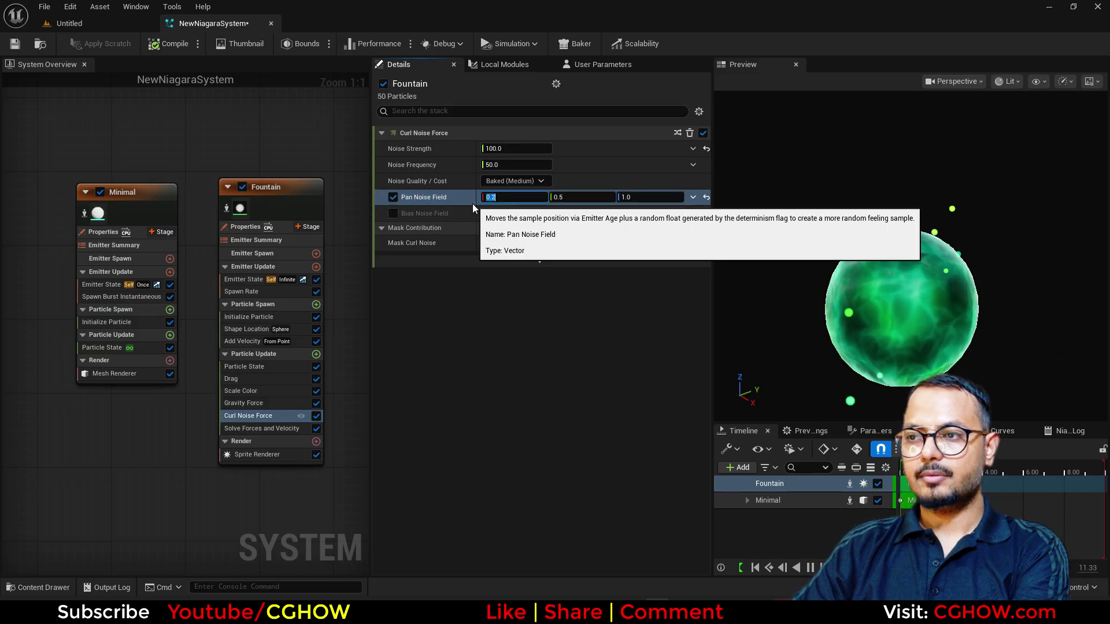
Step: Set the Curl Noise Force's noise strength to 50 and check the particles around the orb in the preview
{"action": "left_click", "coordinate": [516, 148]}
{"action": "type", "text": "50"}
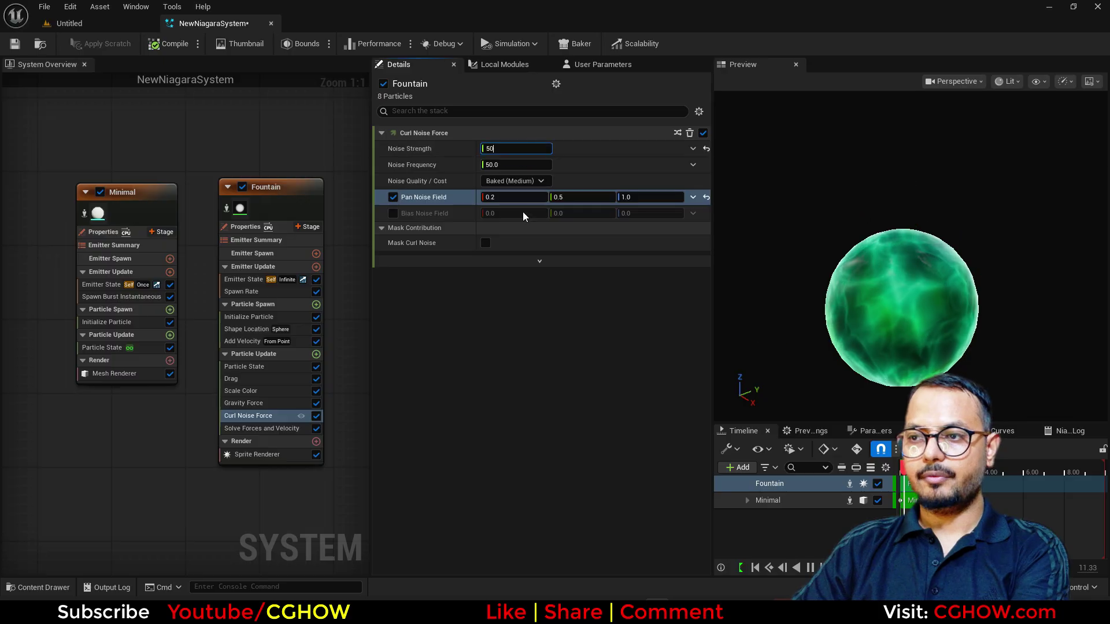
{"action": "key", "text": "Return"}
{"action": "left_click_drag", "start_coordinate": [918, 320], "coordinate": [1087, 321]}
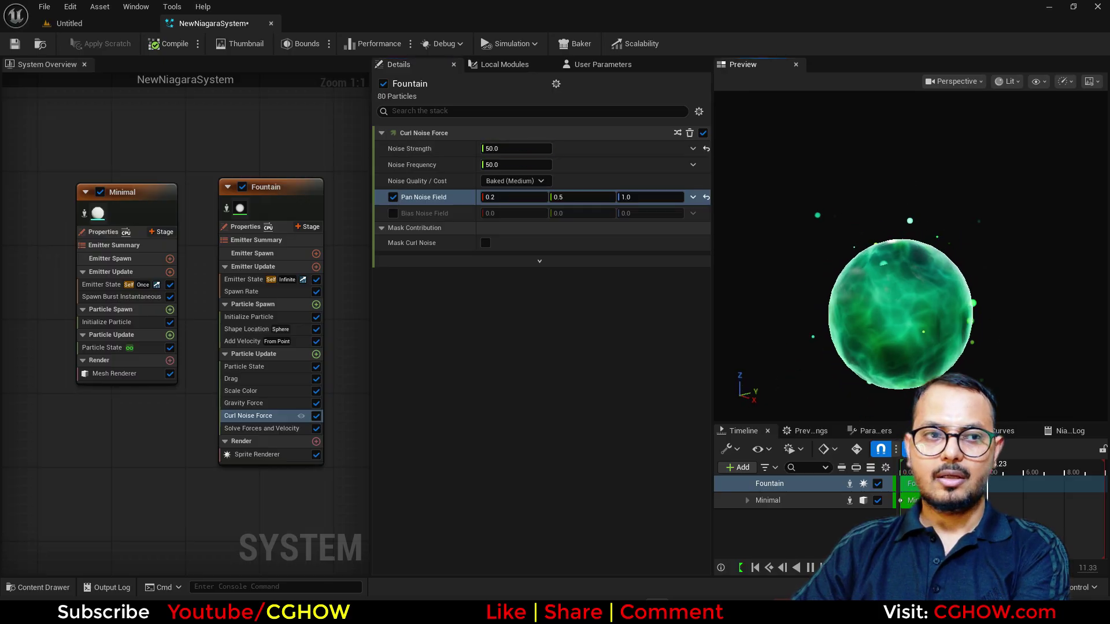
{"action": "left_click_drag", "start_coordinate": [869, 272], "coordinate": [948, 272]}
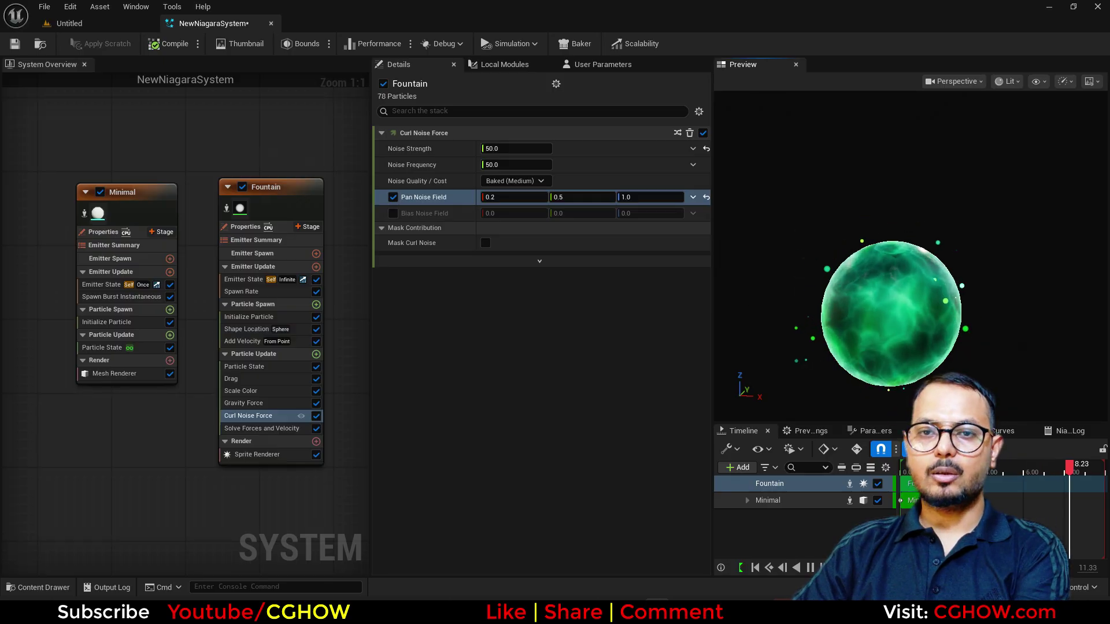
Step: Duplicate the Fountain emitter beside the original and open the copy's Sprite Renderer settings
{"action": "right_click_drag", "start_coordinate": [274, 194], "coordinate": [162, 188]}
{"action": "left_click", "coordinate": [162, 189]}
{"action": "left_click", "coordinate": [233, 161]}
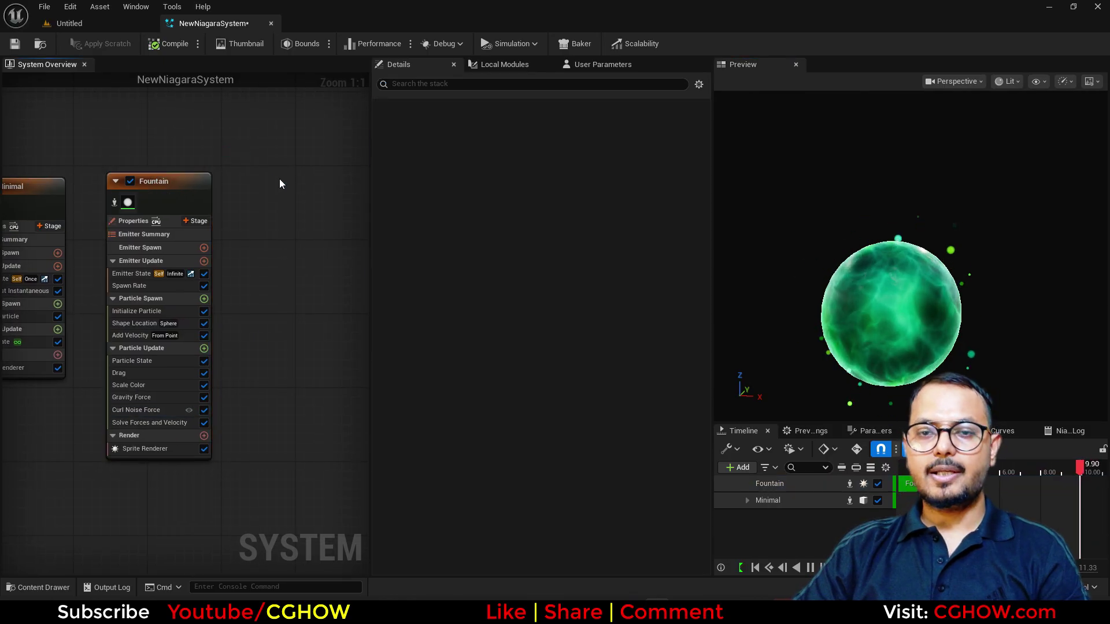
{"action": "key", "text": "ctrl+v"}
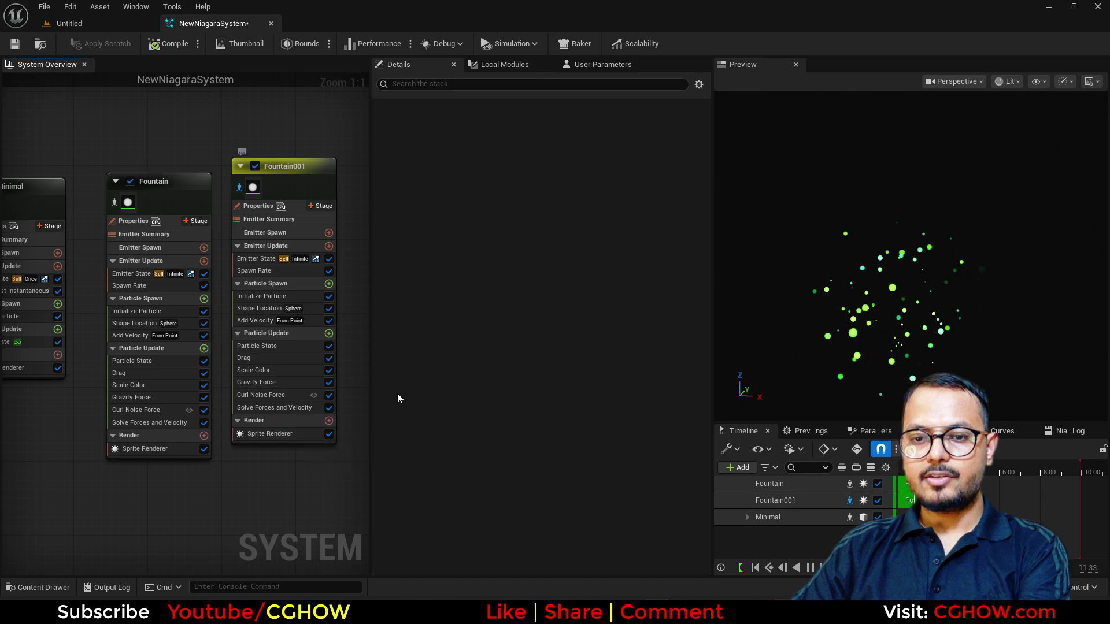
{"action": "left_click", "coordinate": [278, 434]}
Step: Search the project's CGHOWVFX content folder for "smoke" assets and look through the smoke materials
{"action": "left_click", "coordinate": [108, 26]}
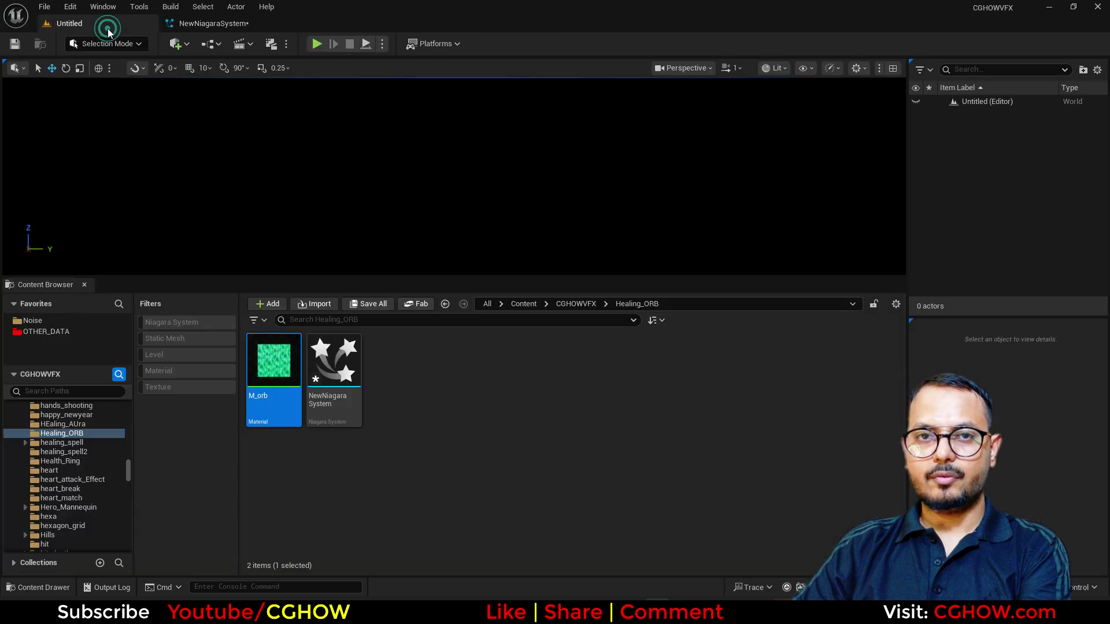
{"action": "left_click_drag", "start_coordinate": [129, 474], "coordinate": [128, 396]}
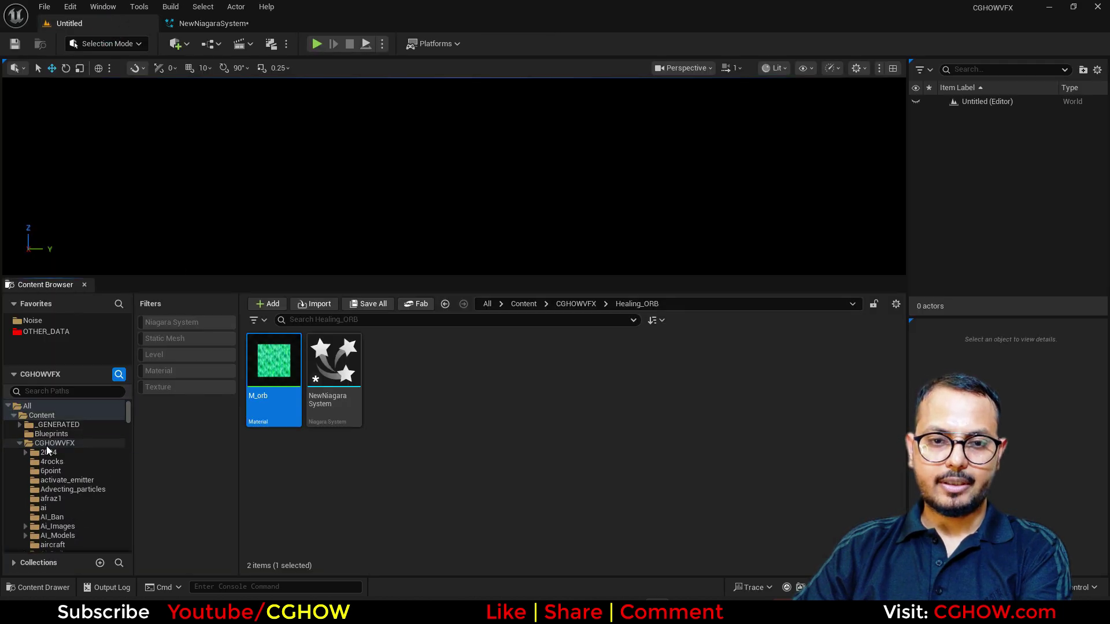
{"action": "left_click", "coordinate": [47, 445]}
{"action": "left_click", "coordinate": [328, 321]}
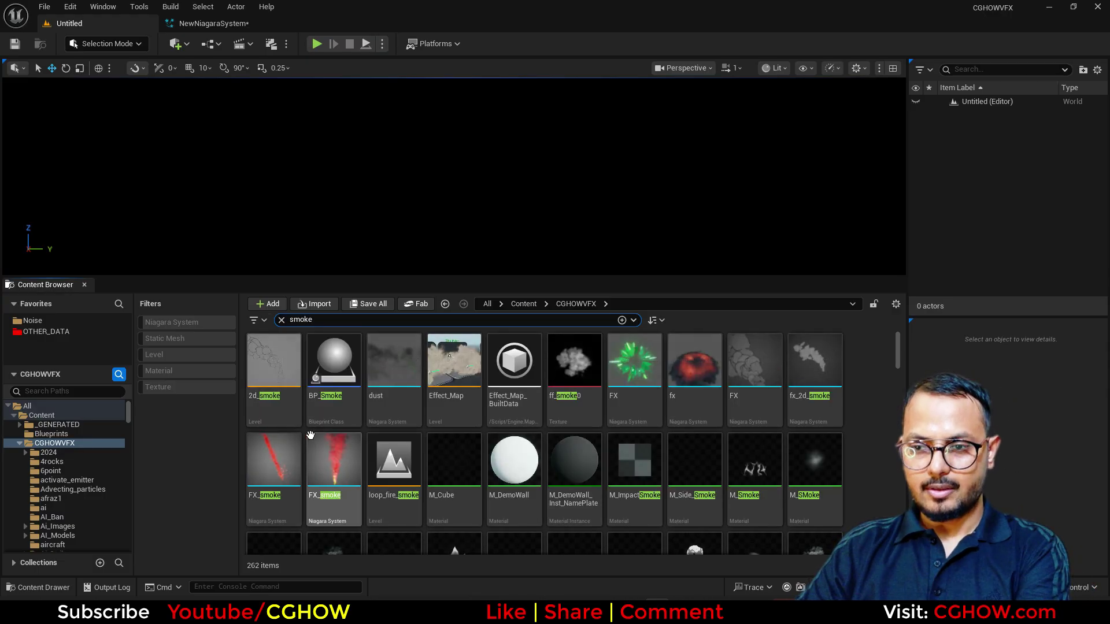
{"action": "scroll", "coordinate": [565, 450], "scroll_direction": "down", "scroll_amount": 5}
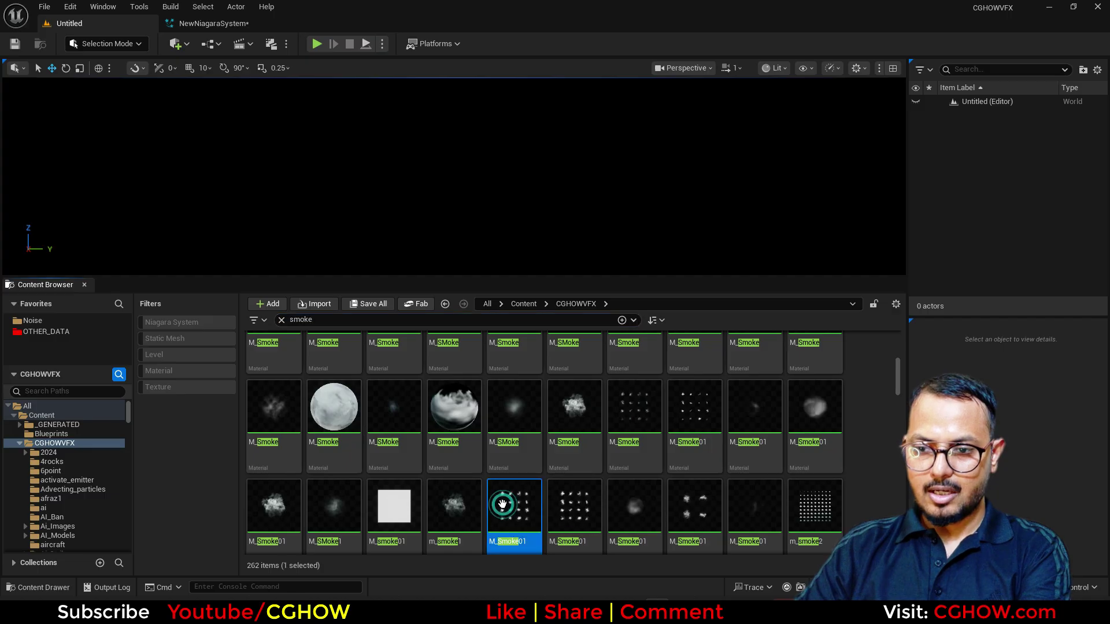
Step: Open several of the found smoke materials, including M_Smoke01 and M_Smoke, to compare their previews and node graphs
{"action": "double_click", "coordinate": [502, 505]}
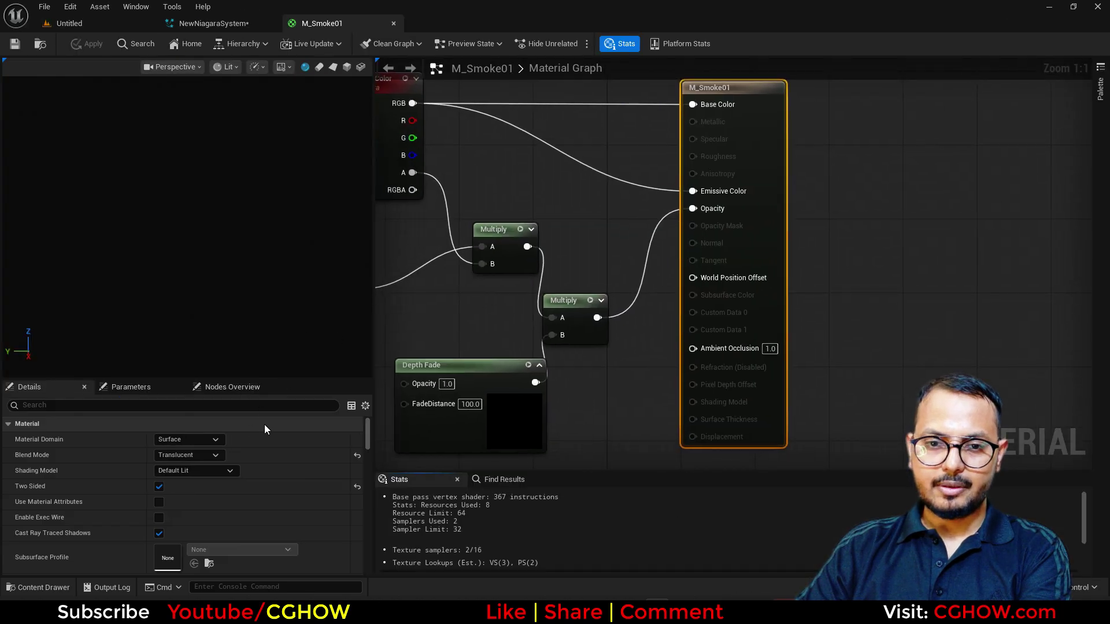
{"action": "left_click", "coordinate": [116, 26]}
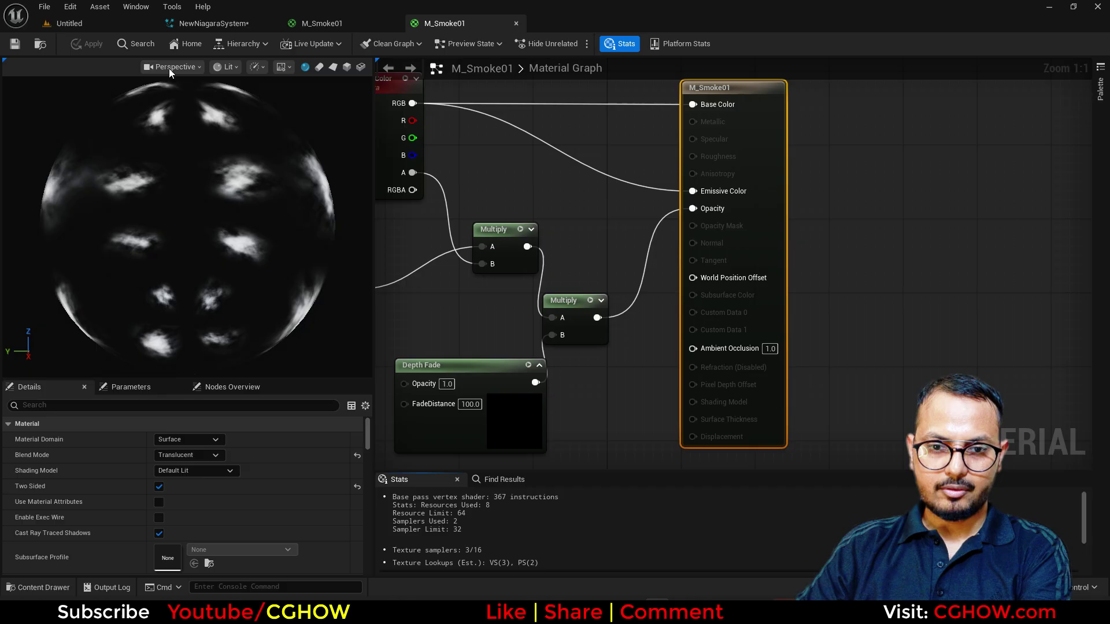
{"action": "left_click", "coordinate": [112, 22]}
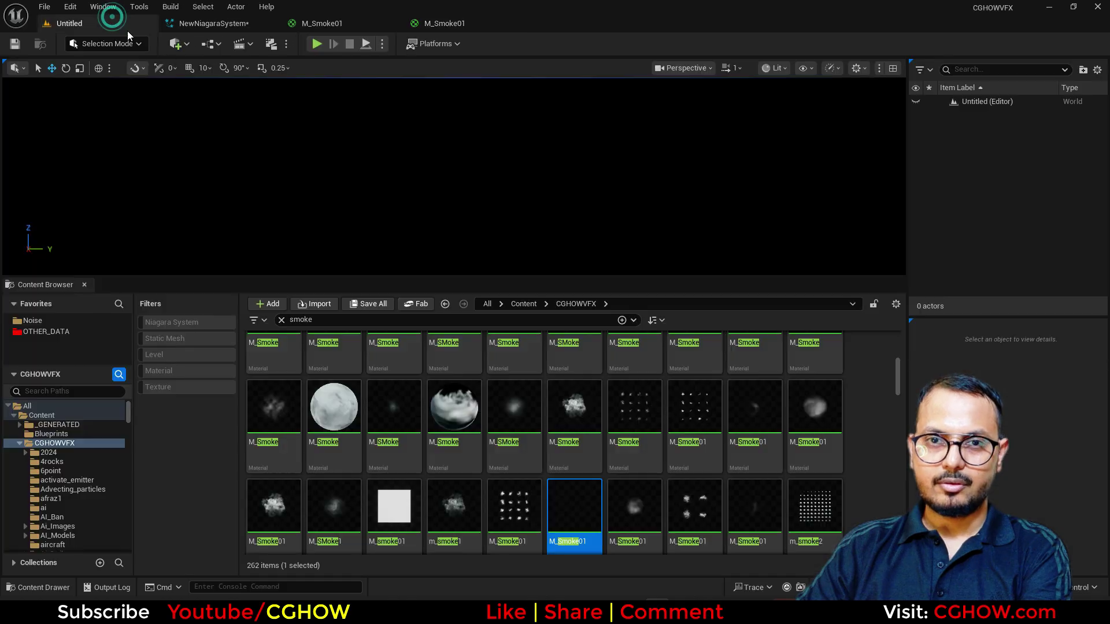
{"action": "left_click", "coordinate": [639, 444]}
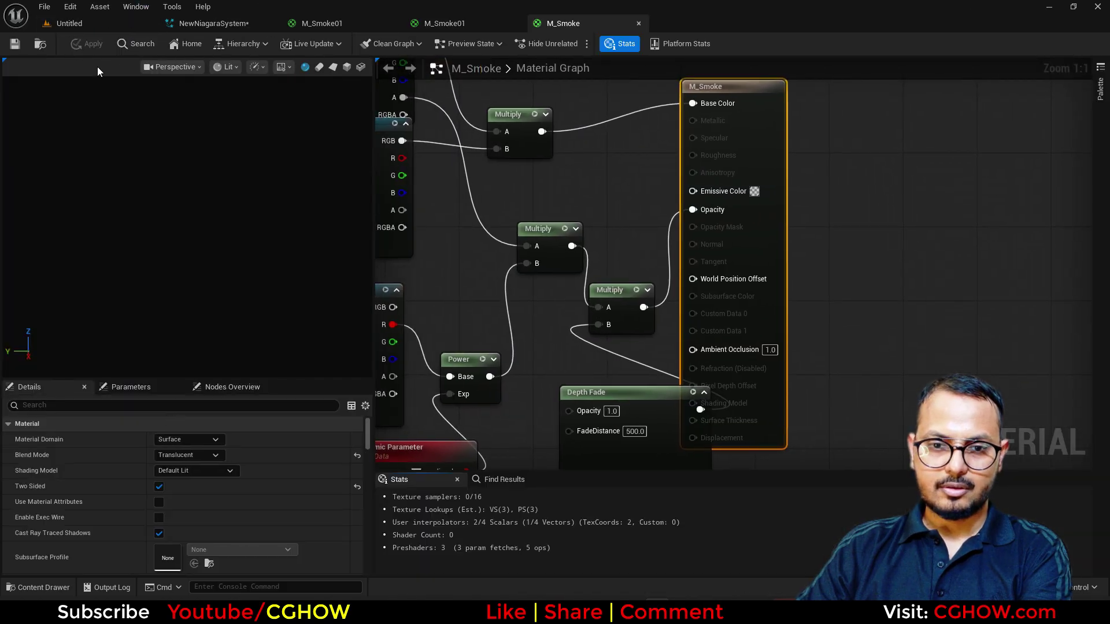
Step: Locate the M_Smoke01 material in the Rock_slash folder, create a material instance from it and open the instance
{"action": "left_click", "coordinate": [82, 24]}
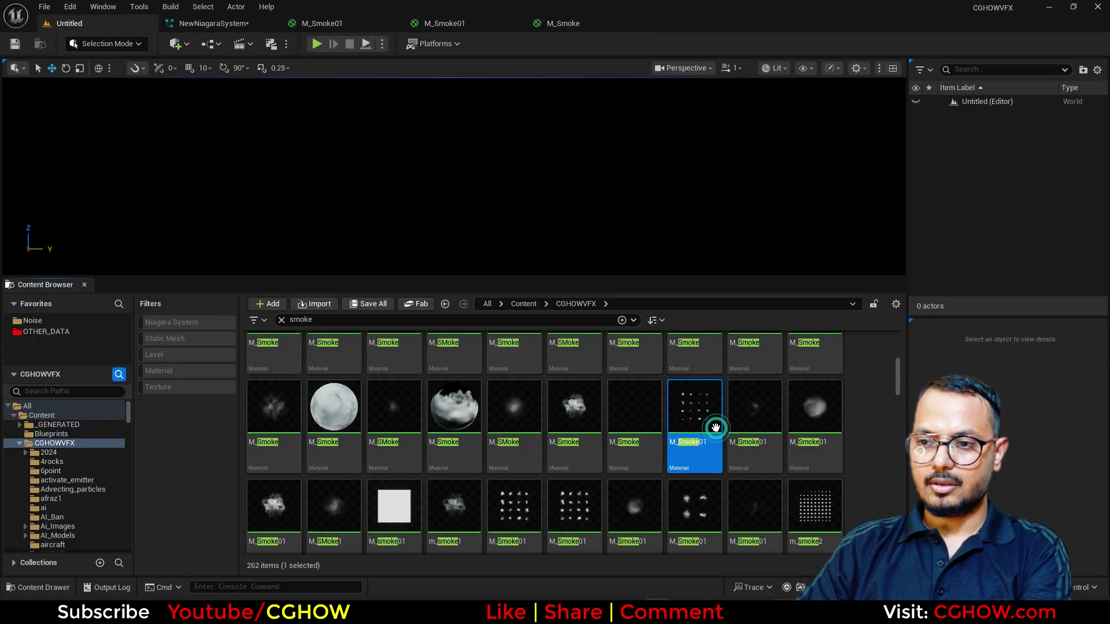
{"action": "key", "text": "Return"}
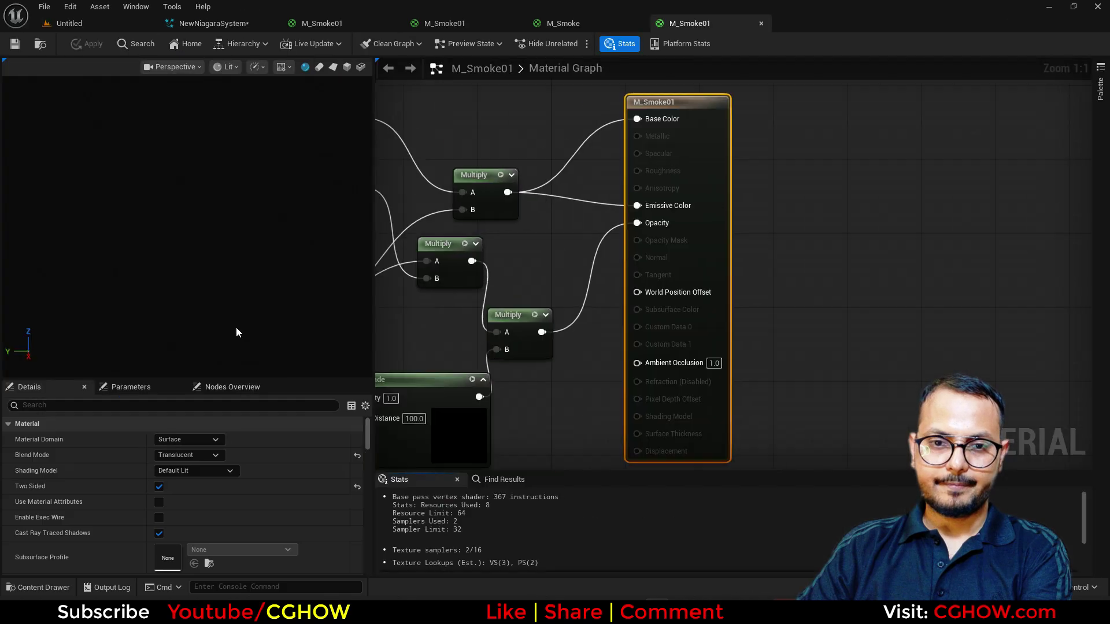
{"action": "left_click", "coordinate": [40, 43]}
{"action": "right_click", "coordinate": [654, 368]}
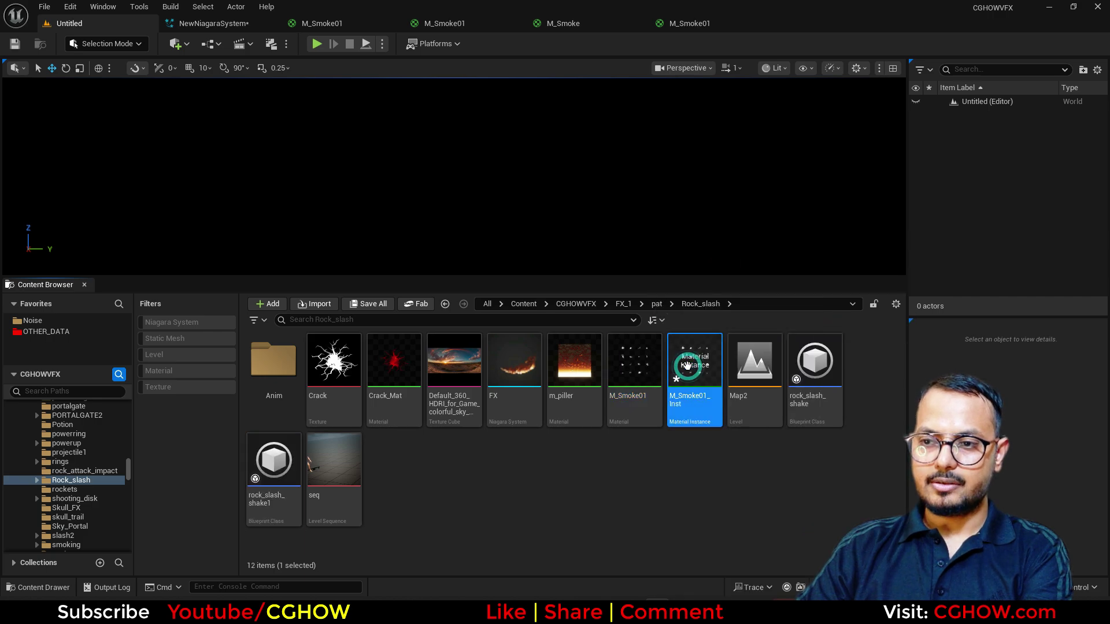
{"action": "double_click", "coordinate": [702, 367]}
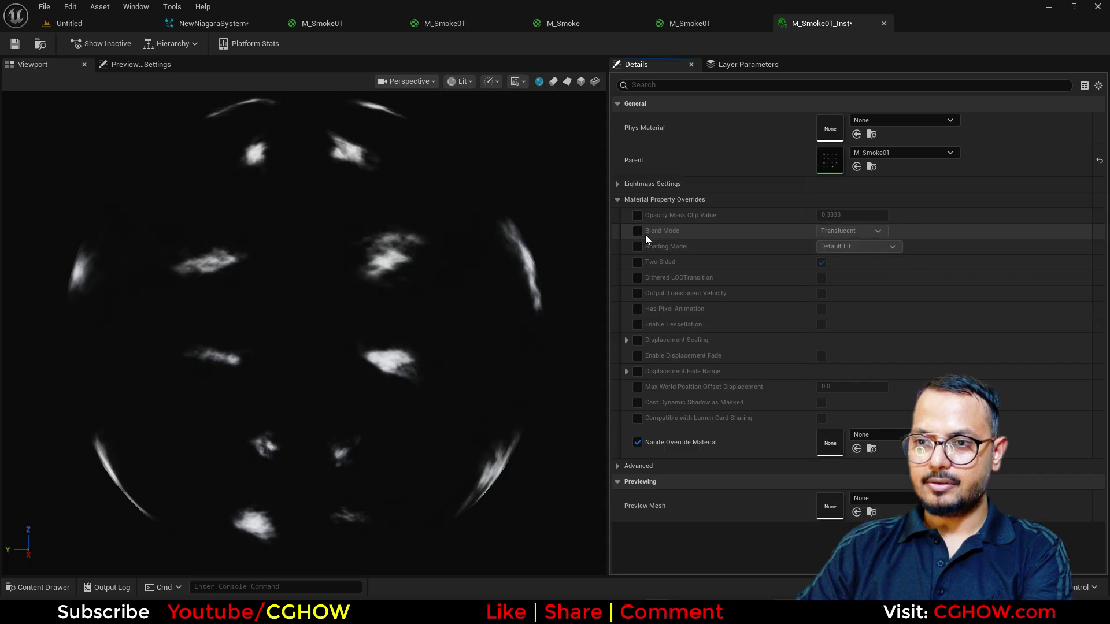
Step: Override the smoke material instance's blend mode with Additive and its shading model with Unlit
{"action": "left_click", "coordinate": [638, 231]}
{"action": "left_click", "coordinate": [638, 246]}
{"action": "left_click", "coordinate": [834, 275]}
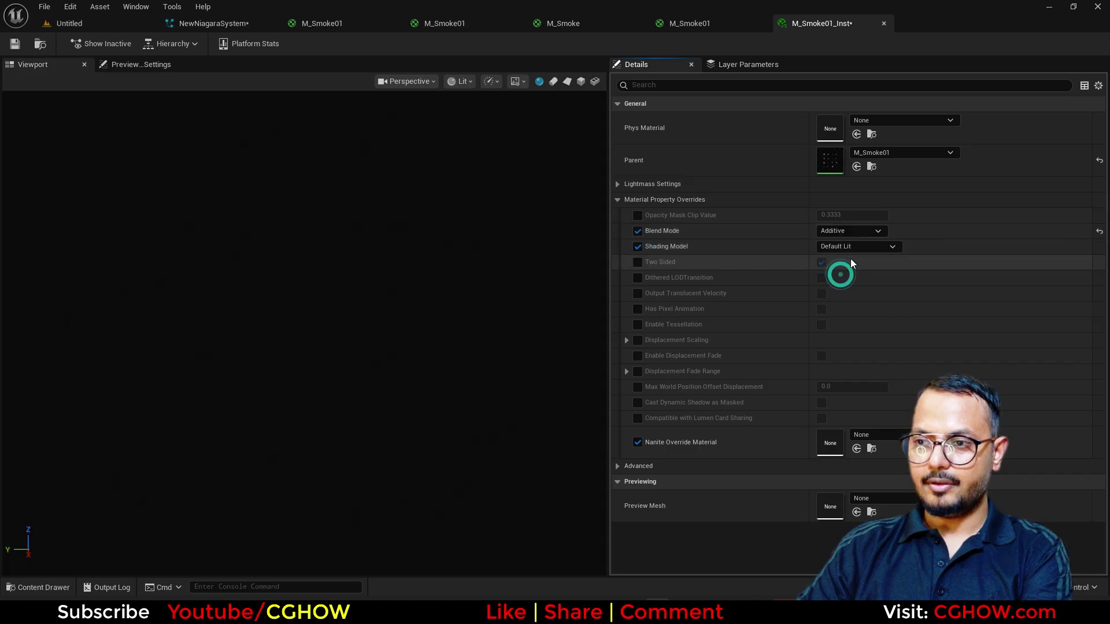
{"action": "left_click", "coordinate": [852, 248]}
{"action": "left_click", "coordinate": [841, 261]}
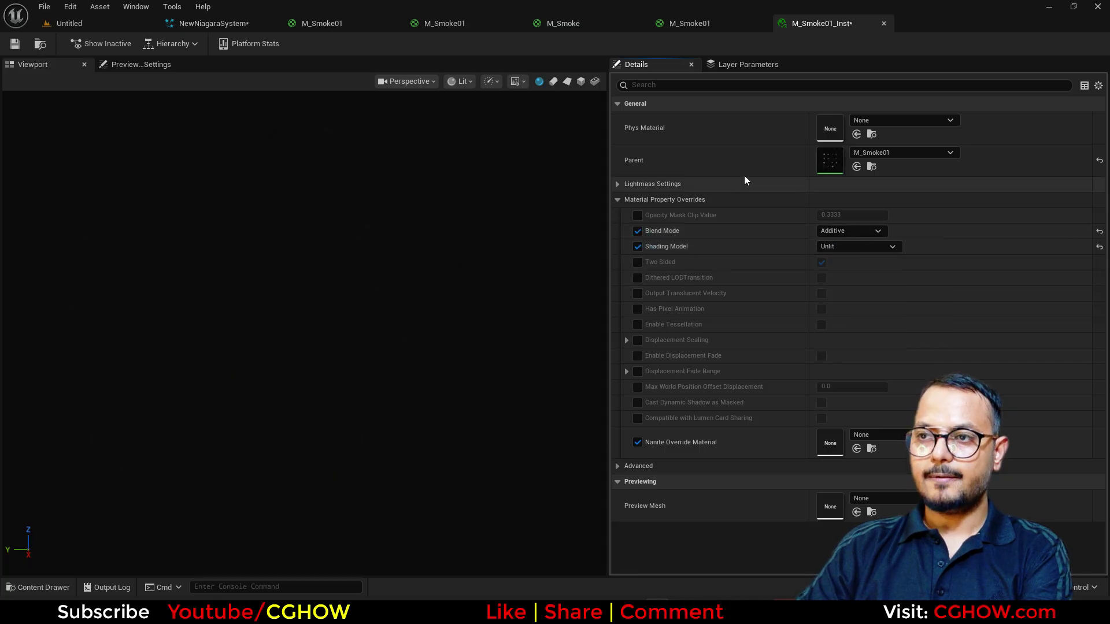
Step: Inspect the parent M_Smoke01 material and its T_Smoke01_SubUV_4x4 texture to check the sub-image layout
{"action": "double_click", "coordinate": [828, 157]}
{"action": "left_click_drag", "start_coordinate": [593, 319], "coordinate": [520, 263]}
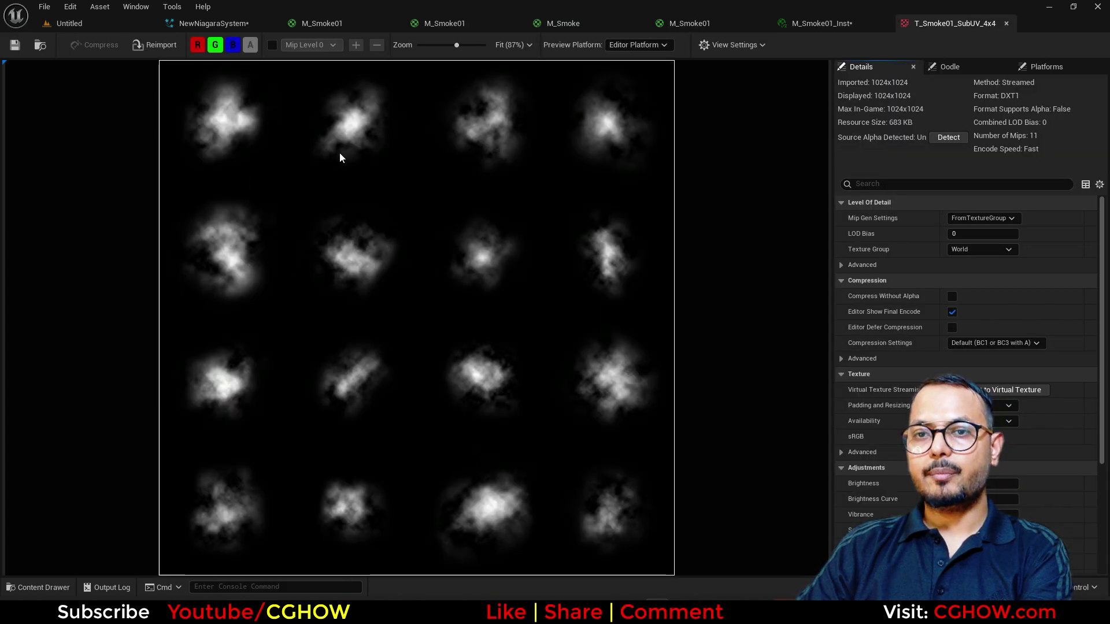
{"action": "middle_click", "coordinate": [958, 24]}
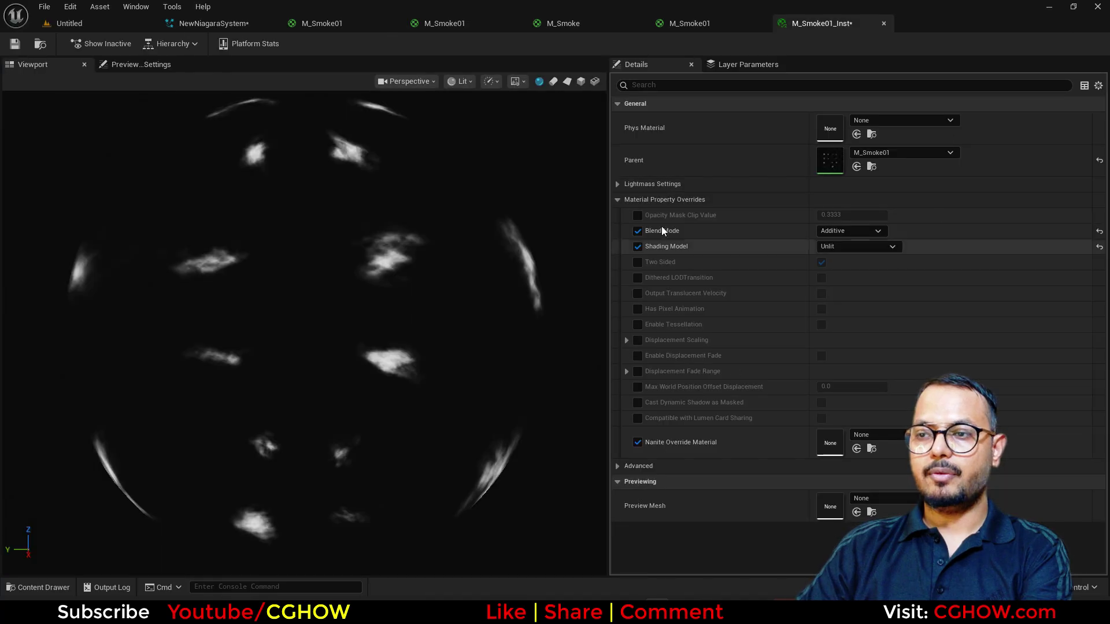
{"action": "left_click", "coordinate": [732, 23]}
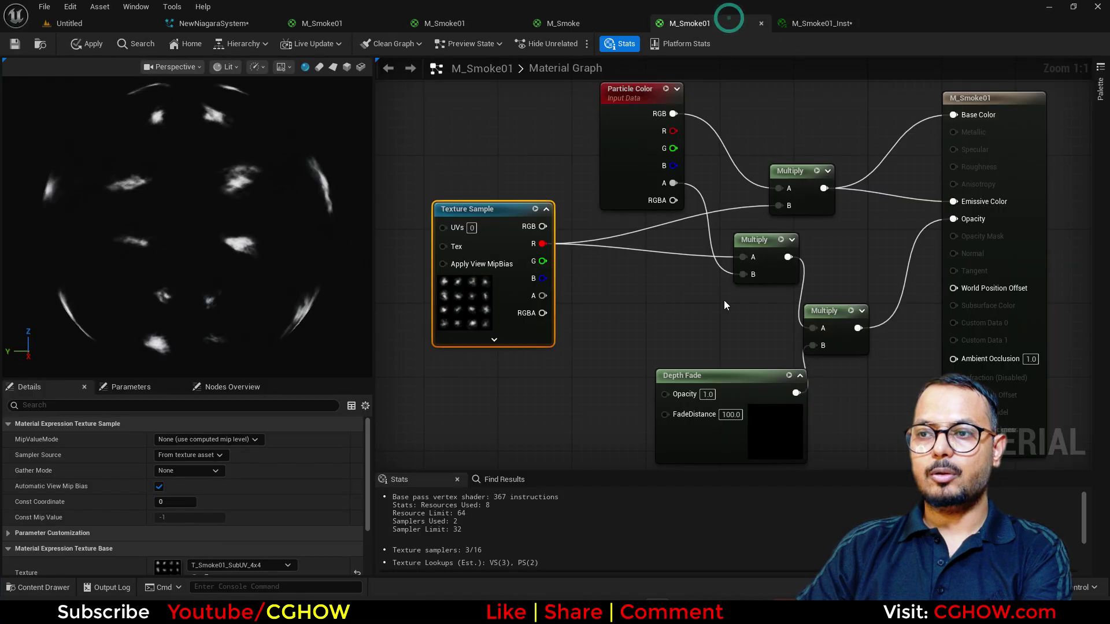
Step: Assign M_Smoke01_Inst to Fountain001's Sprite Renderer and set its Sub Image Size to 4 by 4
{"action": "left_click", "coordinate": [818, 26]}
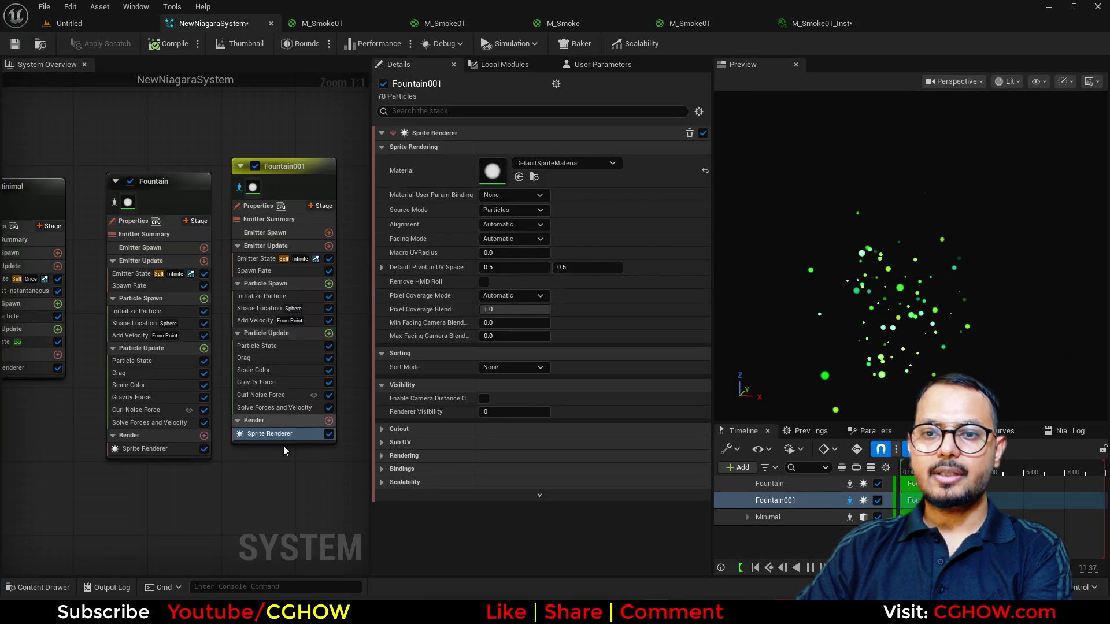
{"action": "left_click", "coordinate": [519, 177]}
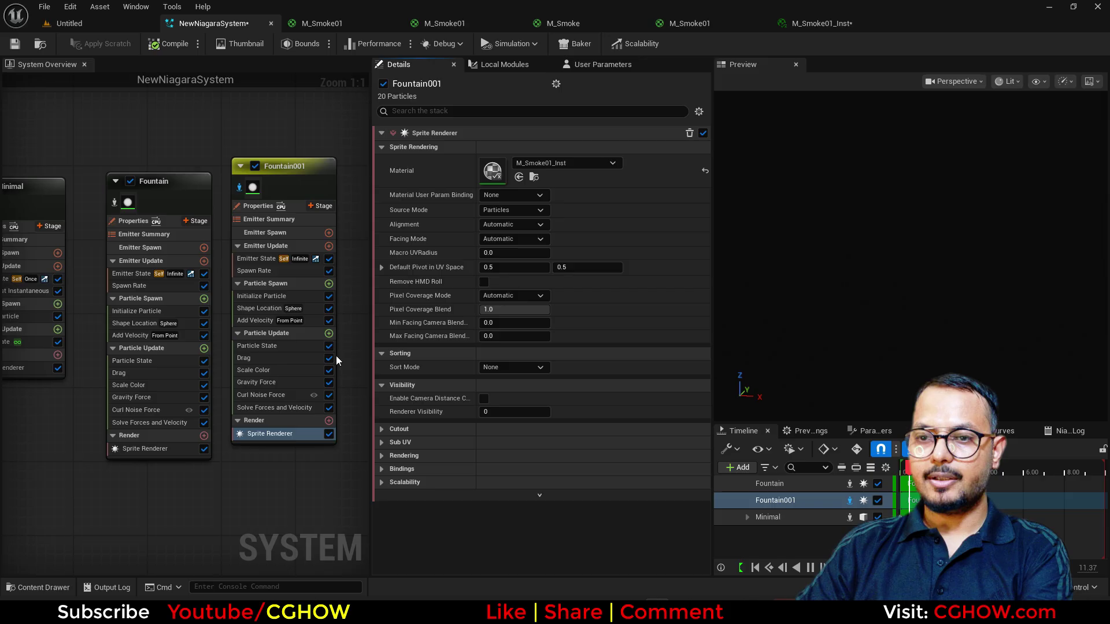
{"action": "left_click", "coordinate": [379, 442]}
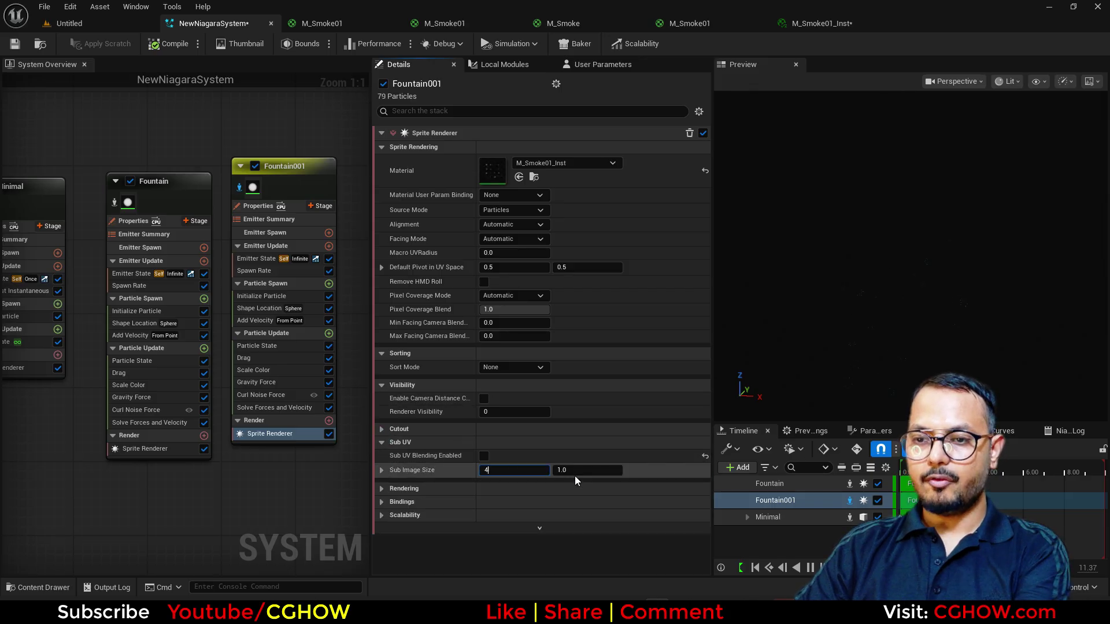
Step: Add a Sub UVAnimation module to Fountain001's Particle Spawn with Random mode and the Sprite Renderer as its source
{"action": "left_click", "coordinate": [329, 284]}
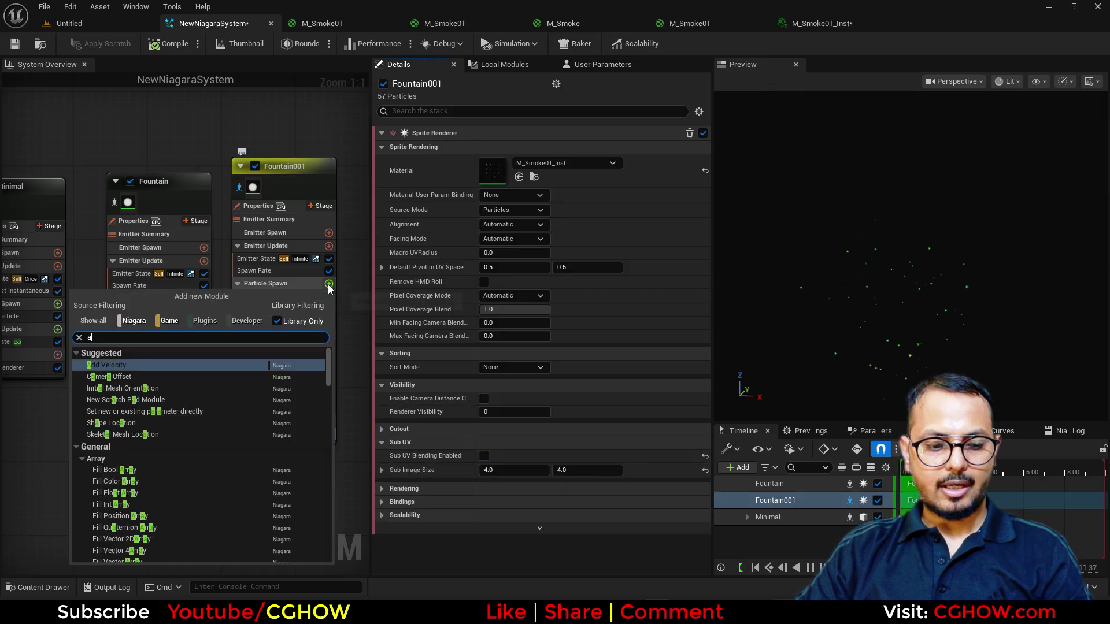
{"action": "type", "text": "ani"}
{"action": "left_click", "coordinate": [135, 392]}
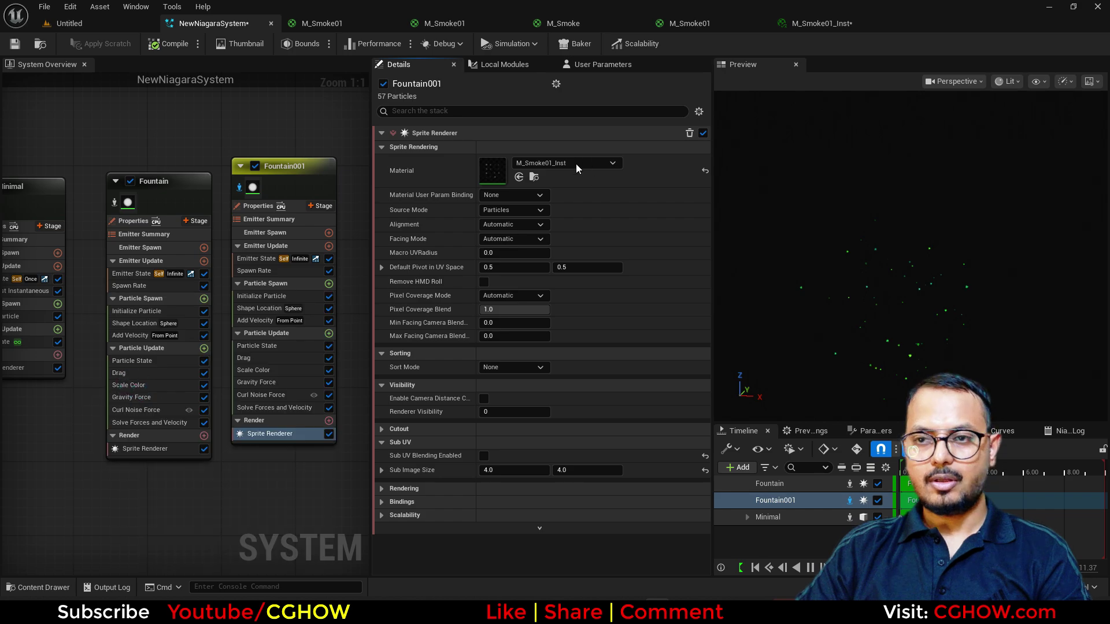
{"action": "left_click", "coordinate": [511, 174]}
{"action": "left_click", "coordinate": [506, 221]}
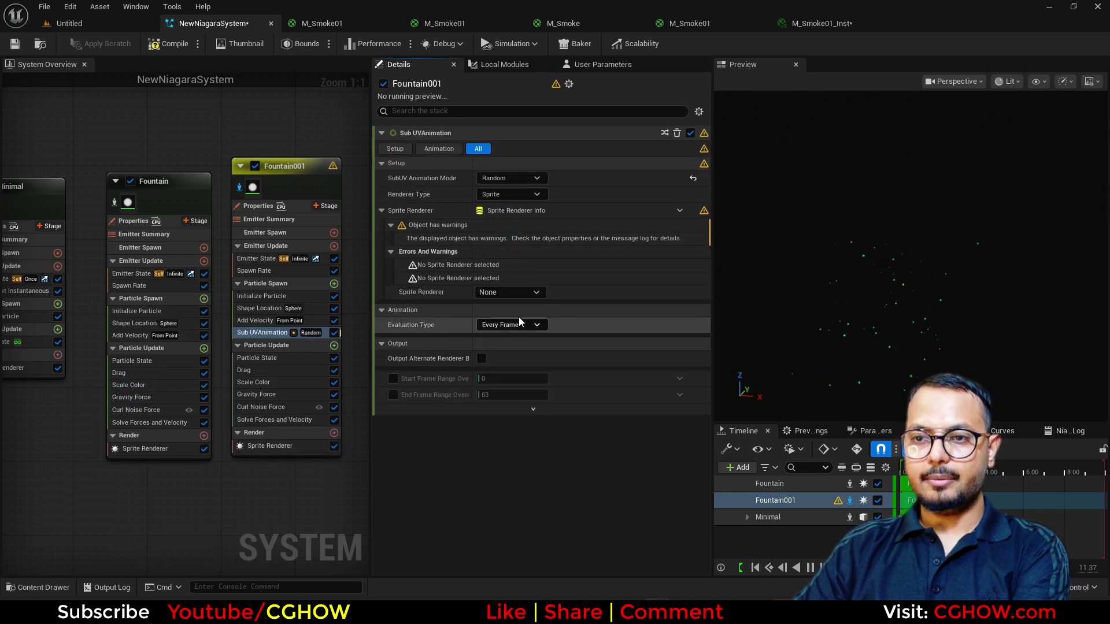
{"action": "left_click", "coordinate": [522, 295]}
{"action": "left_click", "coordinate": [511, 307]}
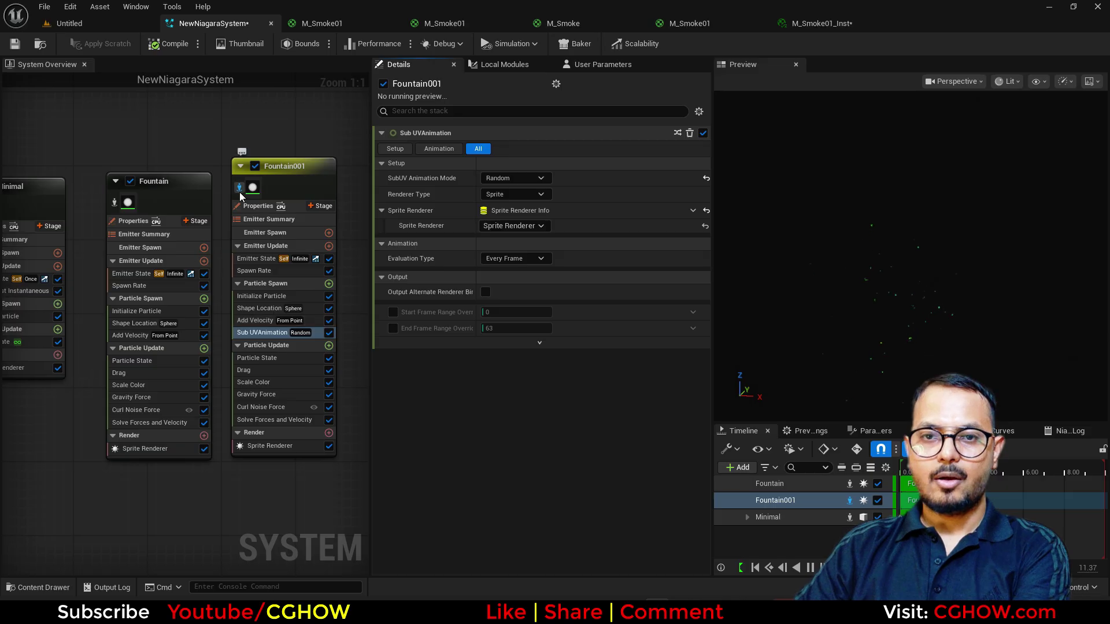
Step: Set Fountain001's uniform sprite size range to 50 minimum and 100 maximum in Initialize Particle
{"action": "left_click", "coordinate": [265, 298]}
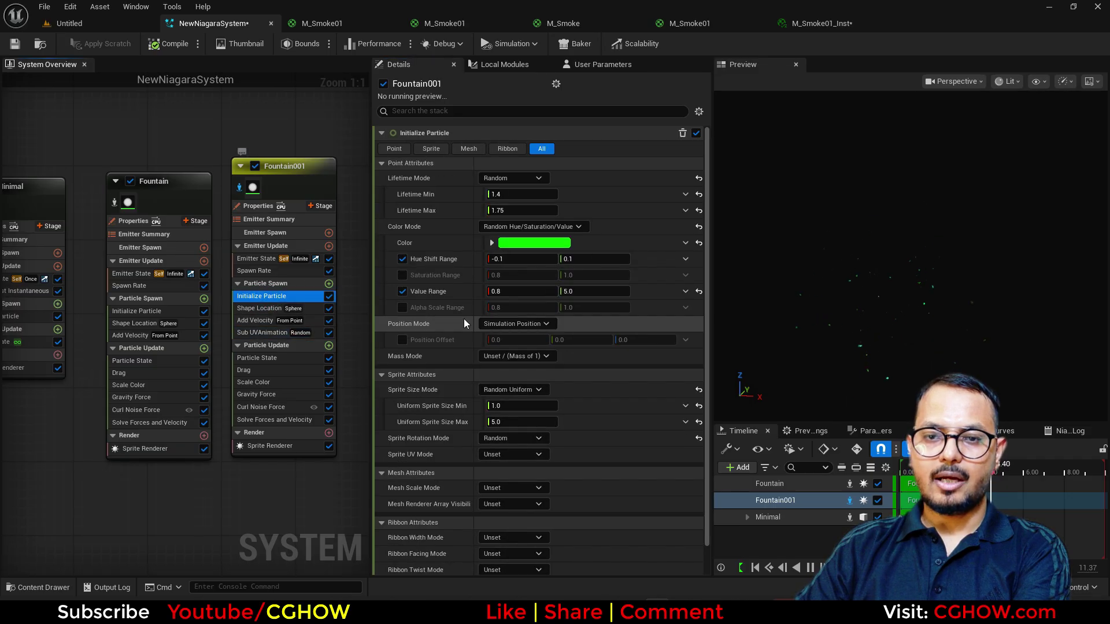
{"action": "left_click", "coordinate": [528, 422]}
{"action": "type", "text": "100"}
{"action": "left_click", "coordinate": [517, 407]}
{"action": "type", "text": "50"}
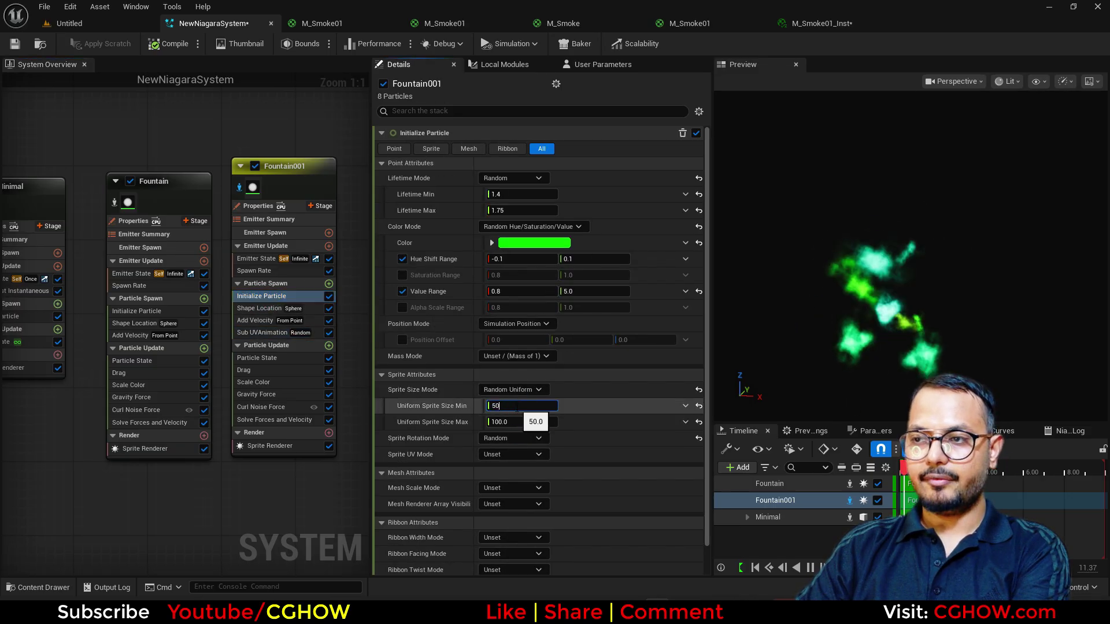
{"action": "key", "text": "Return"}
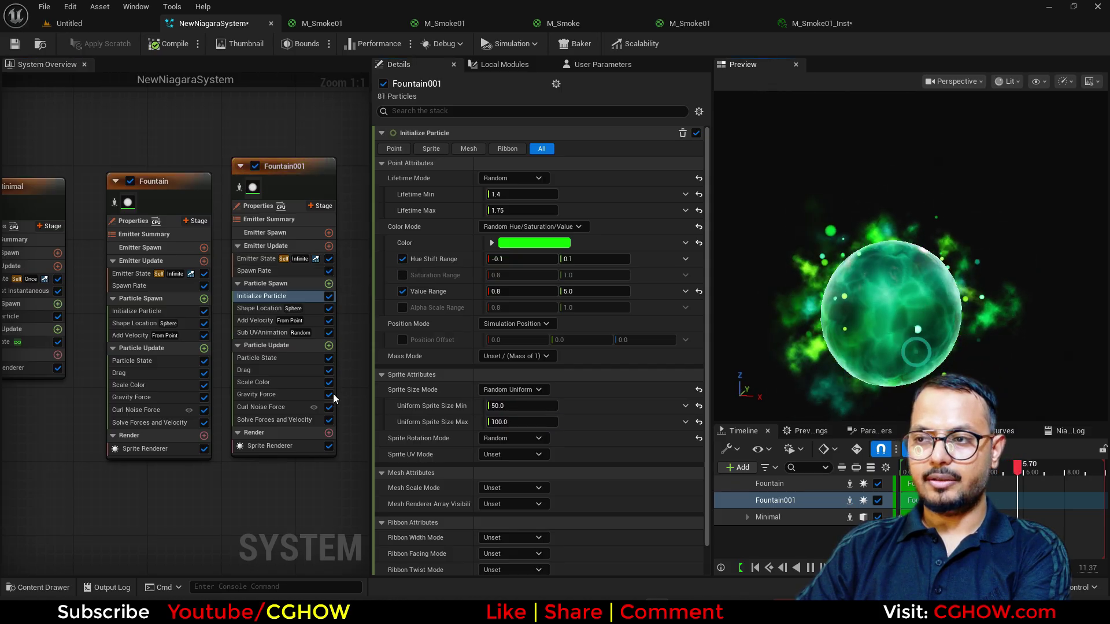
Step: Open the maximum velocity speed of Fountain001's Add Velocity module for editing
{"action": "left_click", "coordinate": [270, 330]}
{"action": "left_click", "coordinate": [265, 320]}
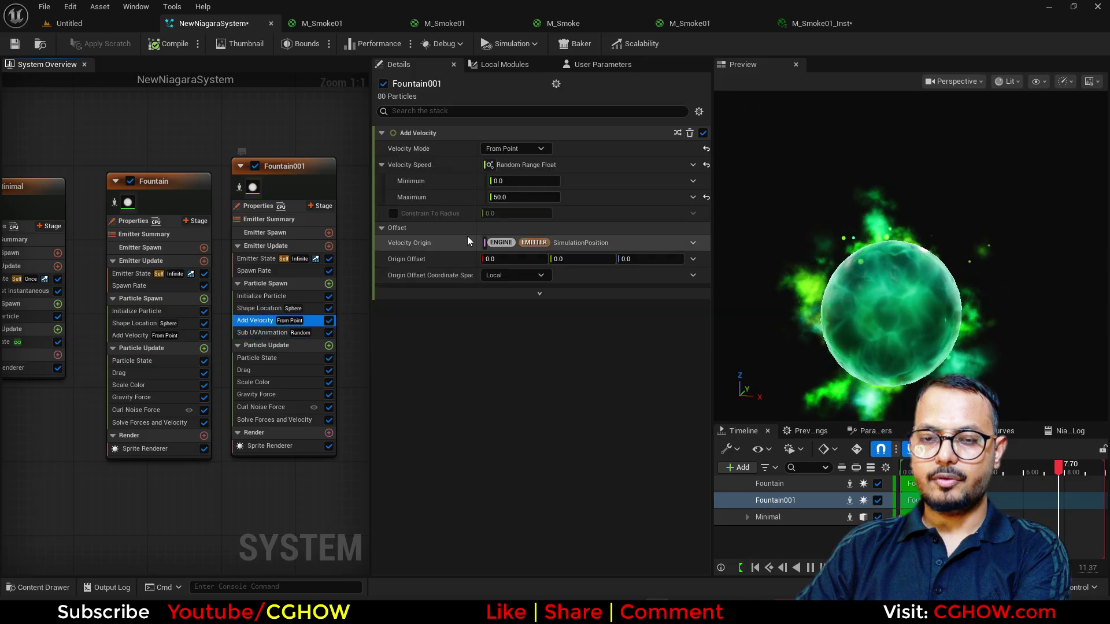
{"action": "left_click", "coordinate": [510, 197]}
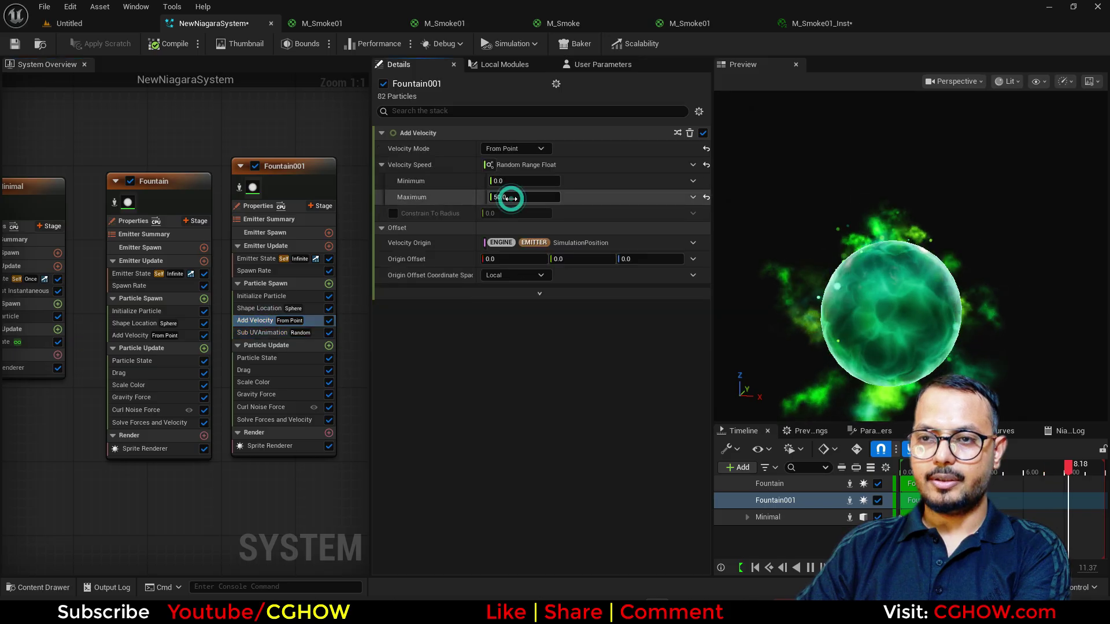
Step: Set Fountain001's uniform sprite size range to 100 minimum and 200 maximum and apply the Ramp Up Down template to its Scale Alpha curve
{"action": "left_click", "coordinate": [260, 297]}
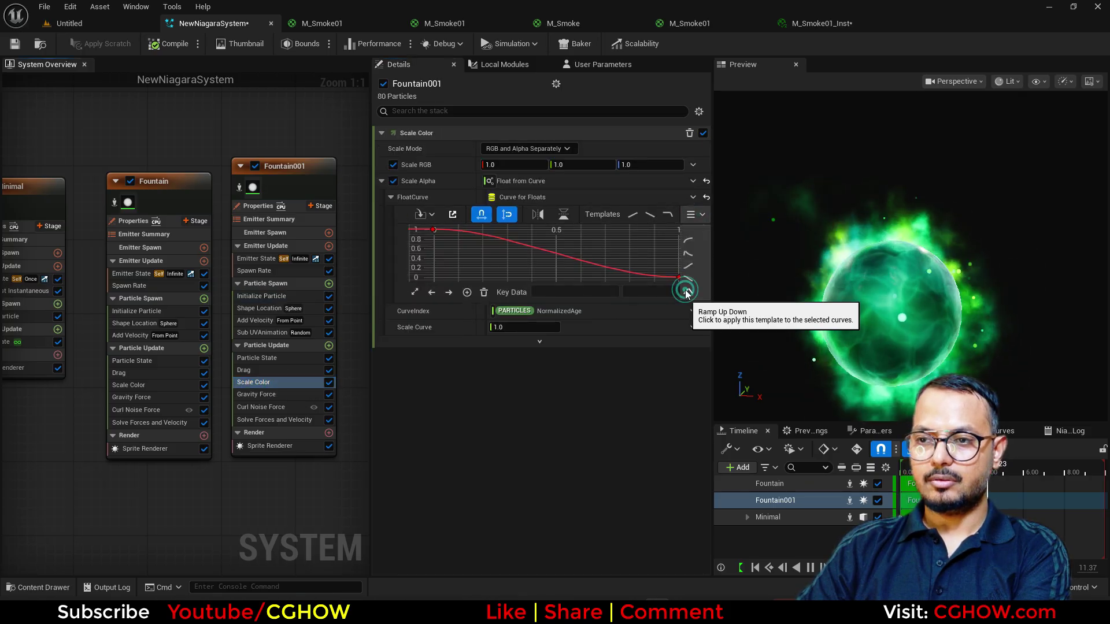
{"action": "left_click", "coordinate": [686, 292]}
Step: Set the alpha of Fountain001's particle color to 0.1 in Initialize Particle
{"action": "left_click", "coordinate": [254, 297]}
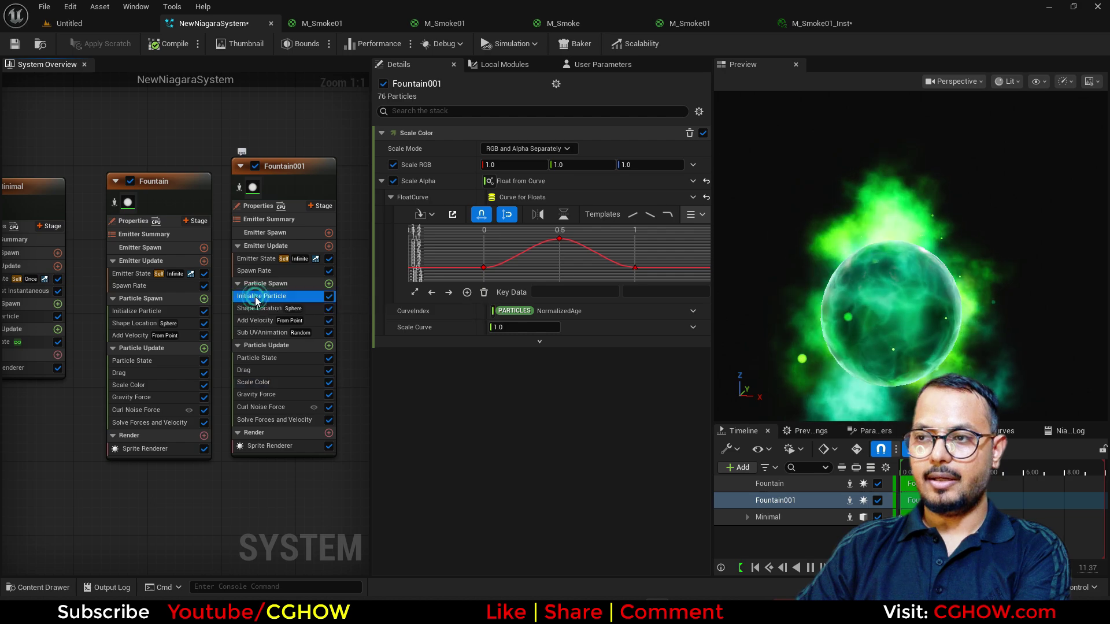
{"action": "left_click", "coordinate": [491, 243]}
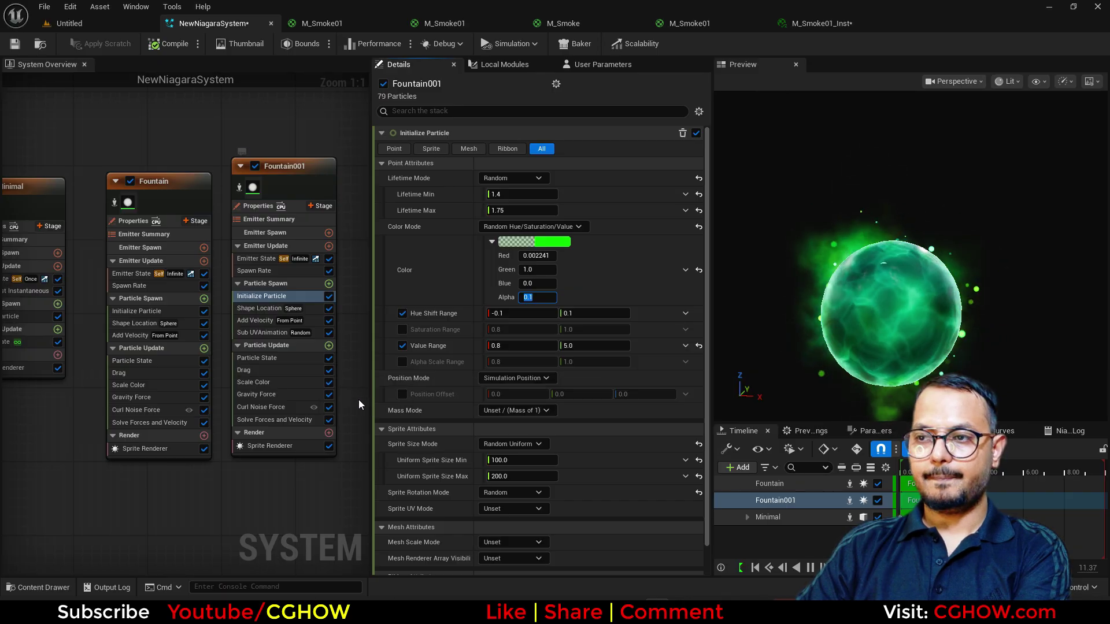
Step: Add a Sprite Rotation Rate module to Fountain001's Particle Update
{"action": "left_click", "coordinate": [328, 346]}
{"action": "type", "text": "rate"}
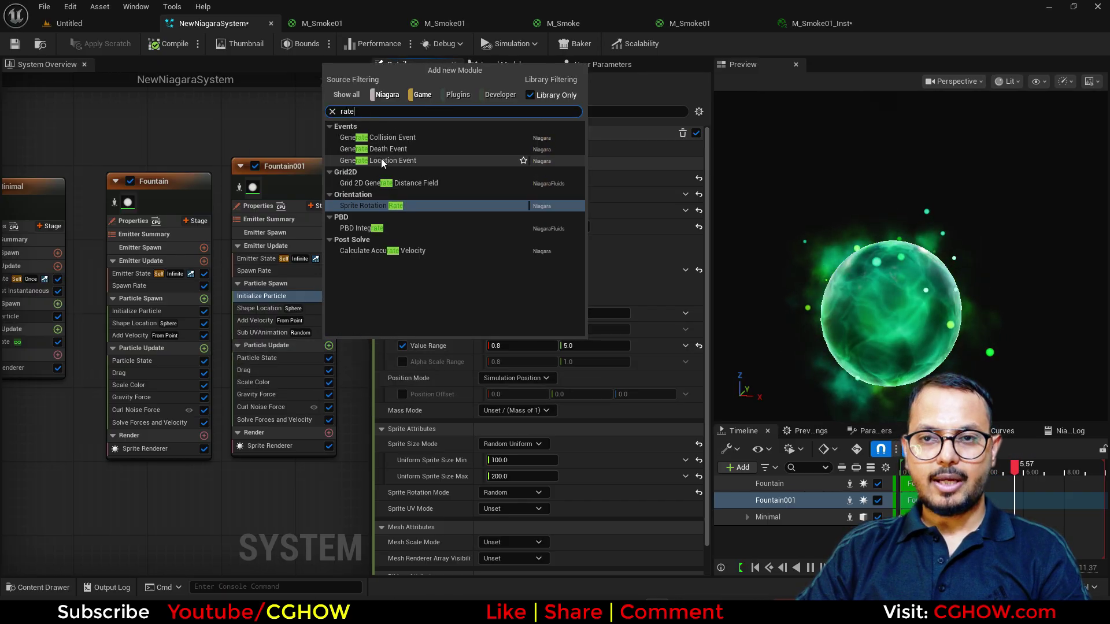
{"action": "left_click", "coordinate": [362, 209]}
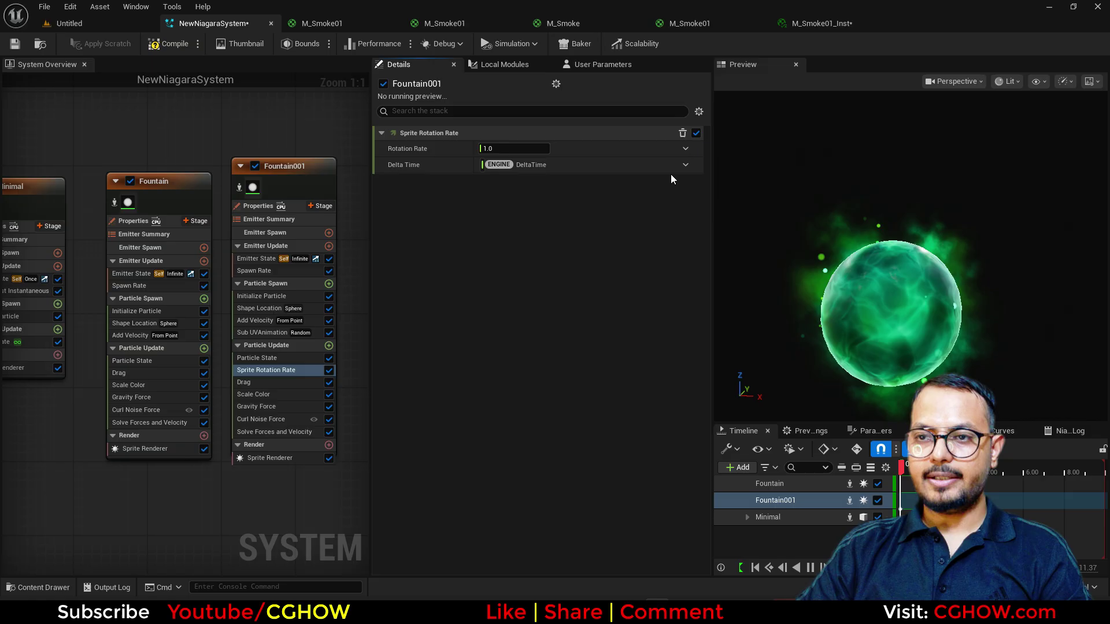
Step: Make Fountain001's sprite rotation rate a Random Range Float with a minimum of -50 and a maximum of 50
{"action": "left_click", "coordinate": [693, 149]}
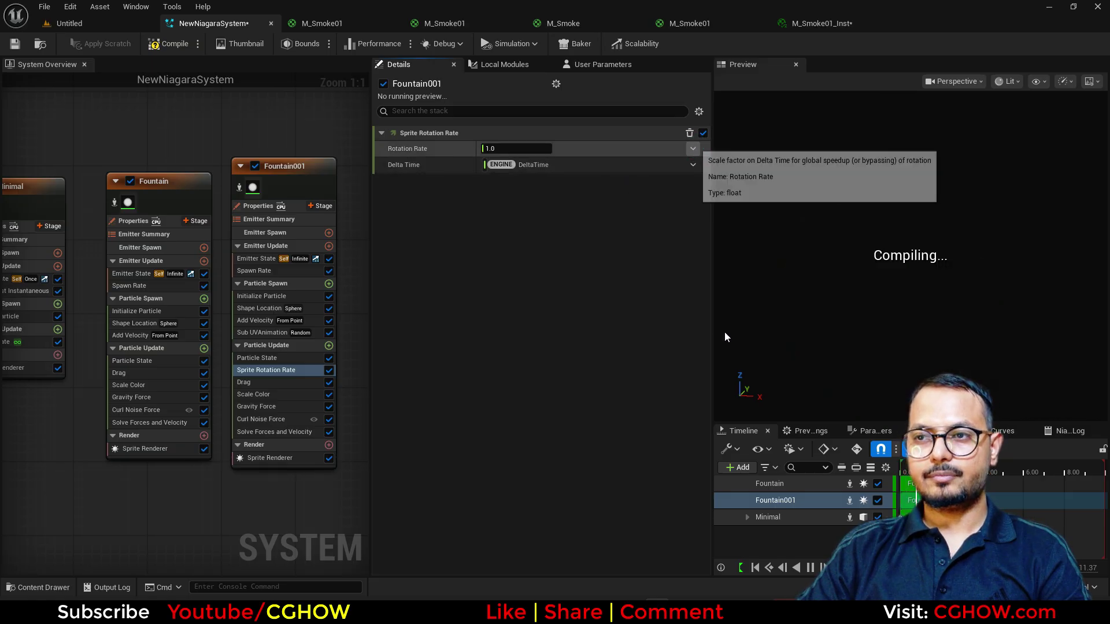
{"action": "type", "text": "uni"}
{"action": "left_click", "coordinate": [456, 225]}
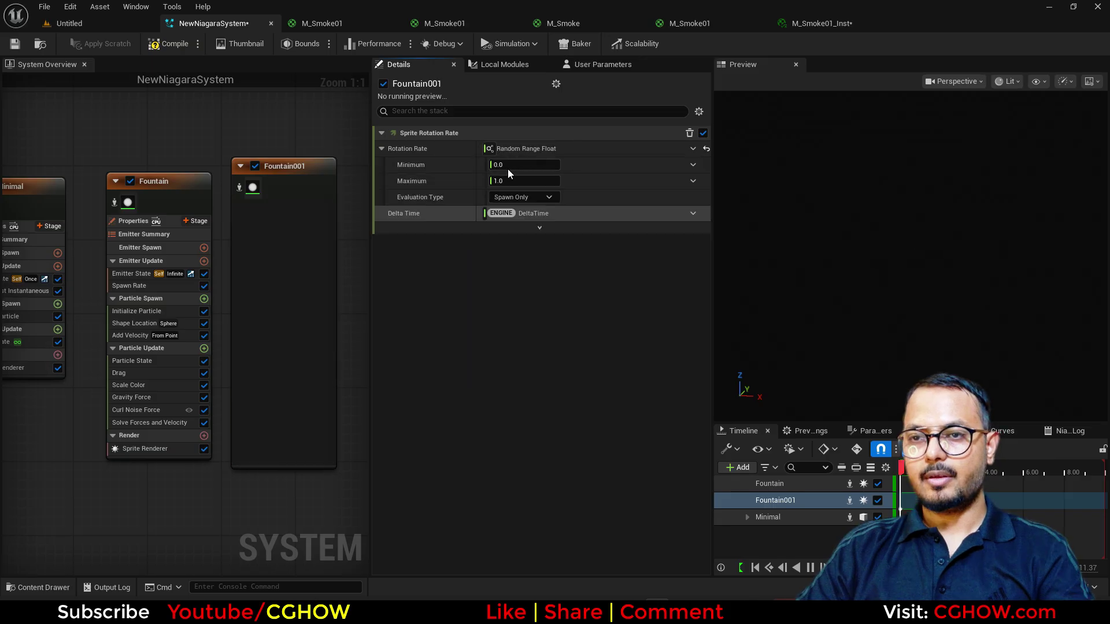
{"action": "left_click", "coordinate": [511, 180]}
{"action": "type", "text": "50"}
{"action": "left_click", "coordinate": [513, 165]}
{"action": "type", "text": "-"}
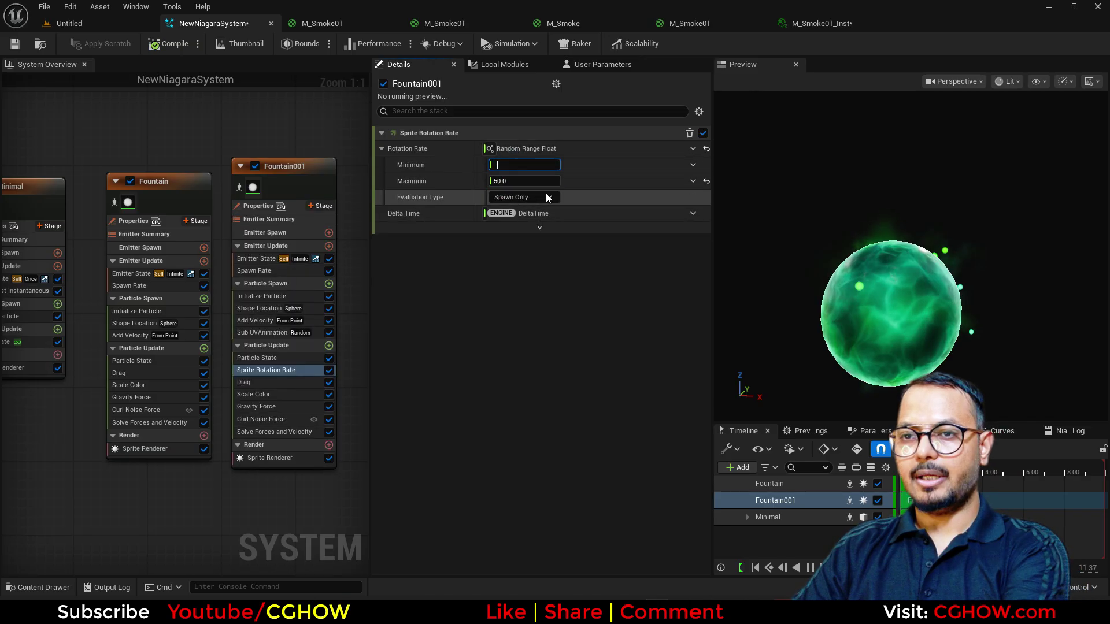
{"action": "type", "text": "540"}
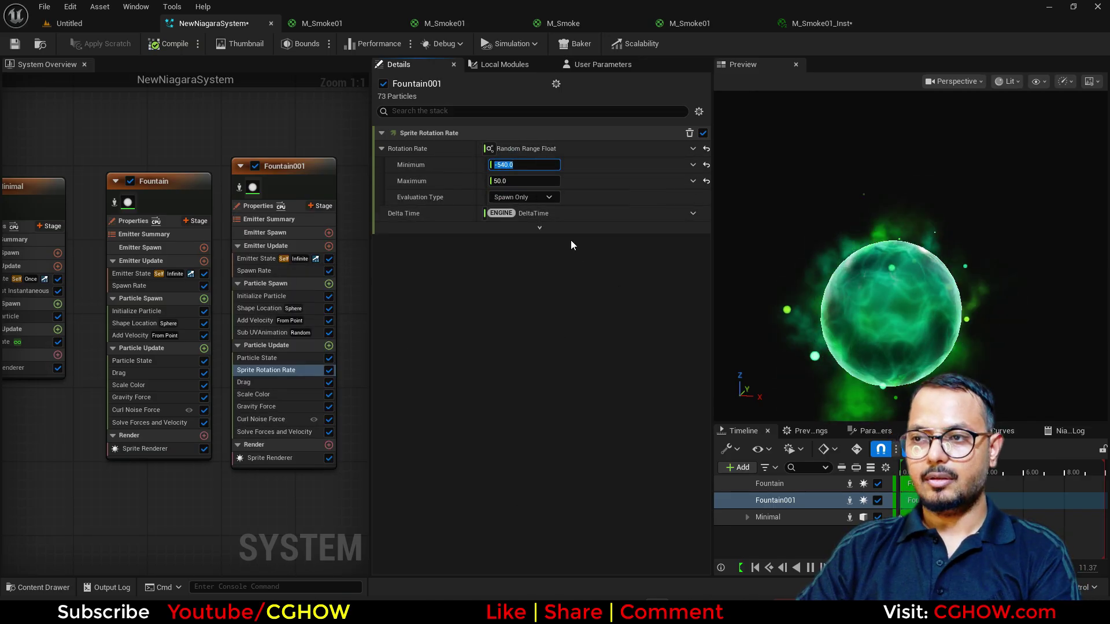
{"action": "type", "text": "-50"}
{"action": "key", "text": "Return"}
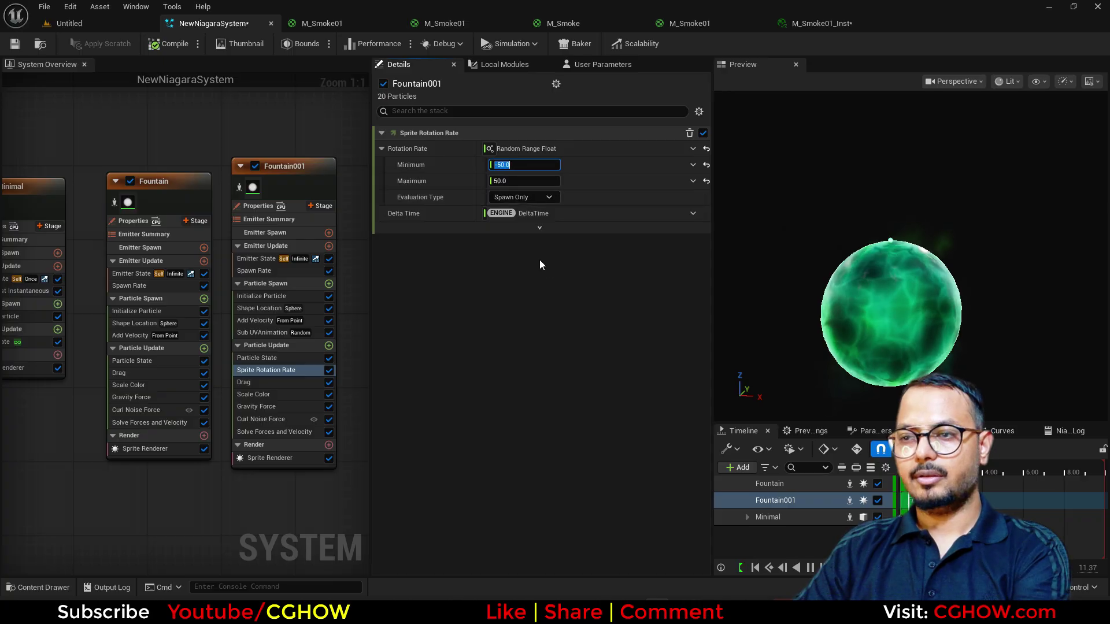
Step: Save the modified M_Smoke01_Inst and NewNiagaraSystem assets
{"action": "key", "text": "ctrl+shift+s"}
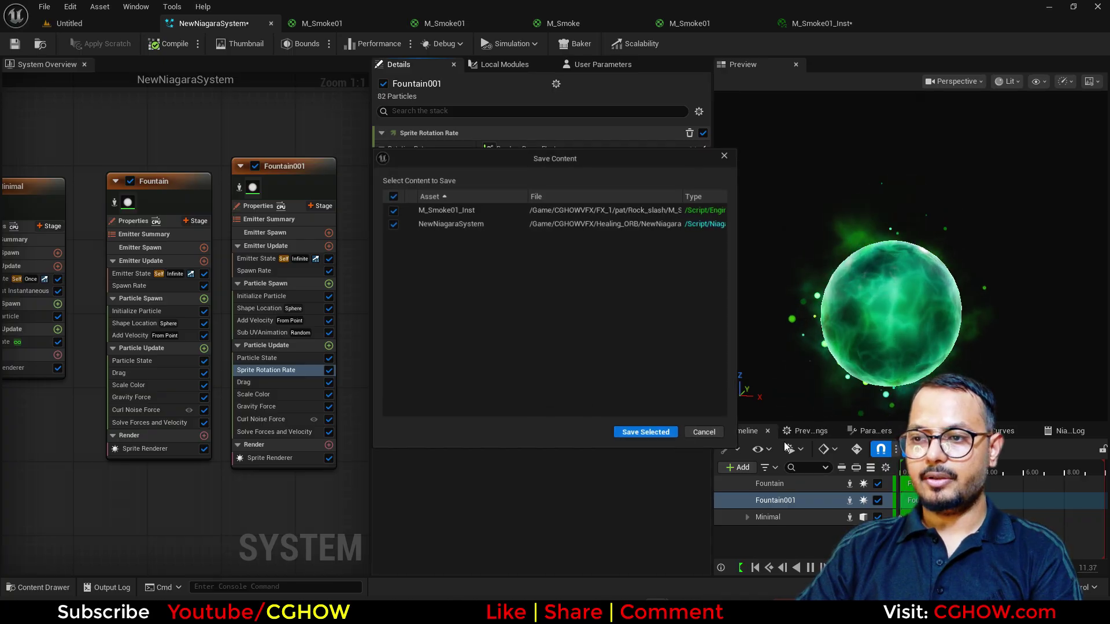
{"action": "left_click", "coordinate": [657, 439]}
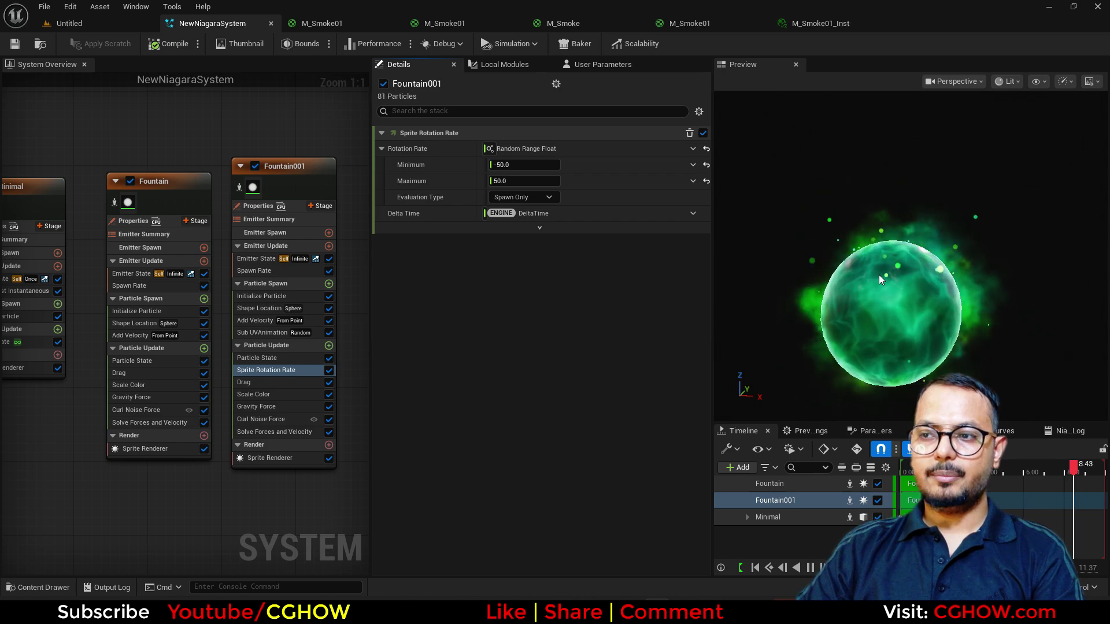
Step: Duplicate the Fountain emitter into the empty graph area below the original
{"action": "right_click_drag", "start_coordinate": [113, 163], "coordinate": [181, 107]}
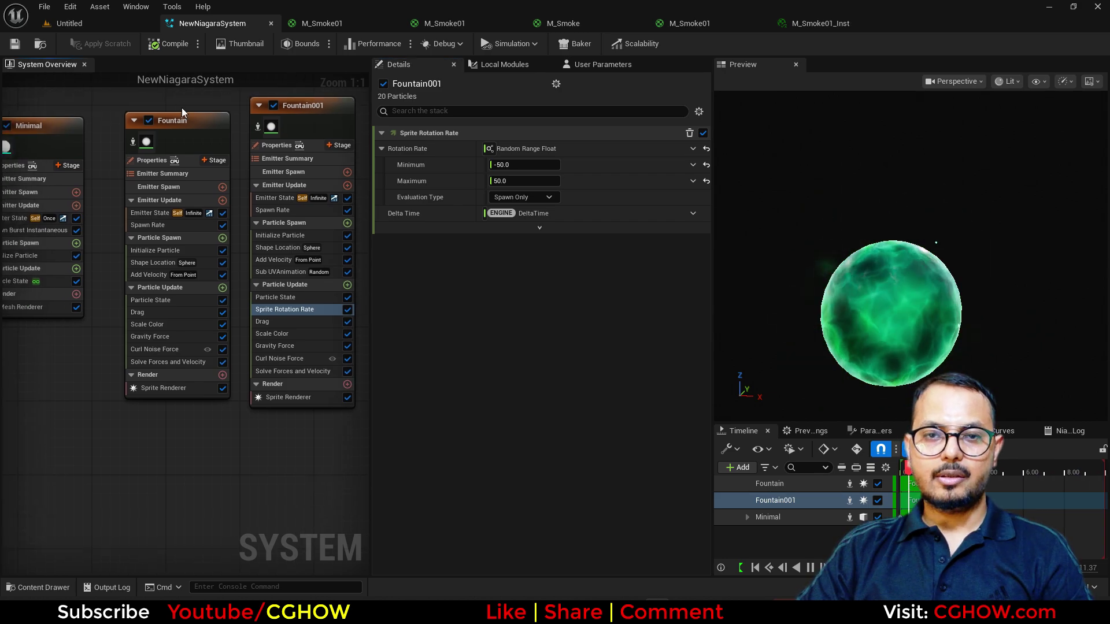
{"action": "left_click", "coordinate": [187, 122]}
{"action": "right_click_drag", "start_coordinate": [111, 441], "coordinate": [124, 351]}
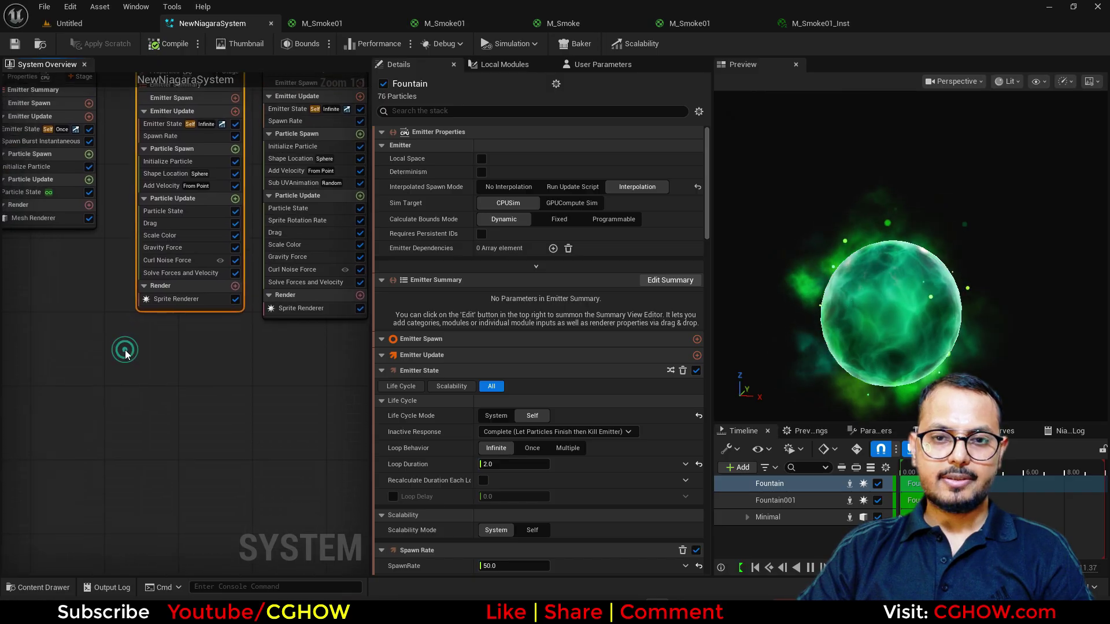
{"action": "left_click", "coordinate": [124, 352]}
{"action": "key", "text": "ctrl+v"}
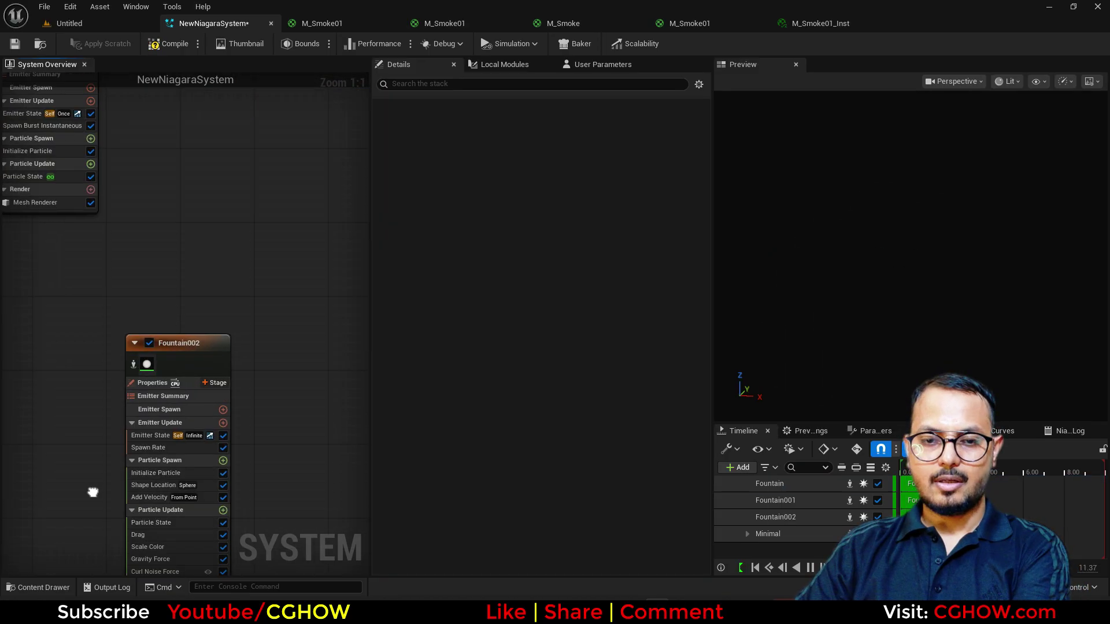
Step: Set the color Value Range of Fountain002 to 200 minimum and 500 maximum in Initialize Particle
{"action": "left_click", "coordinate": [157, 454]}
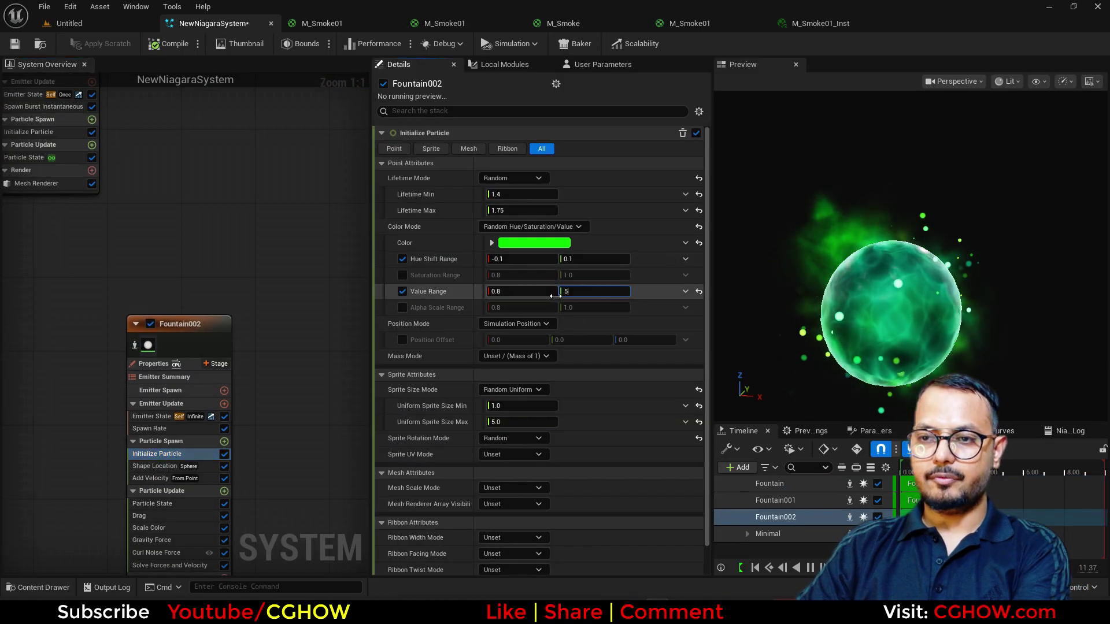
{"action": "left_click", "coordinate": [537, 293]}
{"action": "type", "text": "20"}
{"action": "key", "text": "Return"}
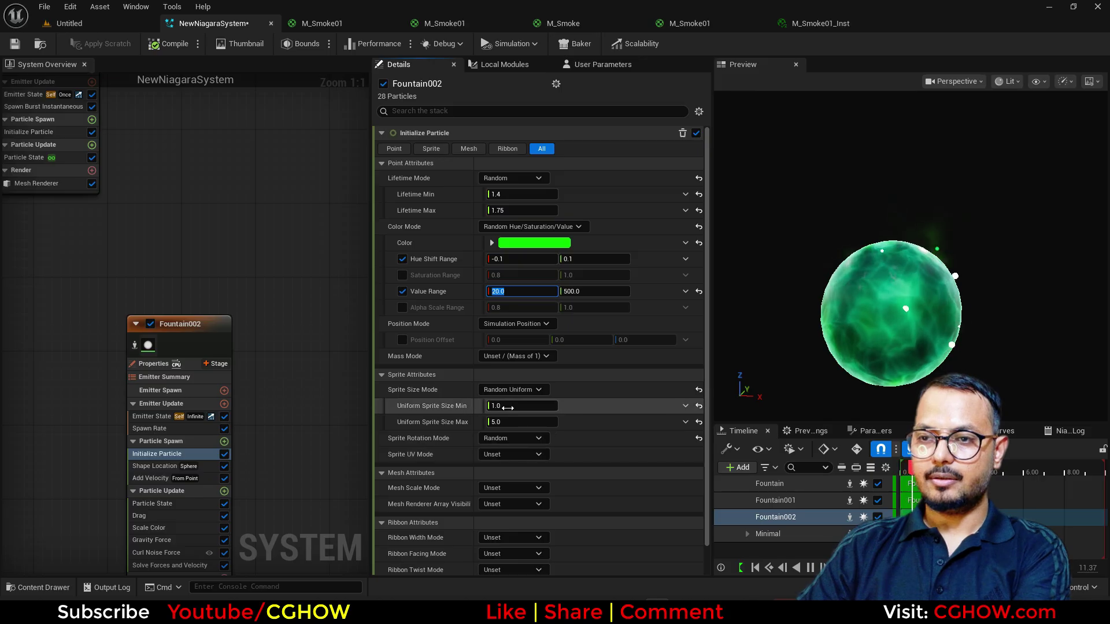
{"action": "type", "text": "200"}
{"action": "key", "text": "Return"}
Step: Set Fountain002's uniform sprite size range to 0.1 minimum and 3 maximum
{"action": "left_click", "coordinate": [504, 422]}
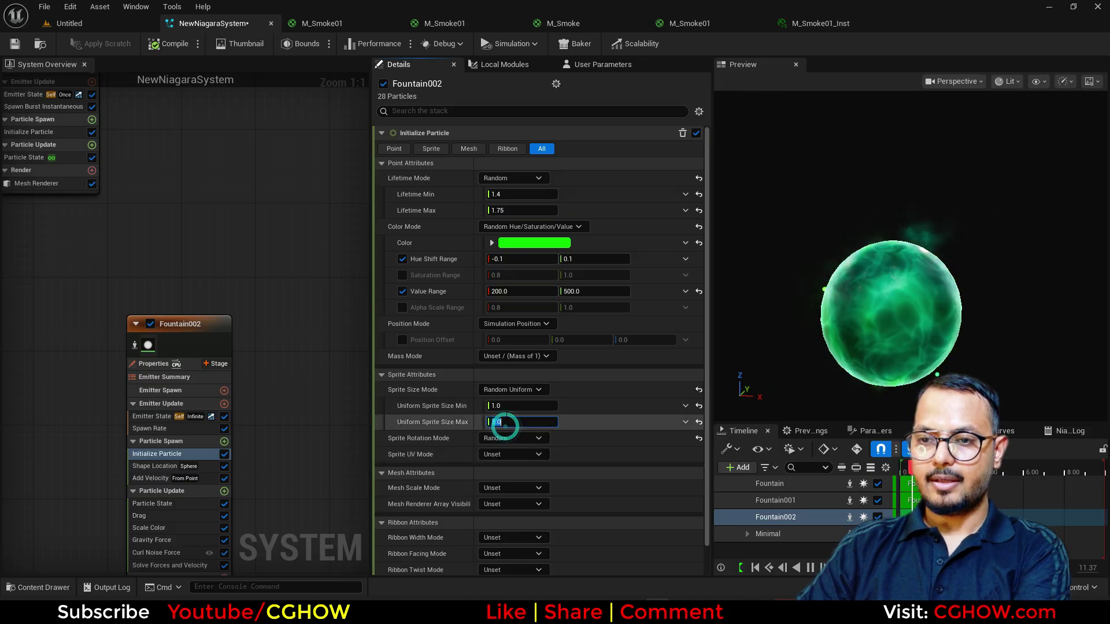
{"action": "type", "text": "1"}
{"action": "key", "text": "Return"}
{"action": "left_click", "coordinate": [504, 407]}
{"action": "left_click", "coordinate": [503, 406]}
{"action": "type", "text": "0.1"}
{"action": "key", "text": "Return"}
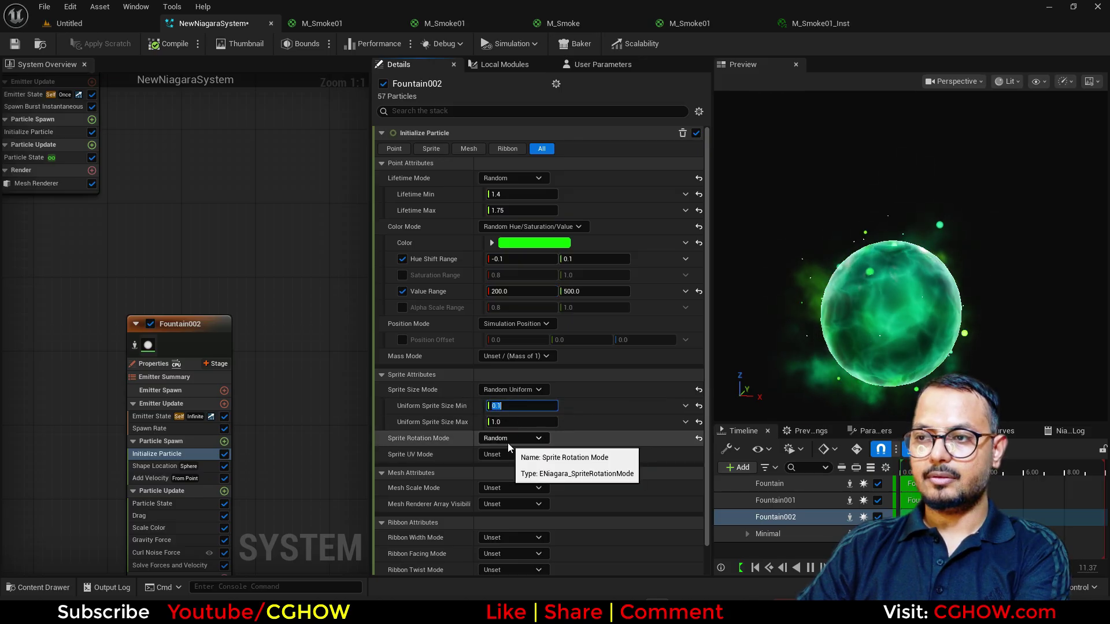
{"action": "left_click", "coordinate": [523, 422]}
{"action": "type", "text": "3"}
{"action": "key", "text": "Return"}
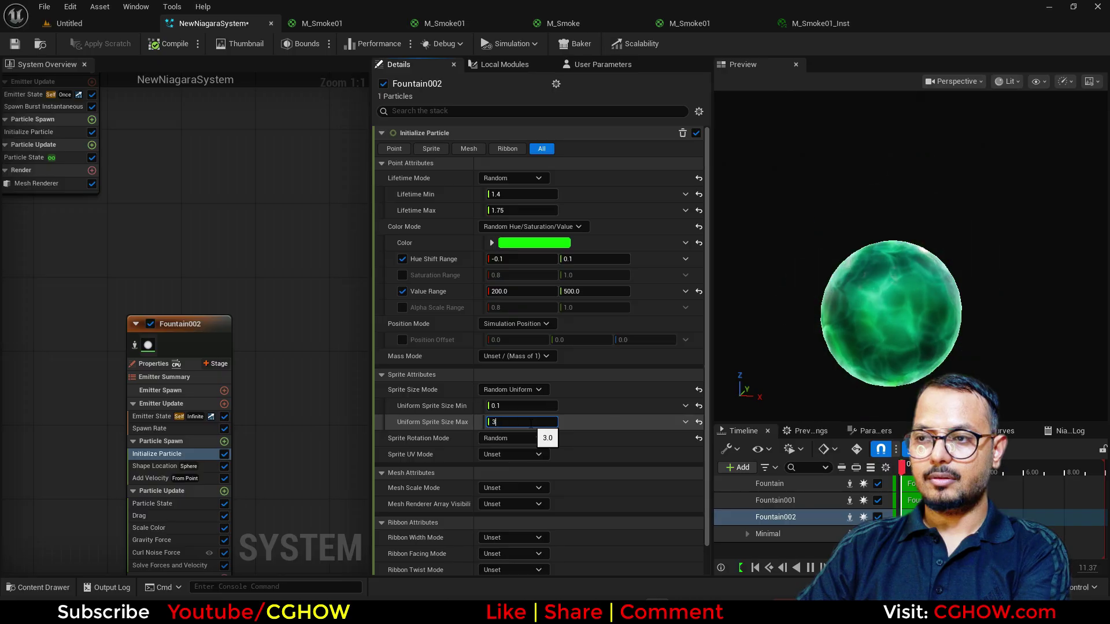
Step: Set Fountain002's spawn rate to 10
{"action": "left_click", "coordinate": [149, 429]}
{"action": "left_click", "coordinate": [514, 149]}
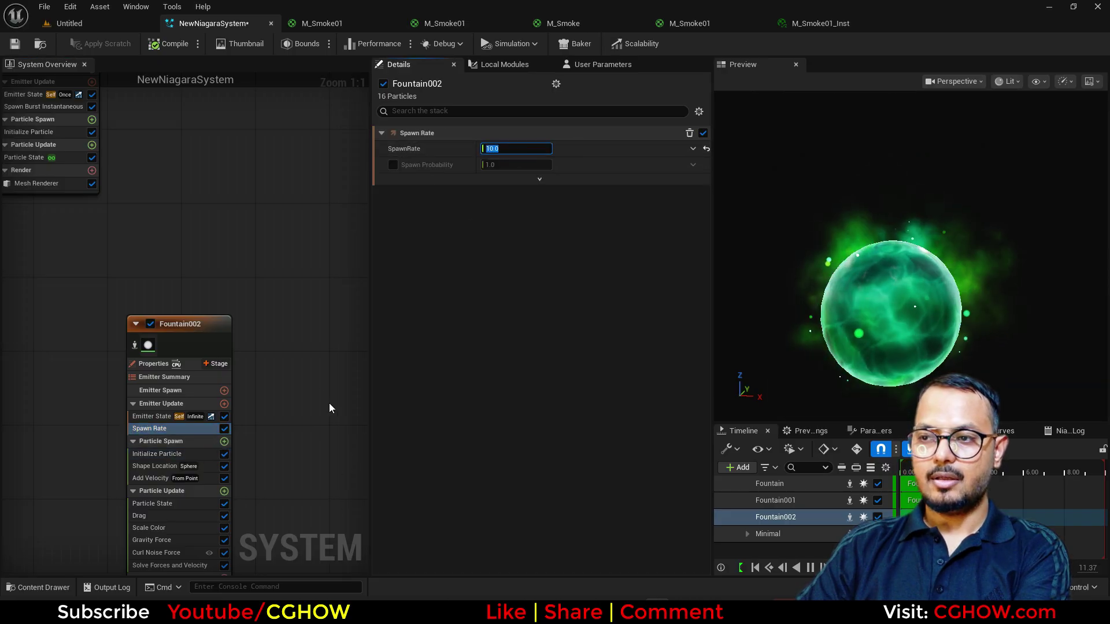
Step: Add a Camera Offset module to Fountain002's Particle Update with an offset amount of 50
{"action": "right_click_drag", "start_coordinate": [328, 404], "coordinate": [303, 300]}
{"action": "left_click", "coordinate": [225, 392]}
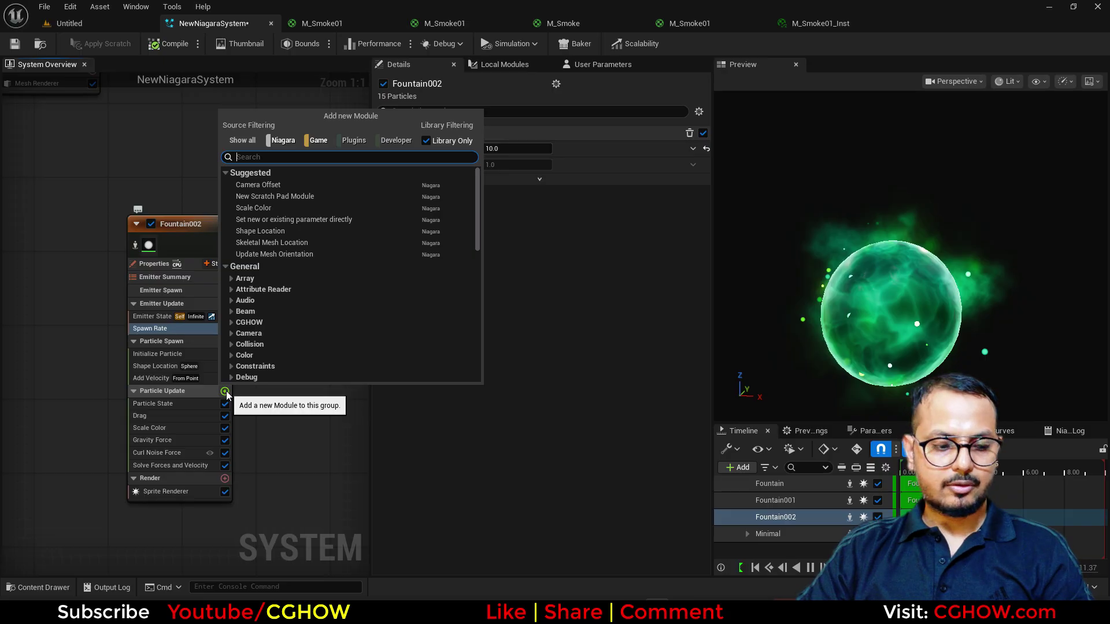
{"action": "left_click", "coordinate": [272, 185]}
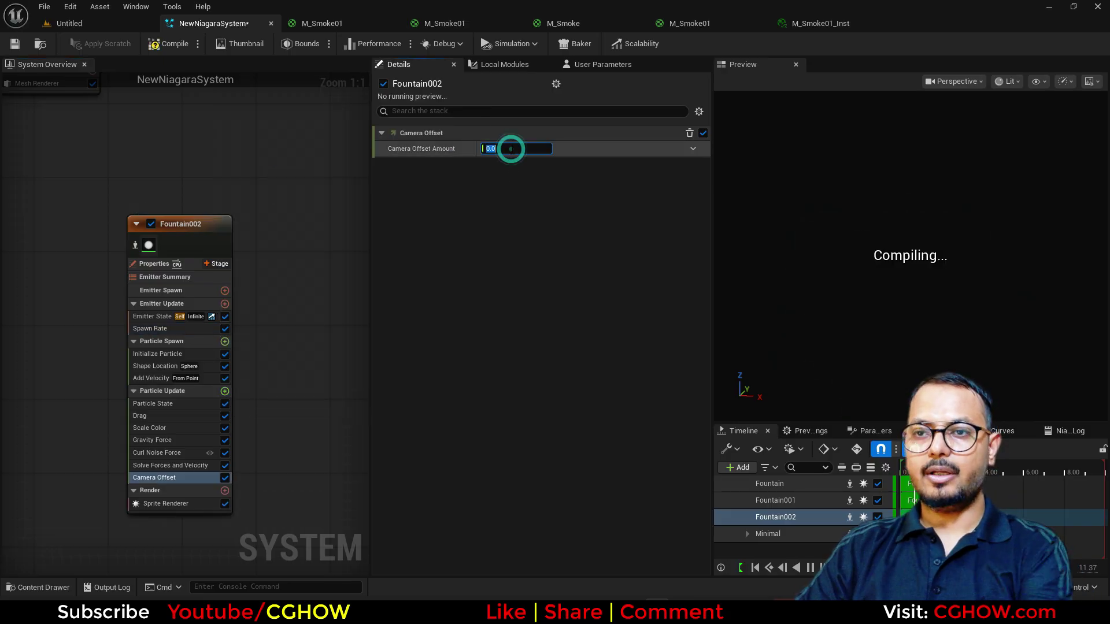
{"action": "type", "text": "50"}
{"action": "key", "text": "Return"}
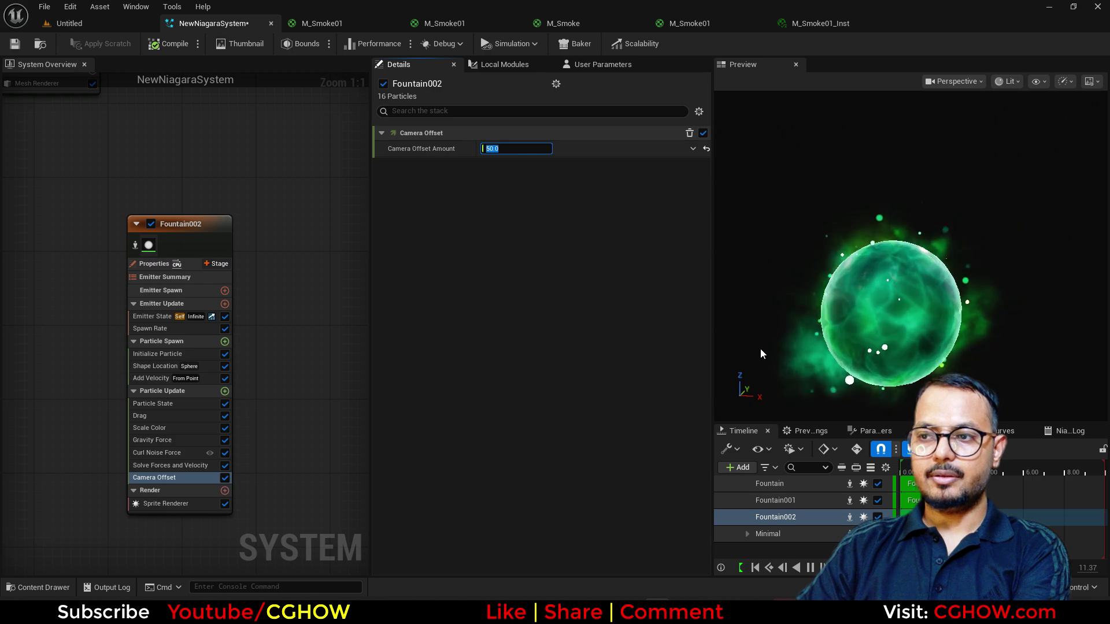
{"action": "middle_click_drag", "start_coordinate": [850, 323], "coordinate": [839, 266]}
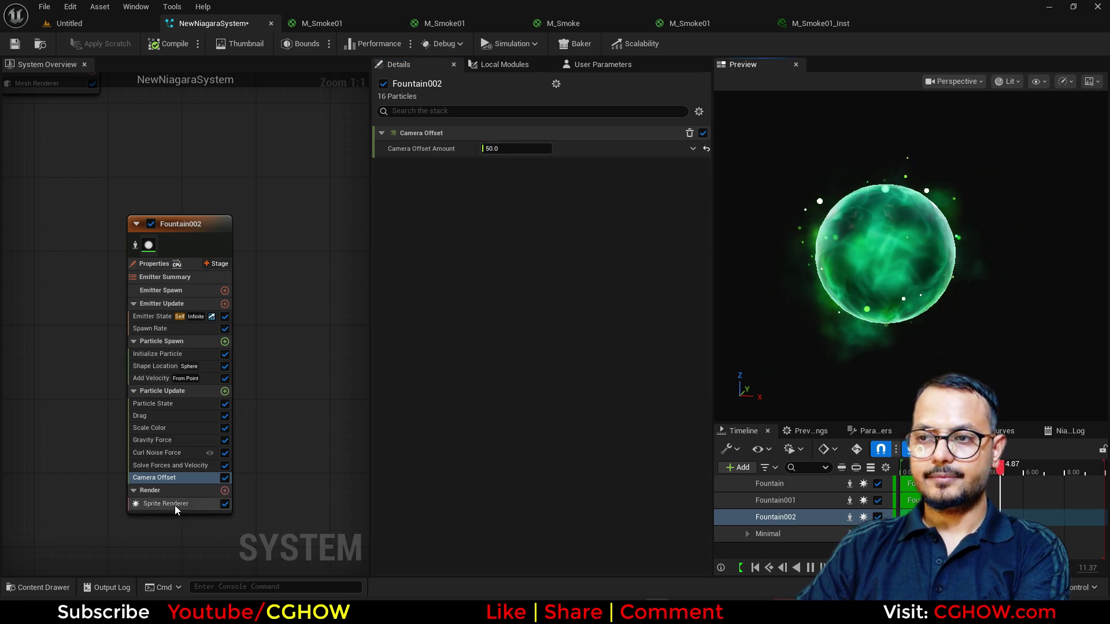
Step: Add a Scale Sprite Size module to Fountain002's Particle Update and apply the Ramp Up Down template to its uniform curve
{"action": "left_click", "coordinate": [225, 391]}
{"action": "type", "text": "size"}
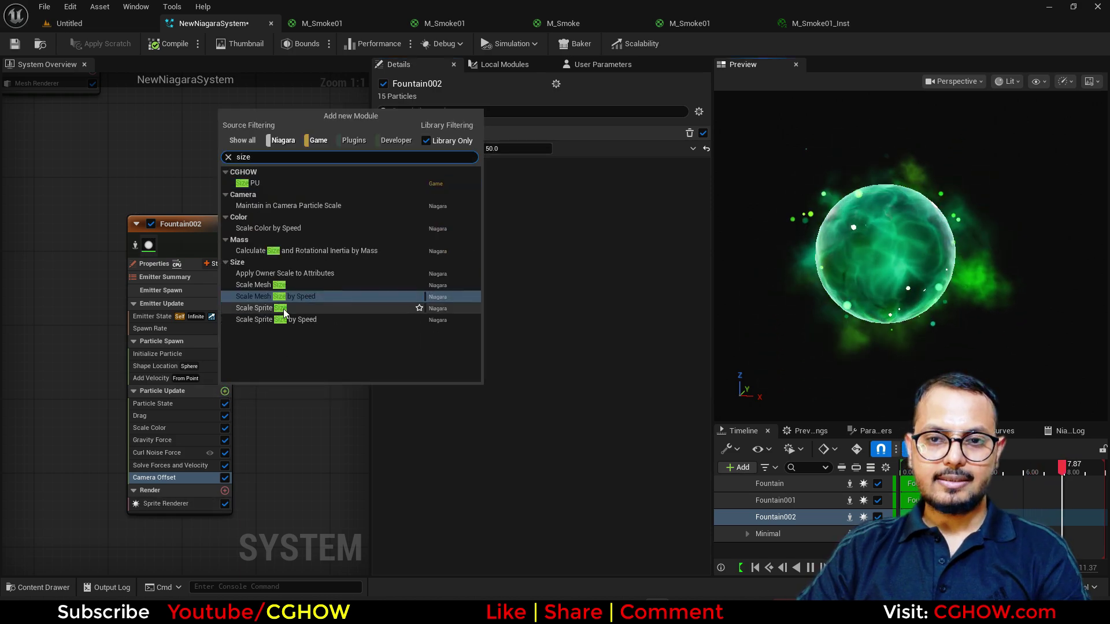
{"action": "left_click", "coordinate": [284, 312]}
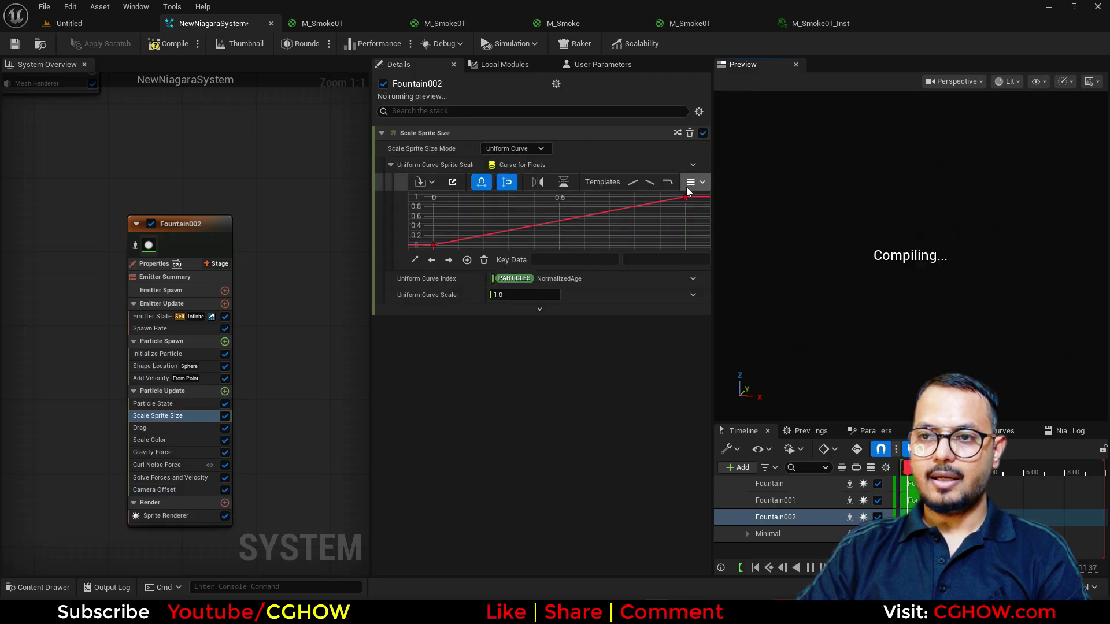
{"action": "left_click", "coordinate": [694, 260]}
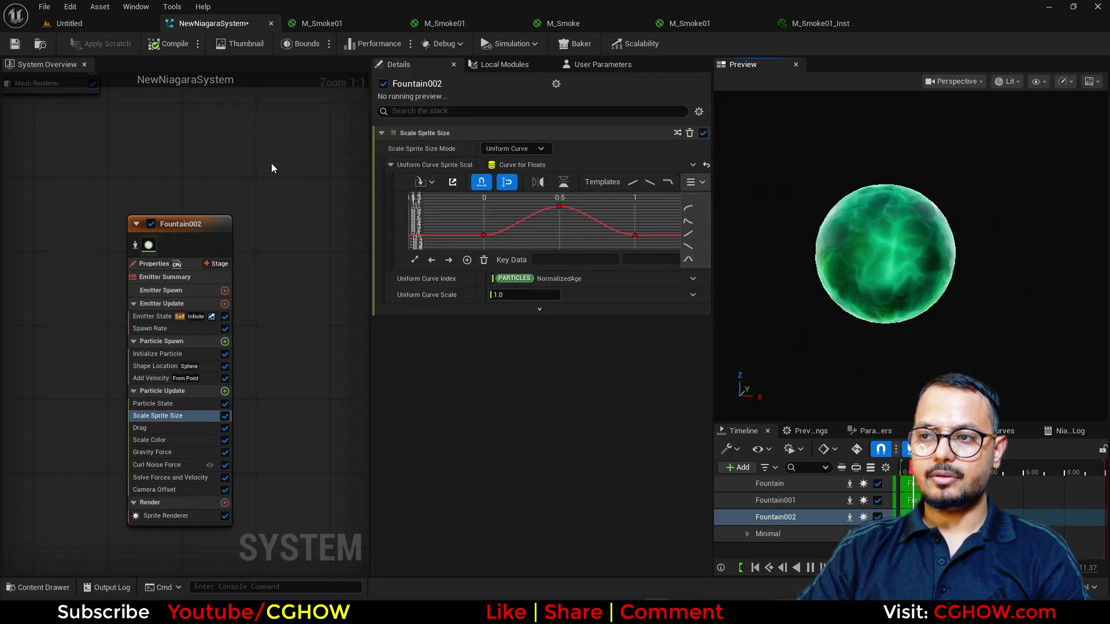
Step: Copy Fountain002's Scale Sprite Size module into the Particle Update of the original Fountain emitter
{"action": "right_click_drag", "start_coordinate": [272, 169], "coordinate": [268, 340]}
{"action": "right_click_drag", "start_coordinate": [253, 452], "coordinate": [269, 398]}
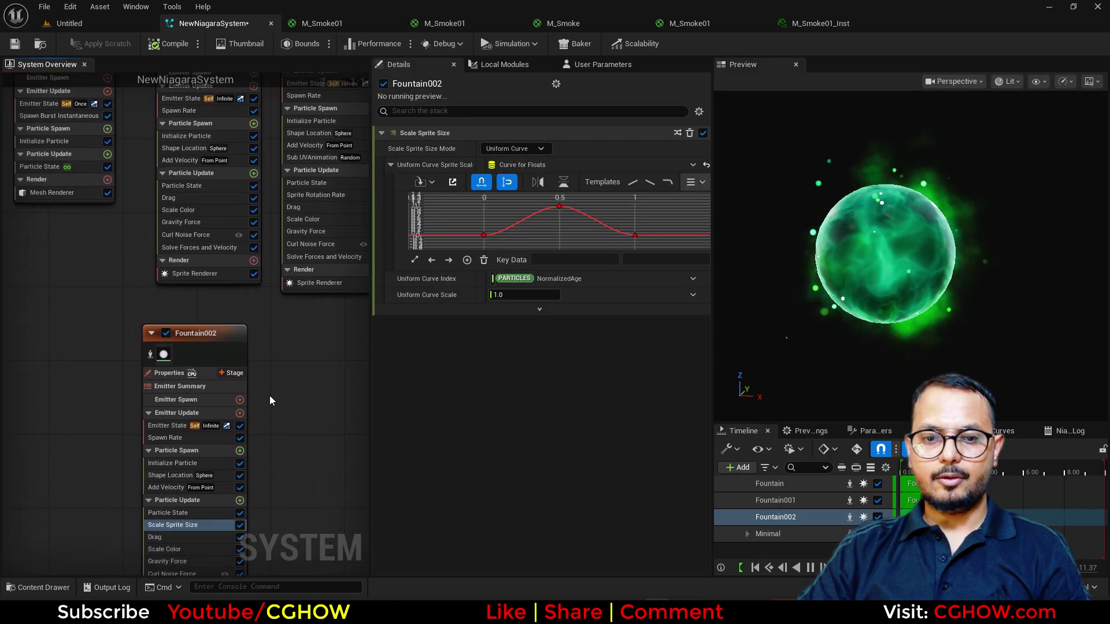
{"action": "left_click_drag", "start_coordinate": [185, 522], "coordinate": [197, 206]}
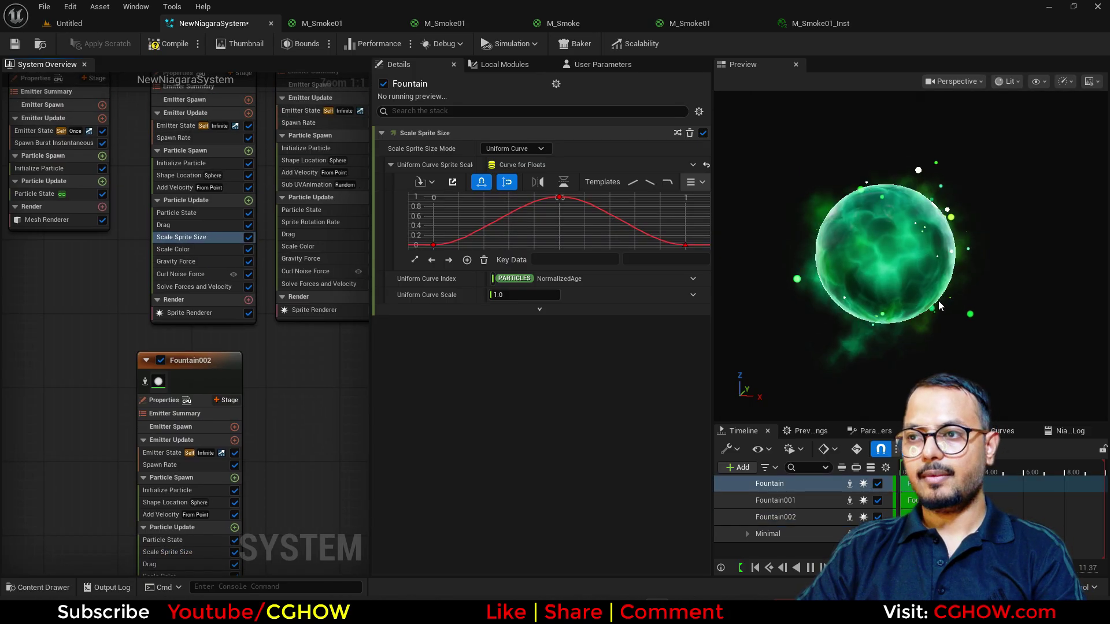
{"action": "right_click_drag", "start_coordinate": [908, 294], "coordinate": [908, 312]}
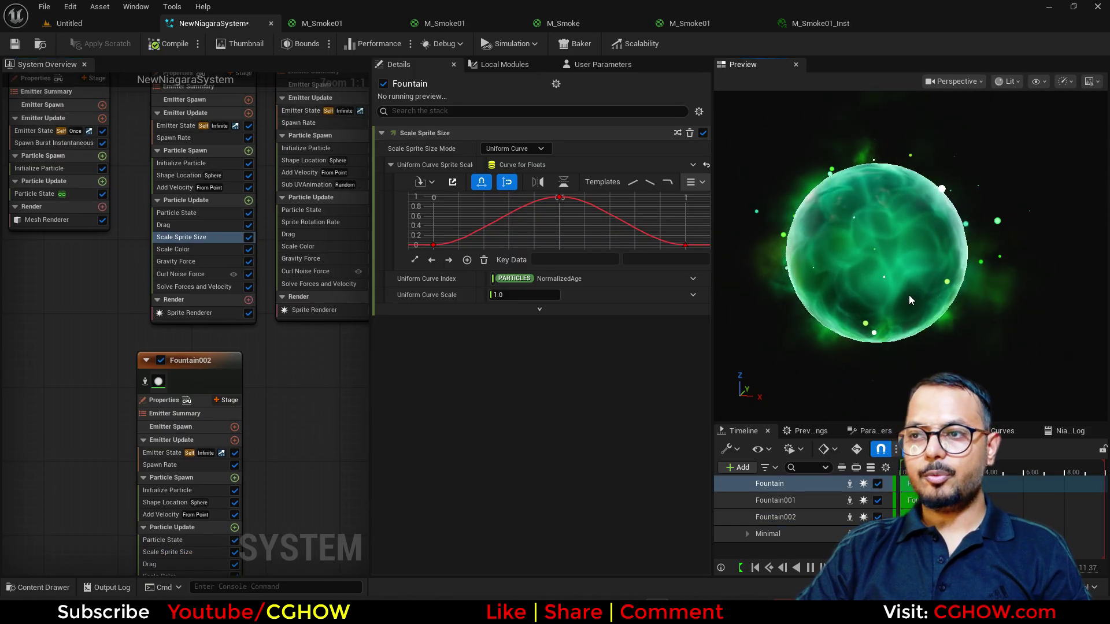
{"action": "right_click_drag", "start_coordinate": [292, 398], "coordinate": [120, 507]}
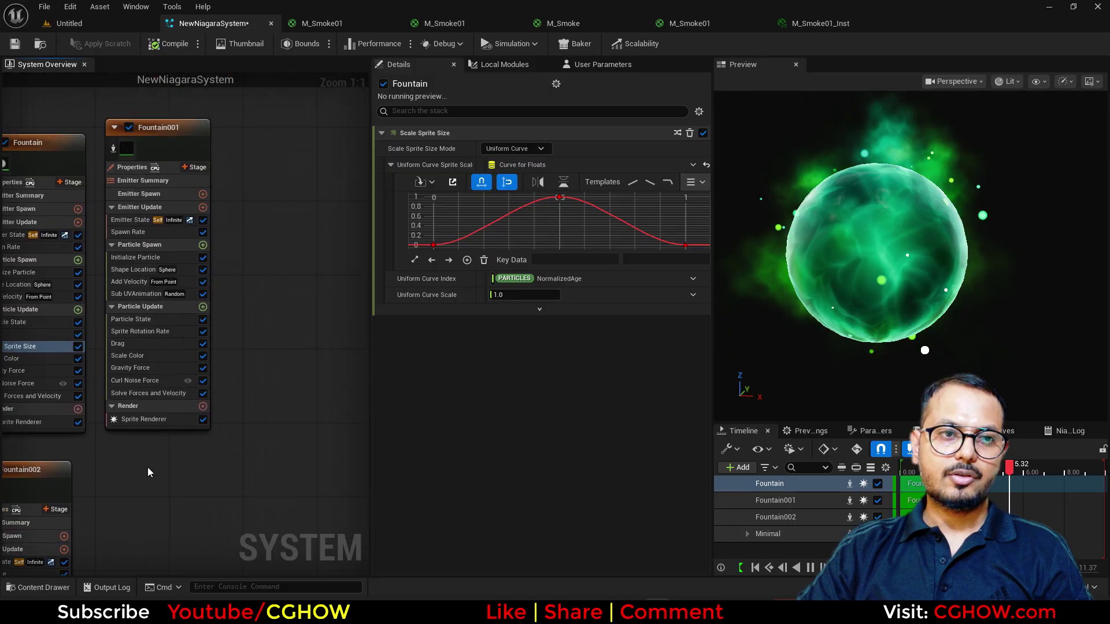
{"action": "scroll", "coordinate": [244, 186], "scroll_direction": "down", "scroll_amount": 1}
{"action": "right_click_drag", "start_coordinate": [260, 331], "coordinate": [279, 355]}
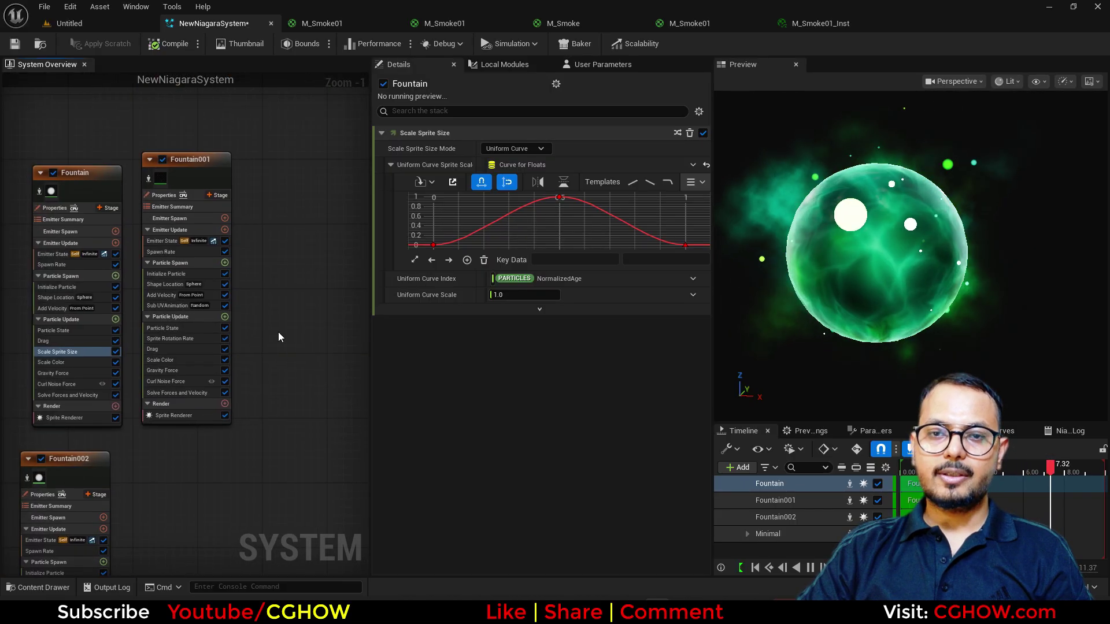
Step: Isolate the Fountain001 smoke emitter briefly to check it, and add a duplicate of it beside the original
{"action": "left_click", "coordinate": [148, 182]}
{"action": "left_click", "coordinate": [148, 182]}
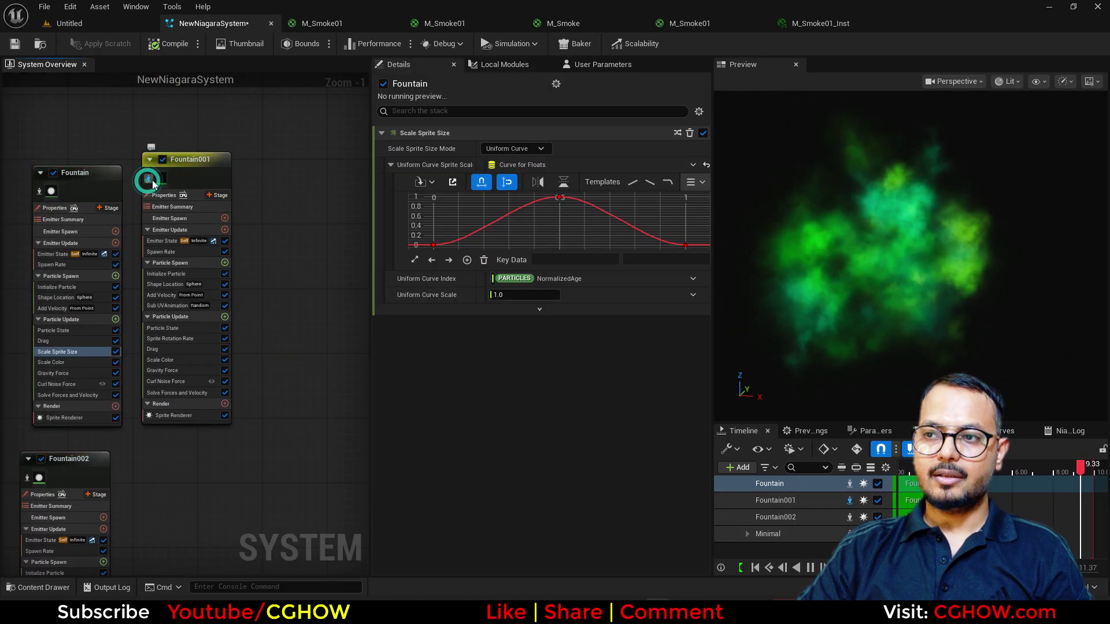
{"action": "left_click", "coordinate": [275, 155]}
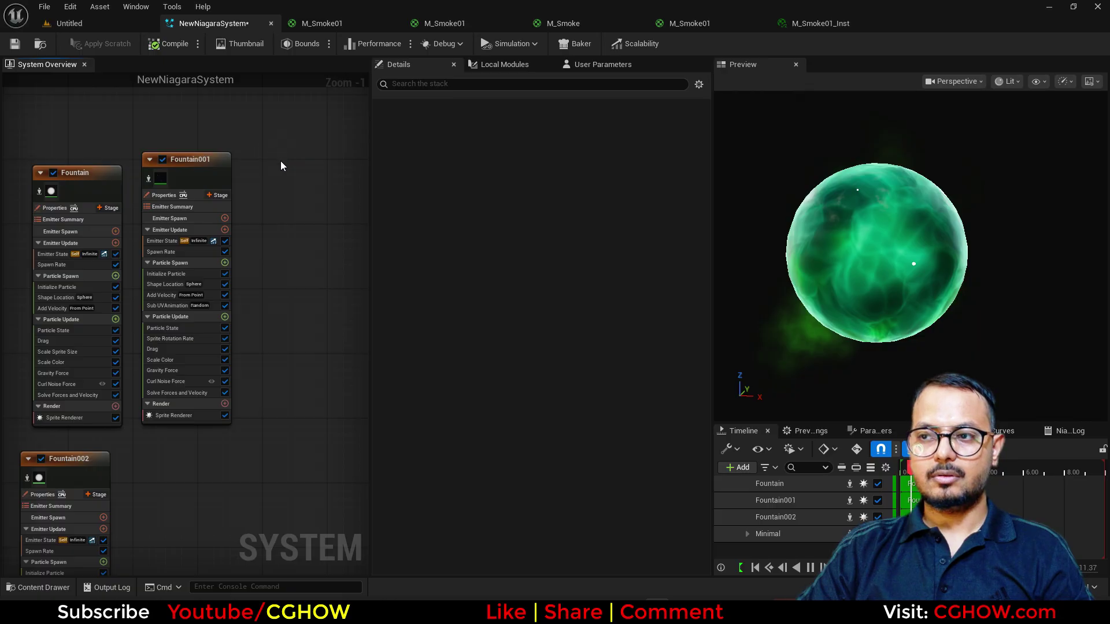
{"action": "key", "text": "ctrl+v"}
{"action": "right_click_drag", "start_coordinate": [333, 462], "coordinate": [216, 490]}
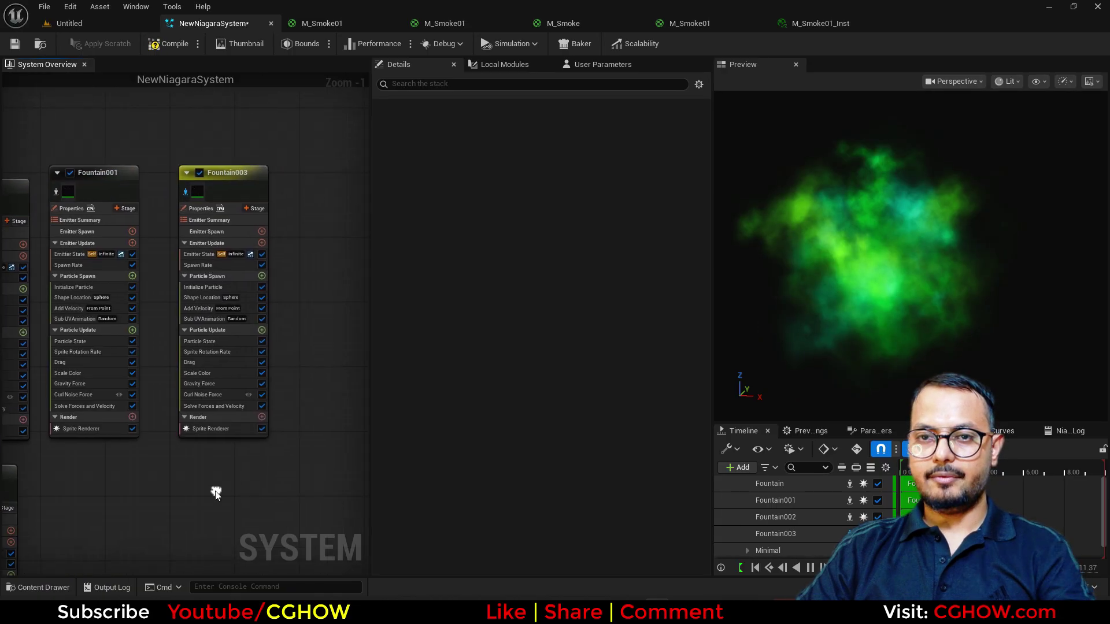
Step: Replace Fountain003's renderer with a new Sprite Renderer using the default sprite material, and delete its Shape Location module
{"action": "left_click", "coordinate": [262, 417]}
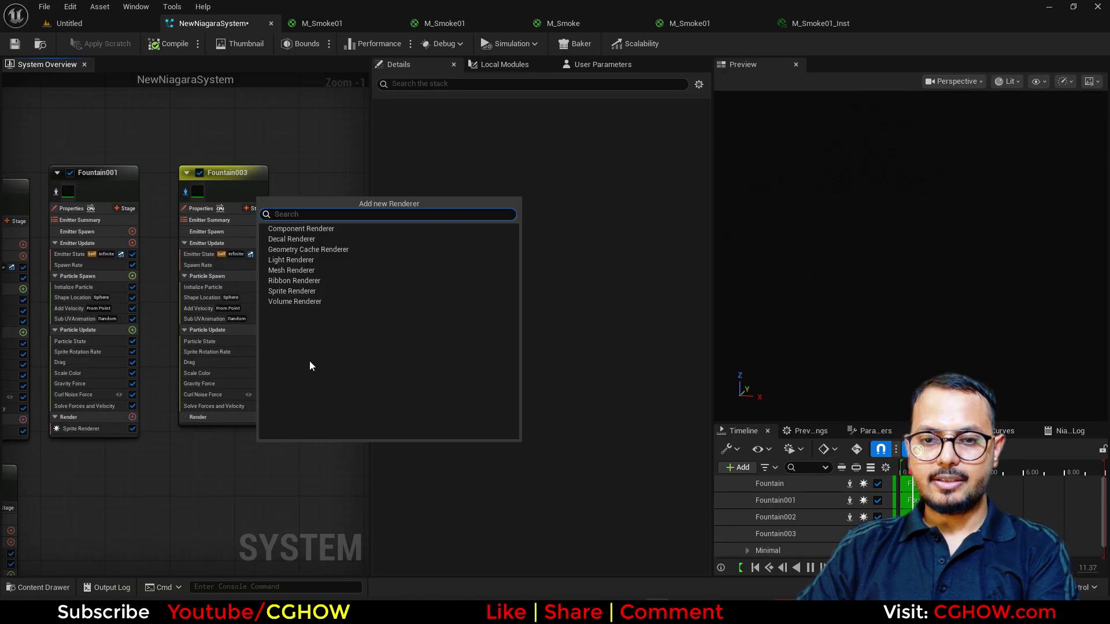
{"action": "left_click", "coordinate": [291, 292]}
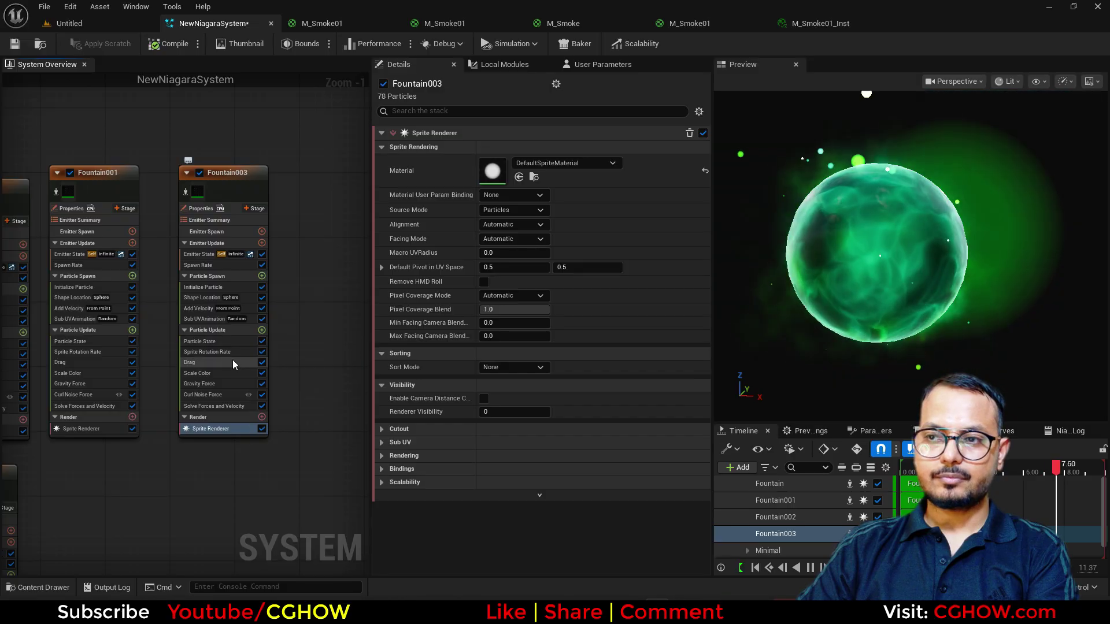
{"action": "left_click", "coordinate": [202, 297]}
{"action": "key", "text": "Delete"}
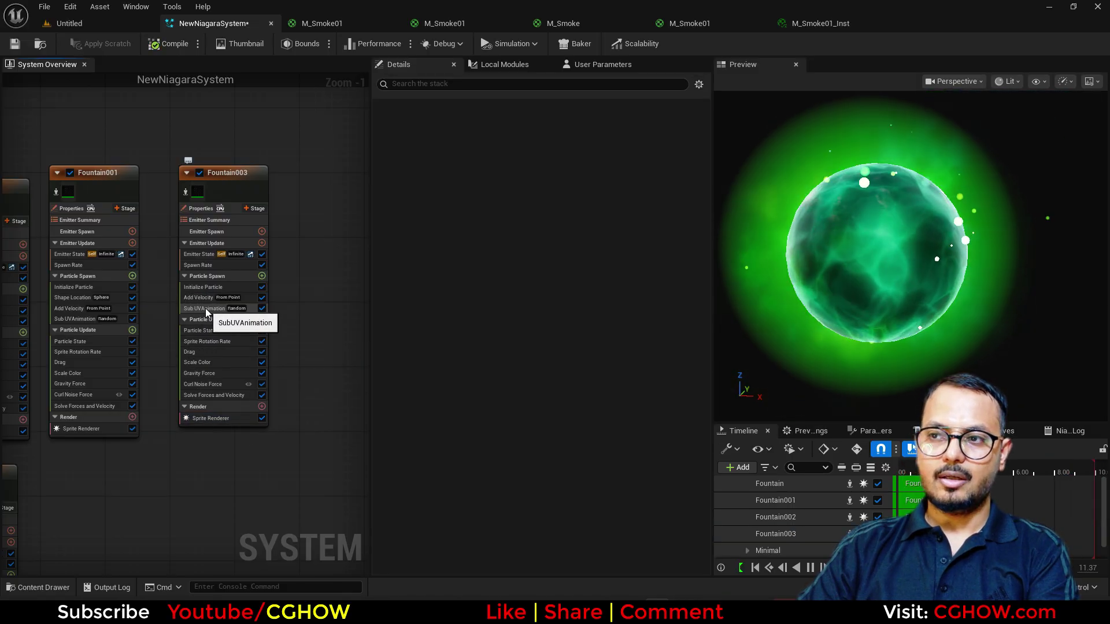
Step: Set the Uniform Sprite Size Max in Fountain003's Initialize Particle module to 120
{"action": "left_click", "coordinate": [206, 309]}
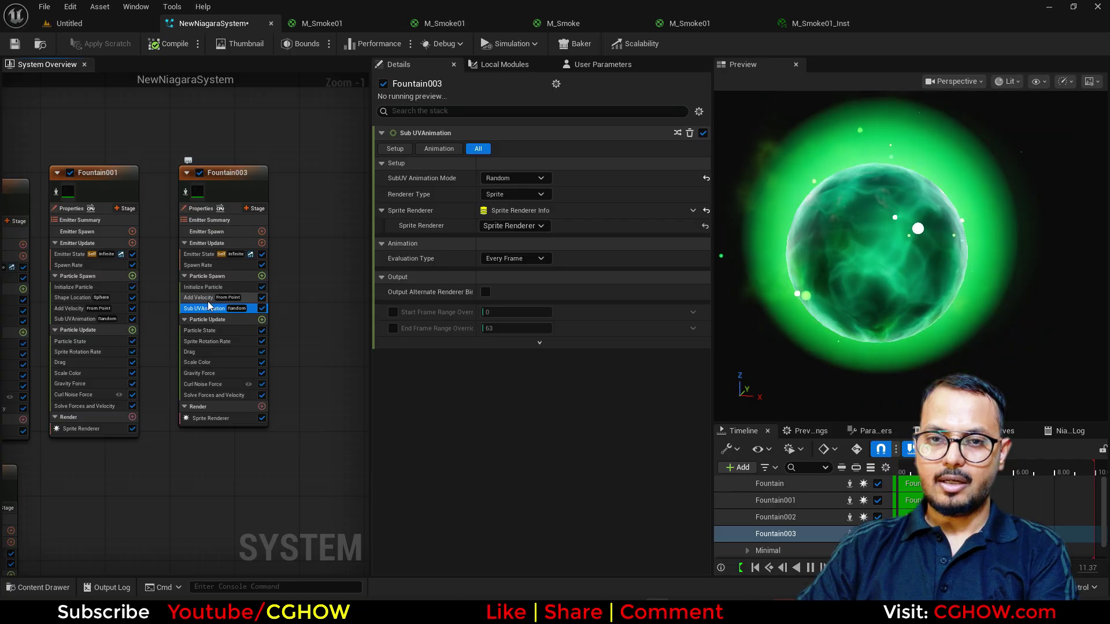
{"action": "left_click", "coordinate": [207, 287]}
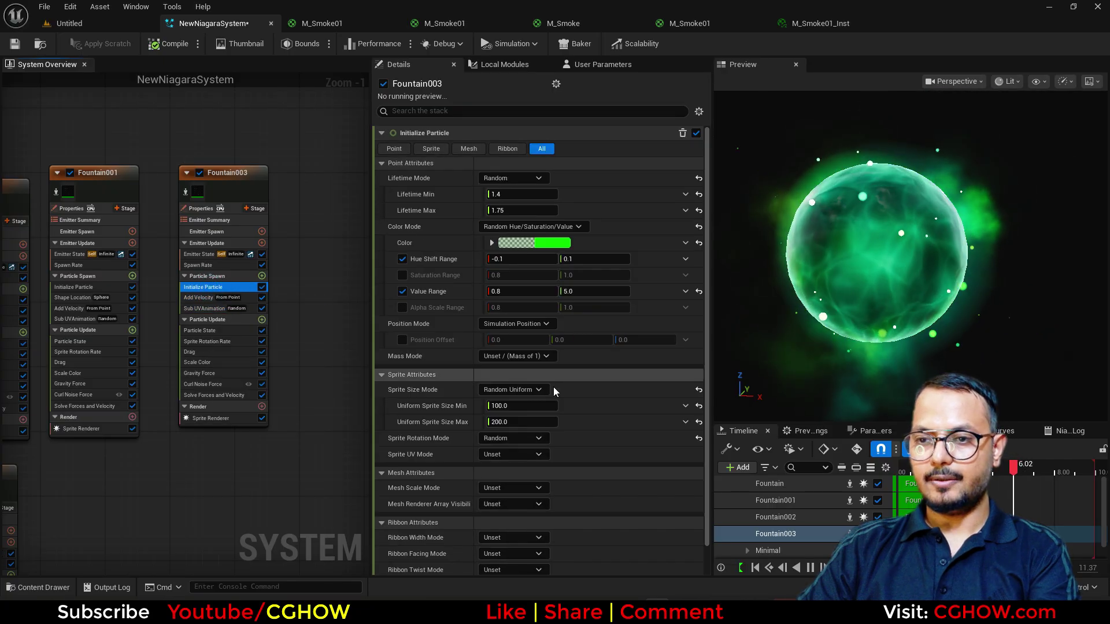
{"action": "left_click", "coordinate": [502, 421]}
{"action": "type", "text": "150"}
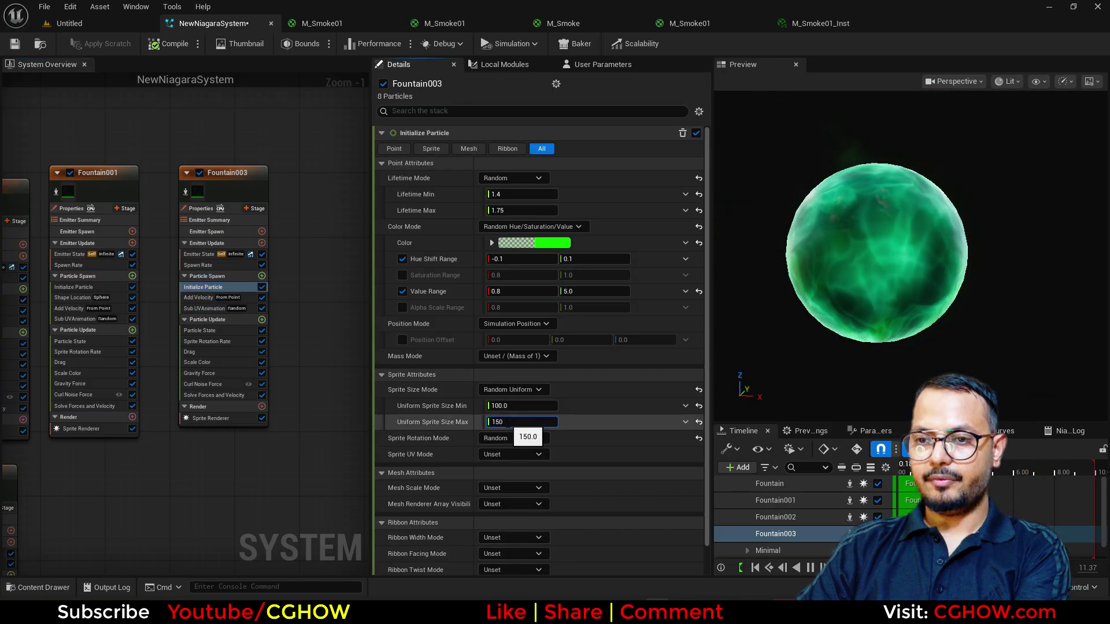
{"action": "key", "text": "Return"}
{"action": "type", "text": "120"}
{"action": "key", "text": "Return"}
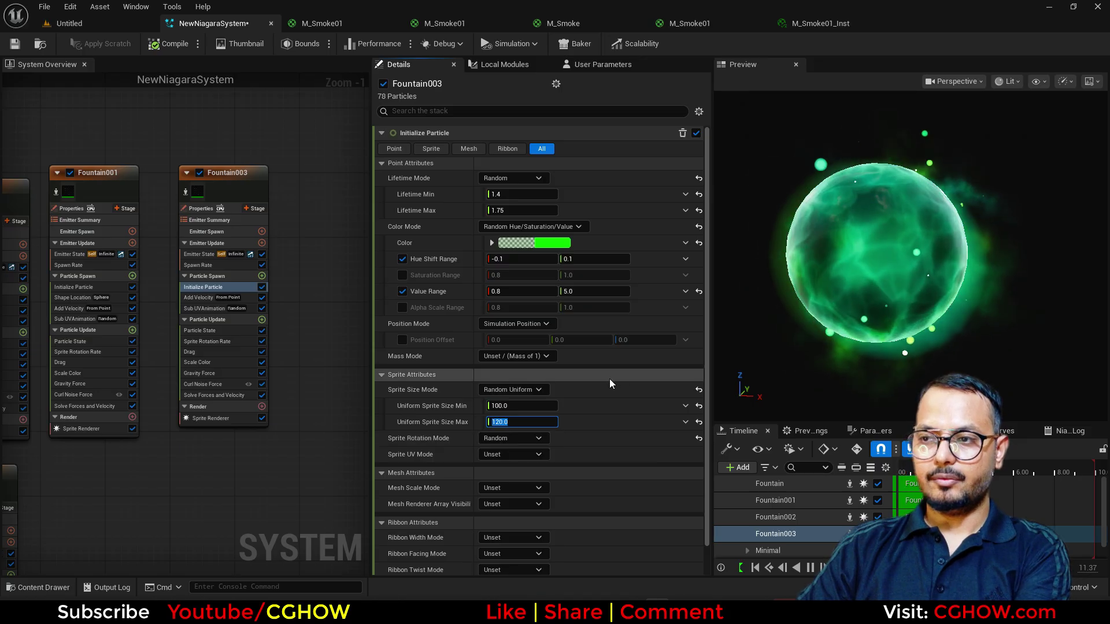
Step: Open Fountain003's Spawn Rate settings
{"action": "left_click", "coordinate": [199, 265]}
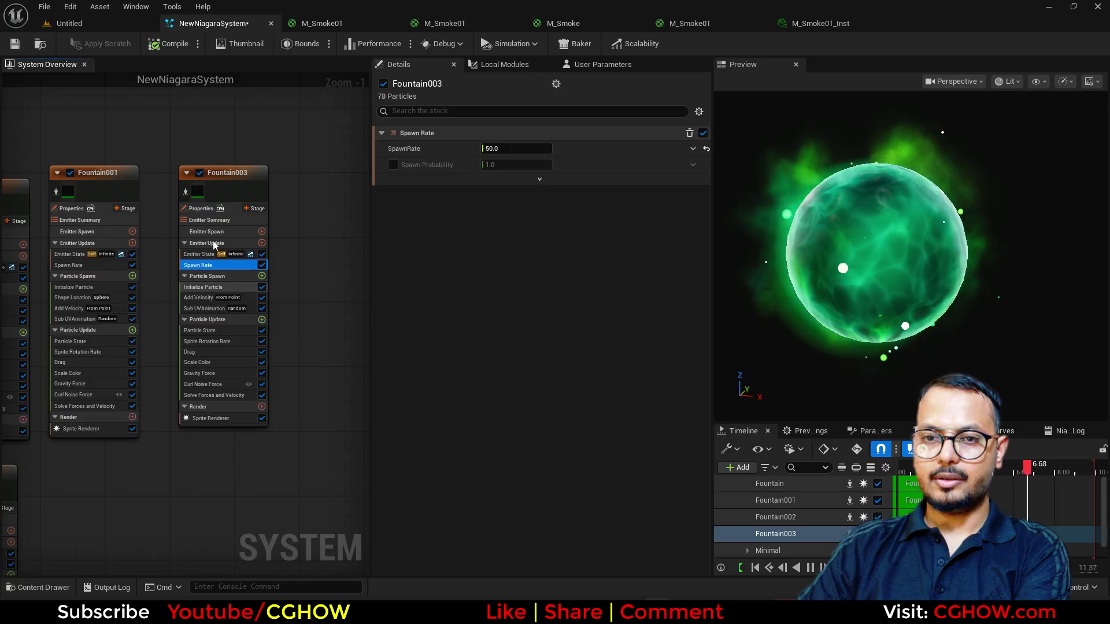
{"action": "scroll", "coordinate": [186, 192], "scroll_direction": "down", "scroll_amount": 1}
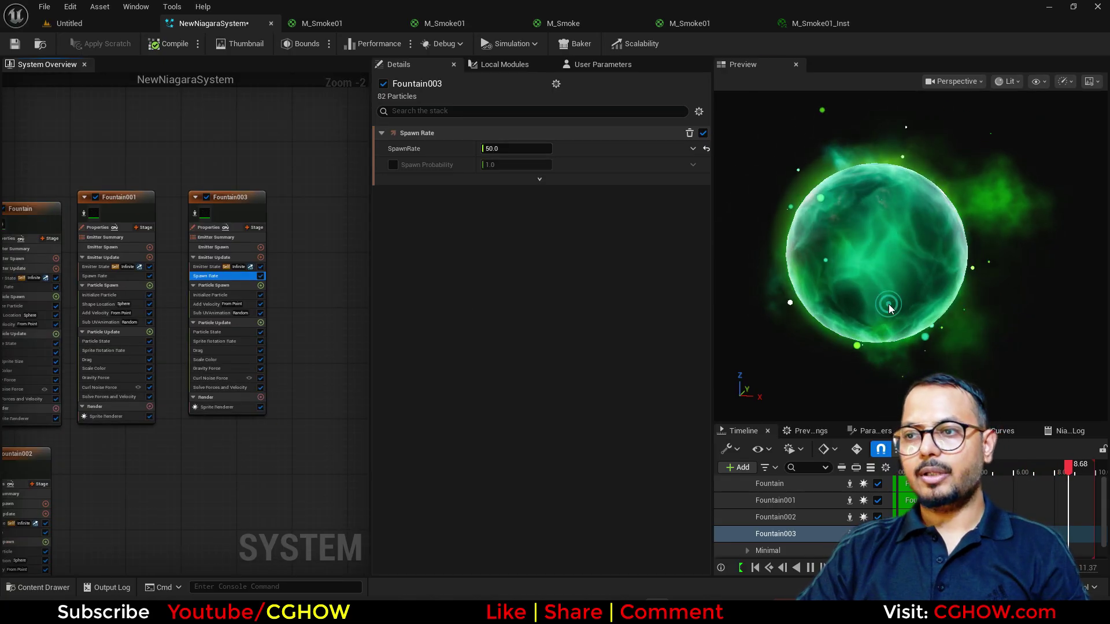